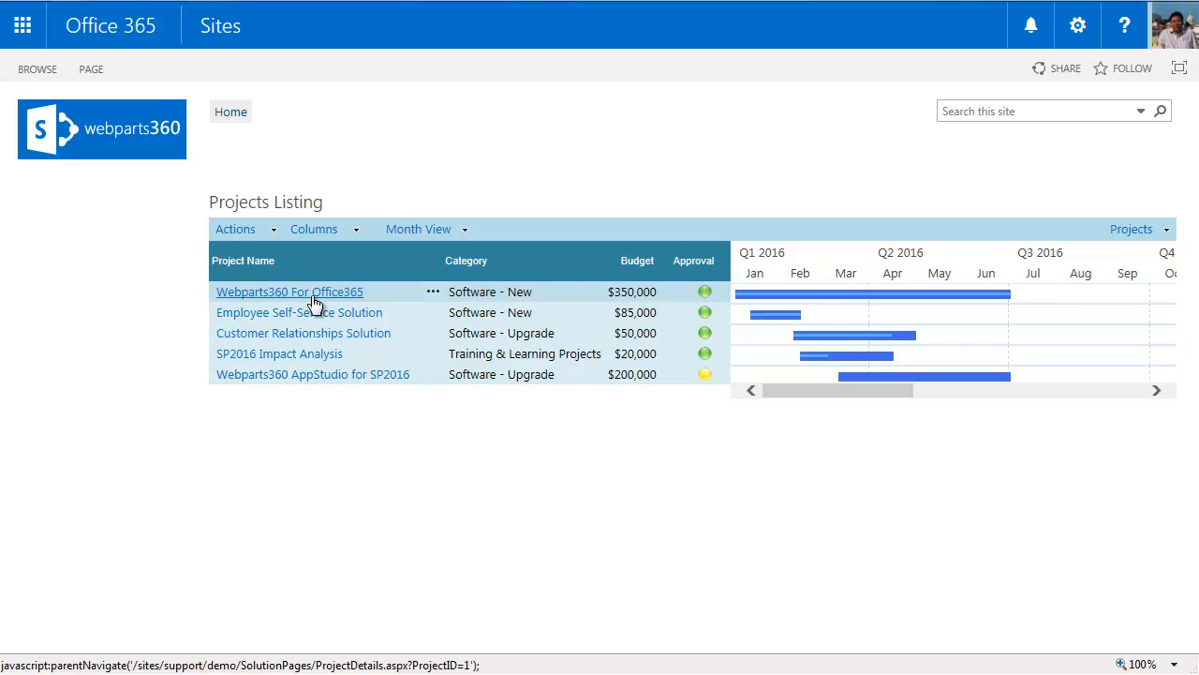
# Open the form for adding a new project, review its fields and category choices, and close it without saving.
pyautogui.click(272, 232)
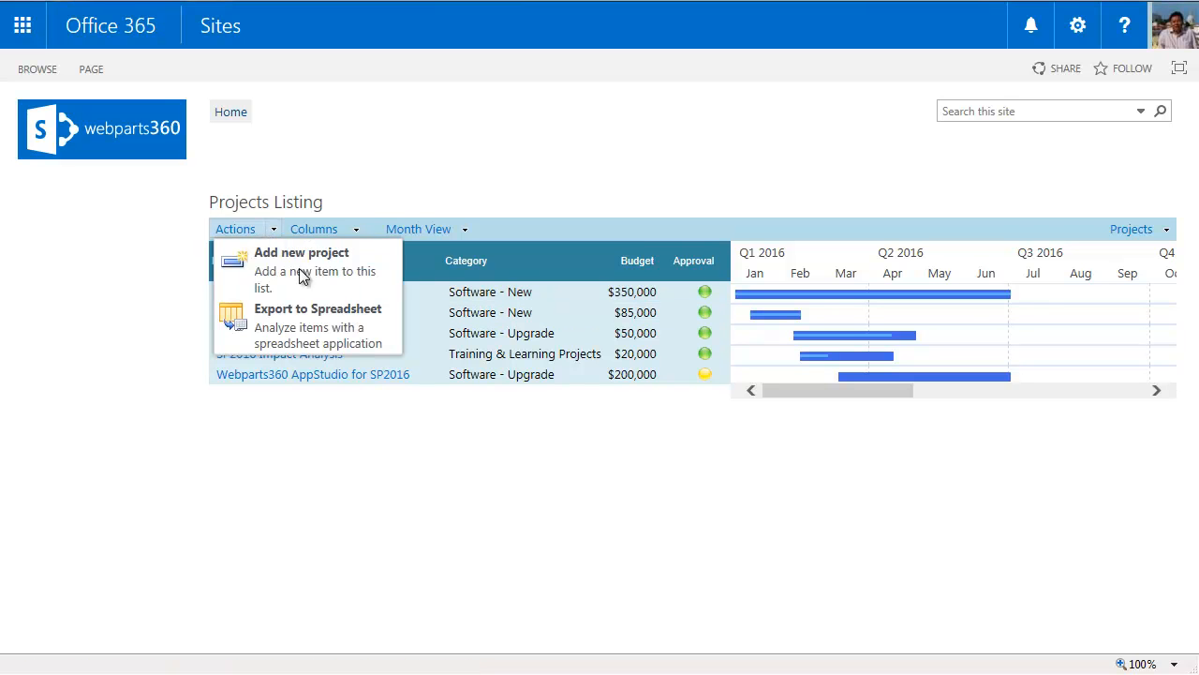
pyautogui.click(342, 284)
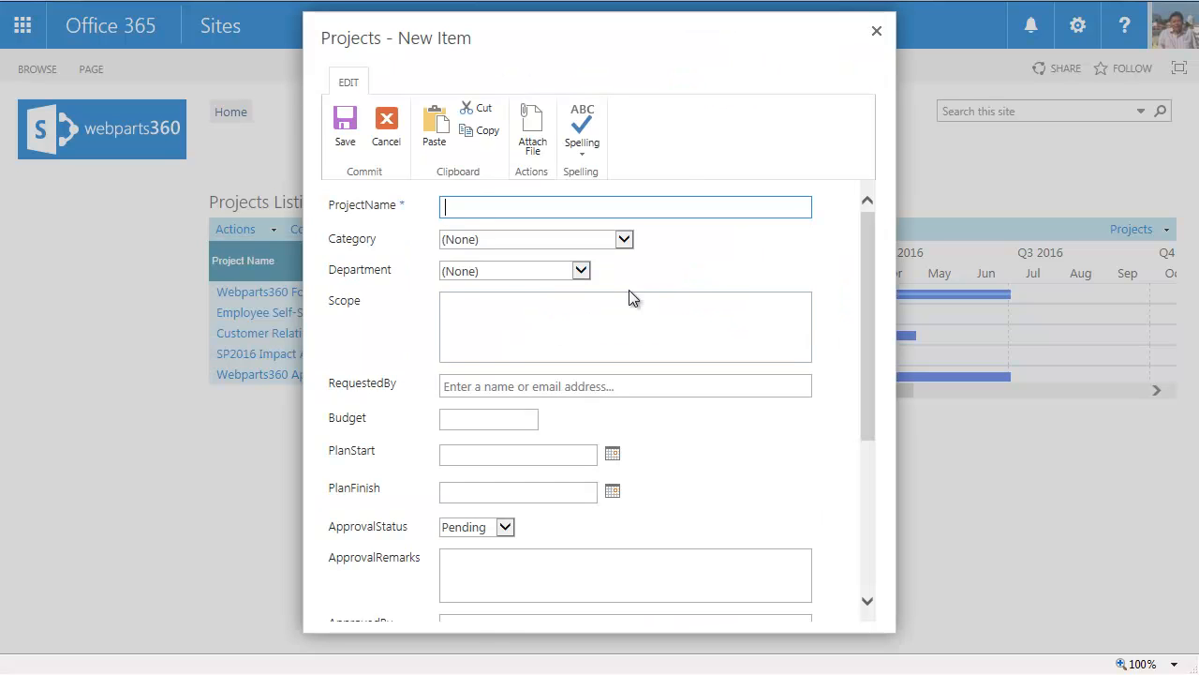
pyautogui.click(625, 241)
pyautogui.click(566, 284)
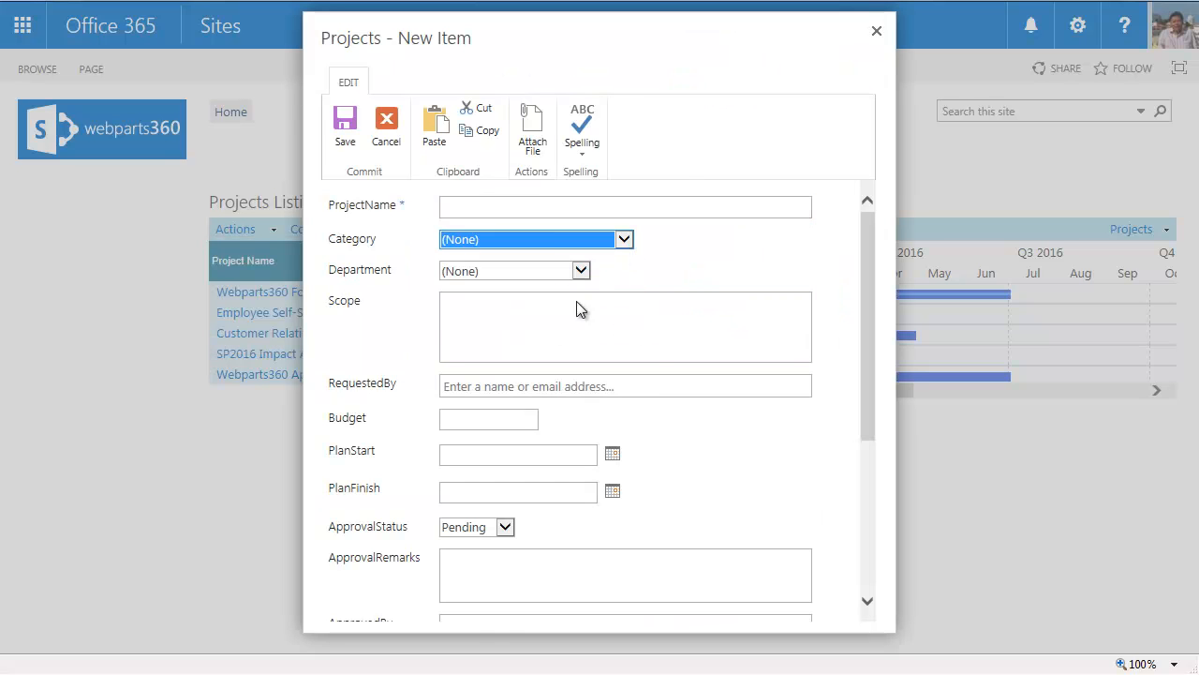
pyautogui.scroll(-3, 653, 362)
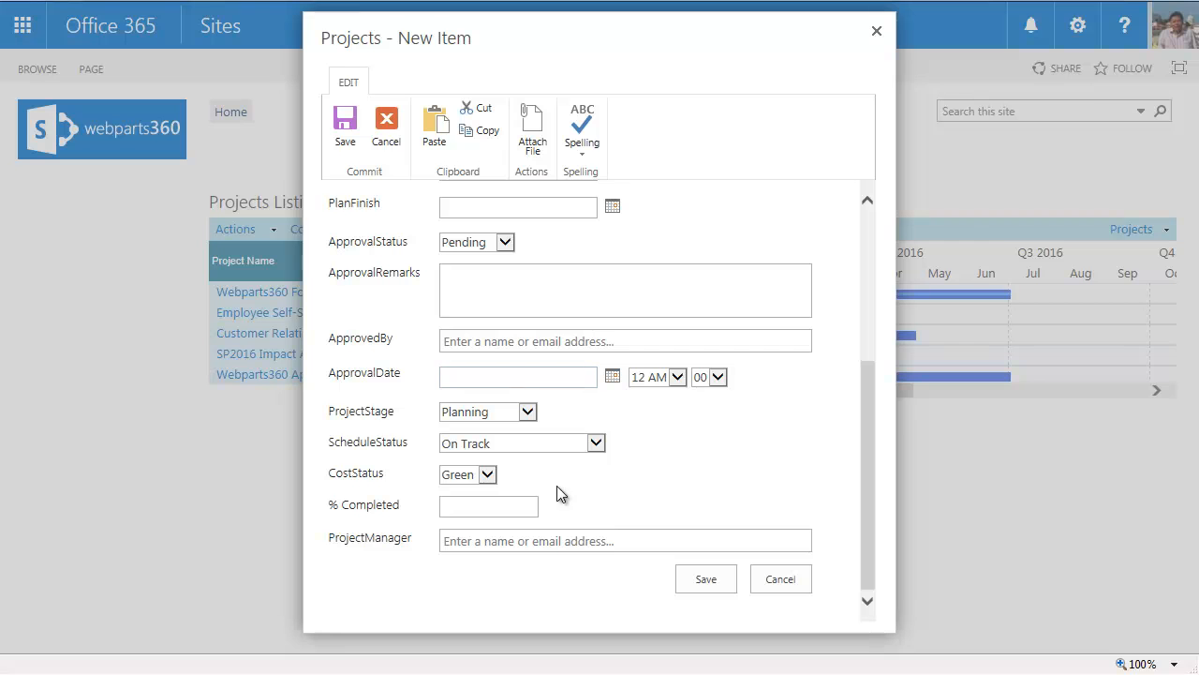
pyautogui.scroll(3, 495, 533)
pyautogui.scroll(1, 494, 532)
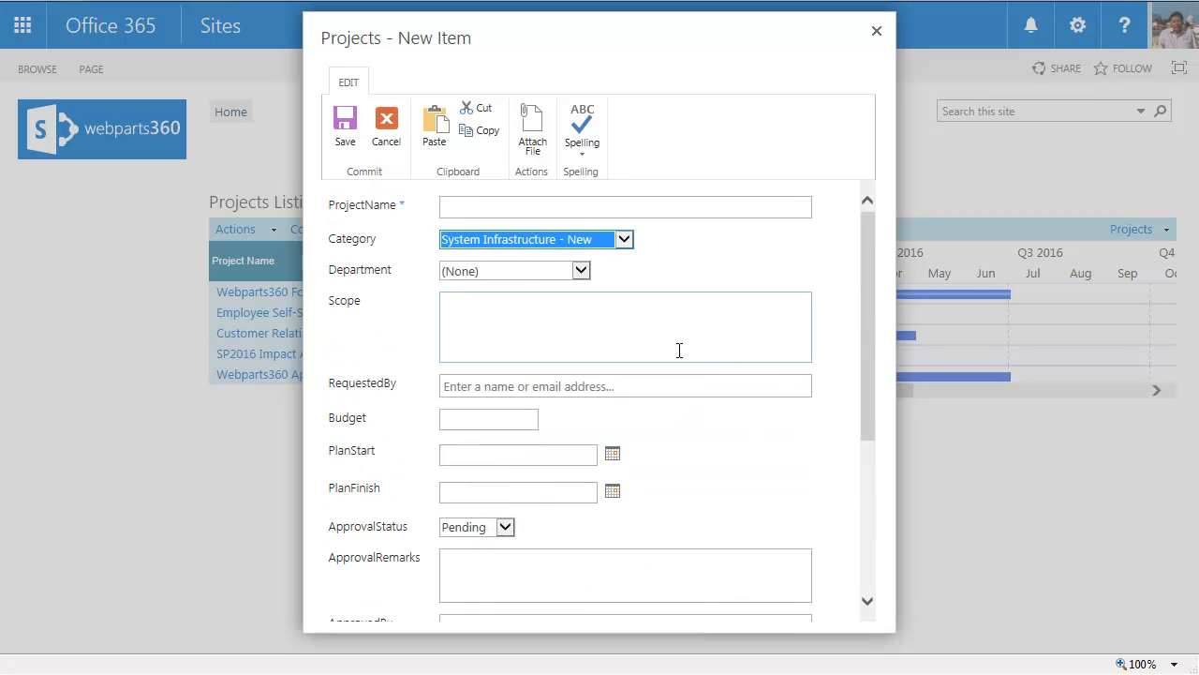
pyautogui.scroll(-5, 679, 350)
pyautogui.click(793, 583)
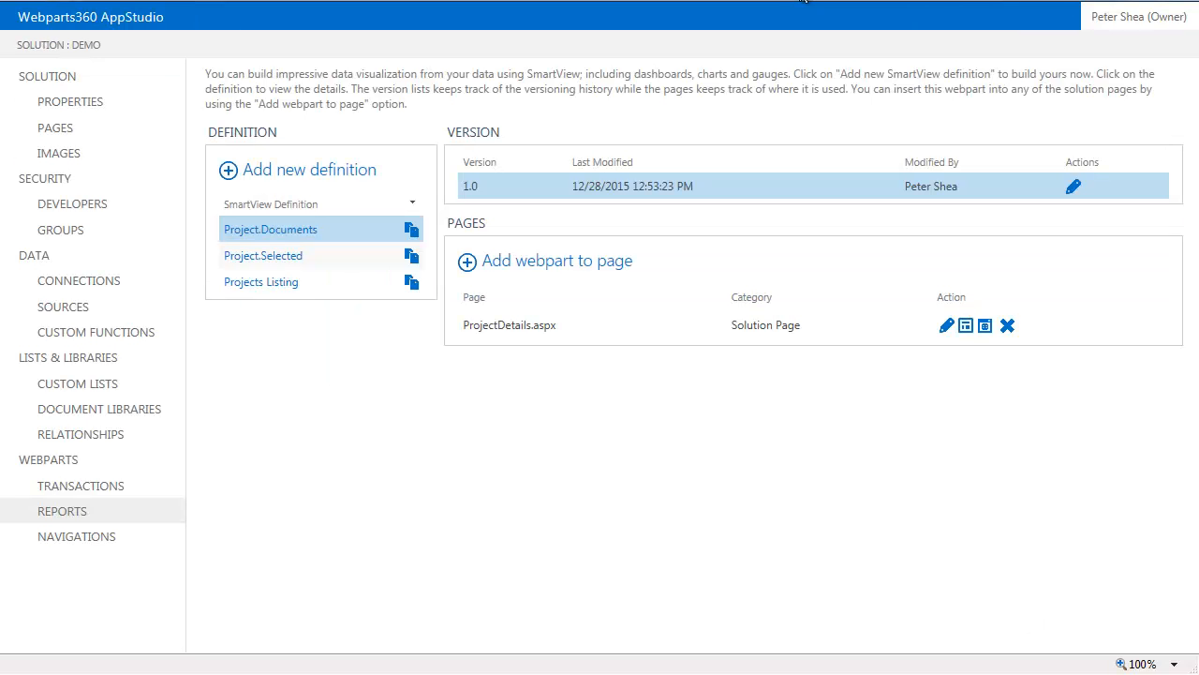
# In Webparts360 AppStudio, open the Projects transaction definition and show its stages as a visual workflow.
pyautogui.click(90, 491)
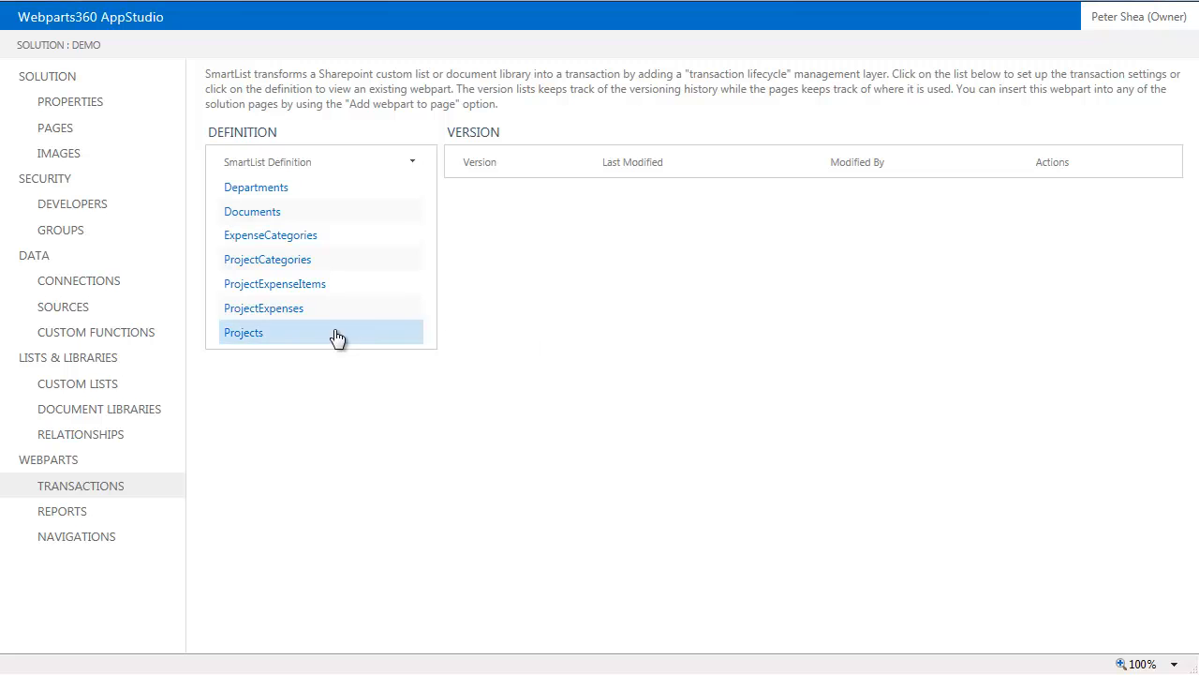
pyautogui.click(247, 336)
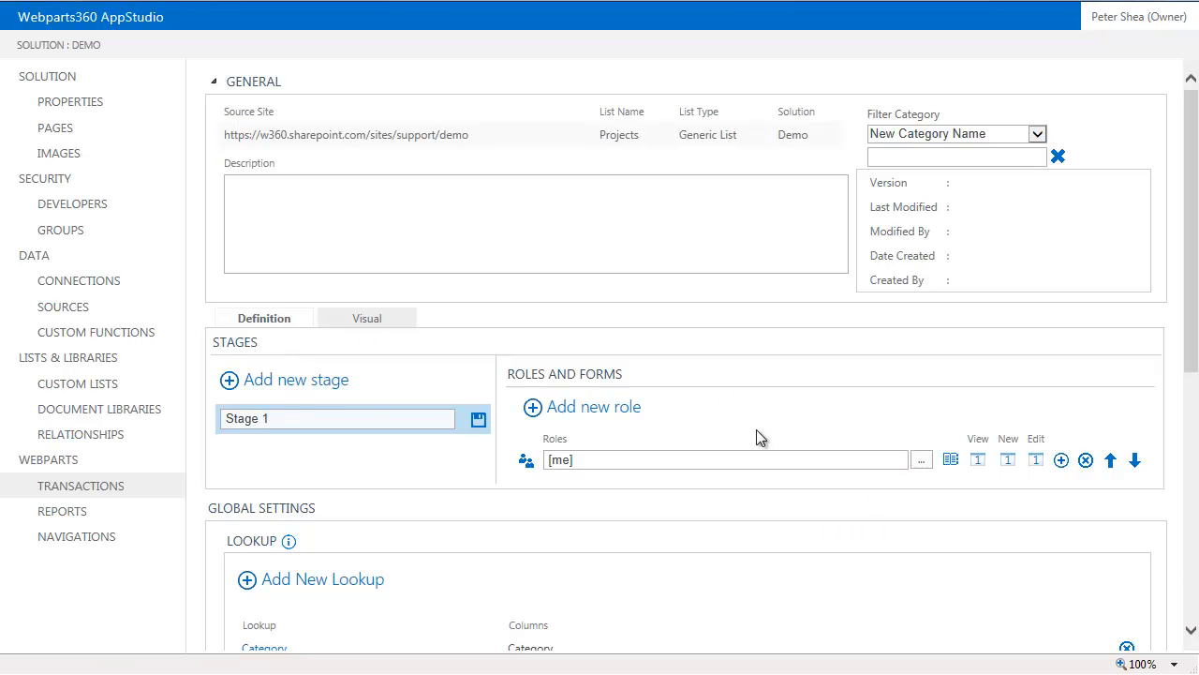
pyautogui.click(366, 319)
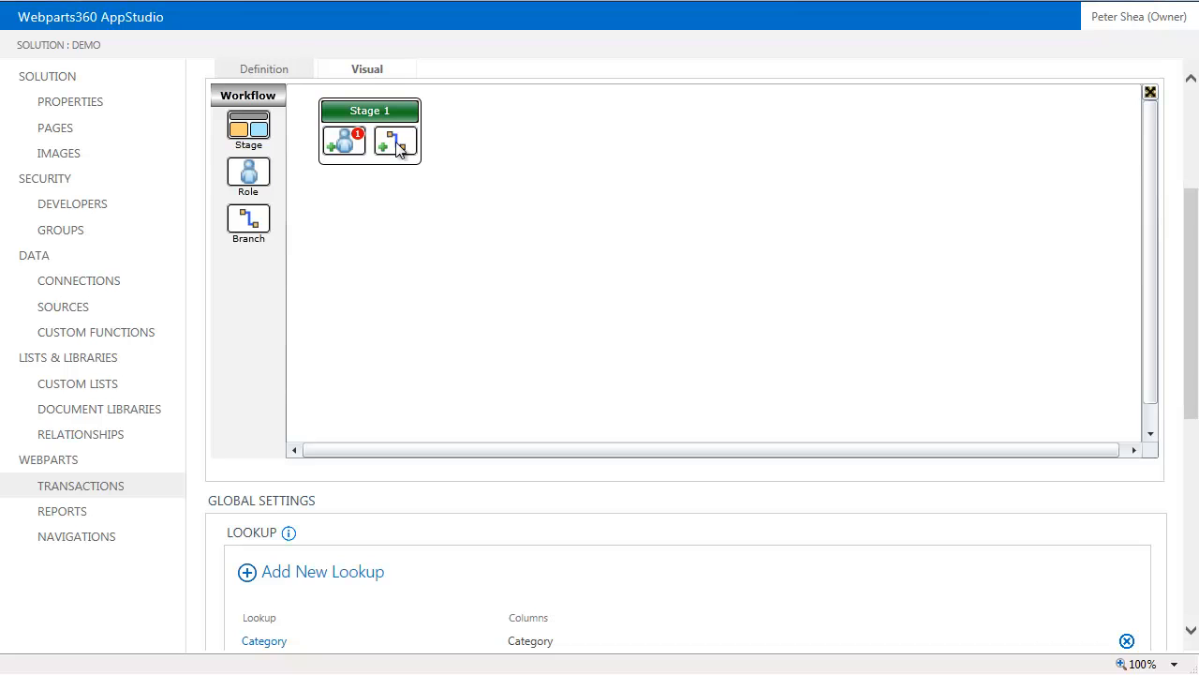
# Shift the Stage 1 box slightly down on the workflow canvas and rename the stage as Submit.
pyautogui.moveTo(398, 113); pyautogui.dragTo(402, 130)
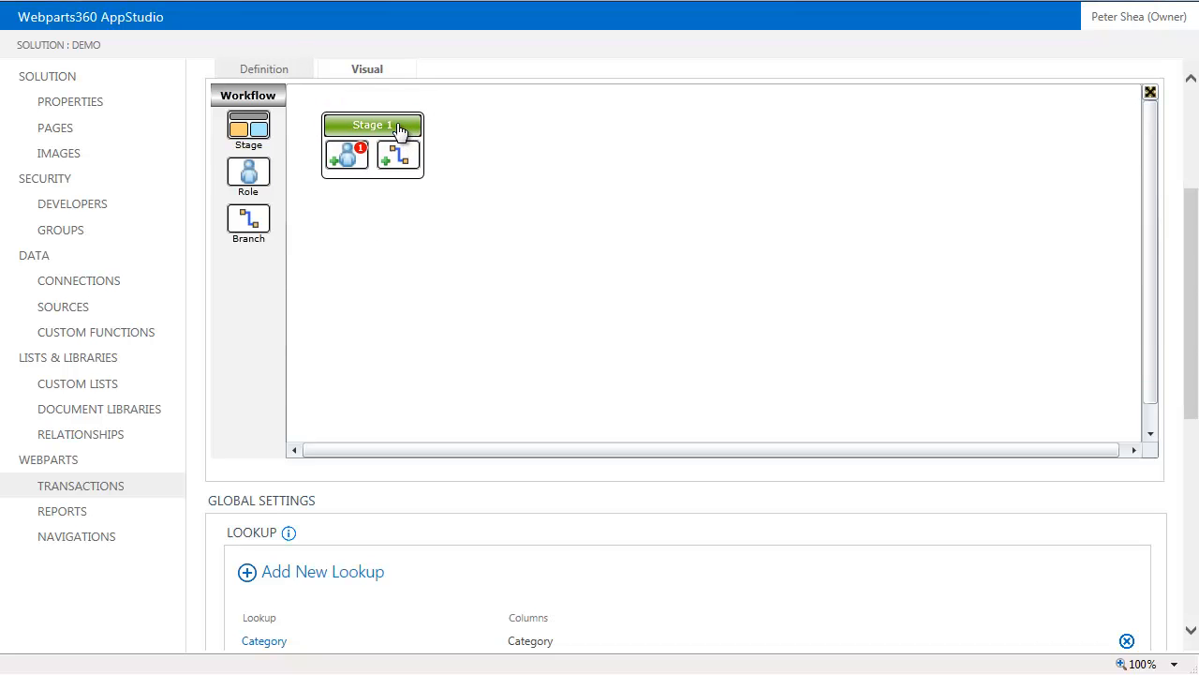
pyautogui.doubleClick(395, 126)
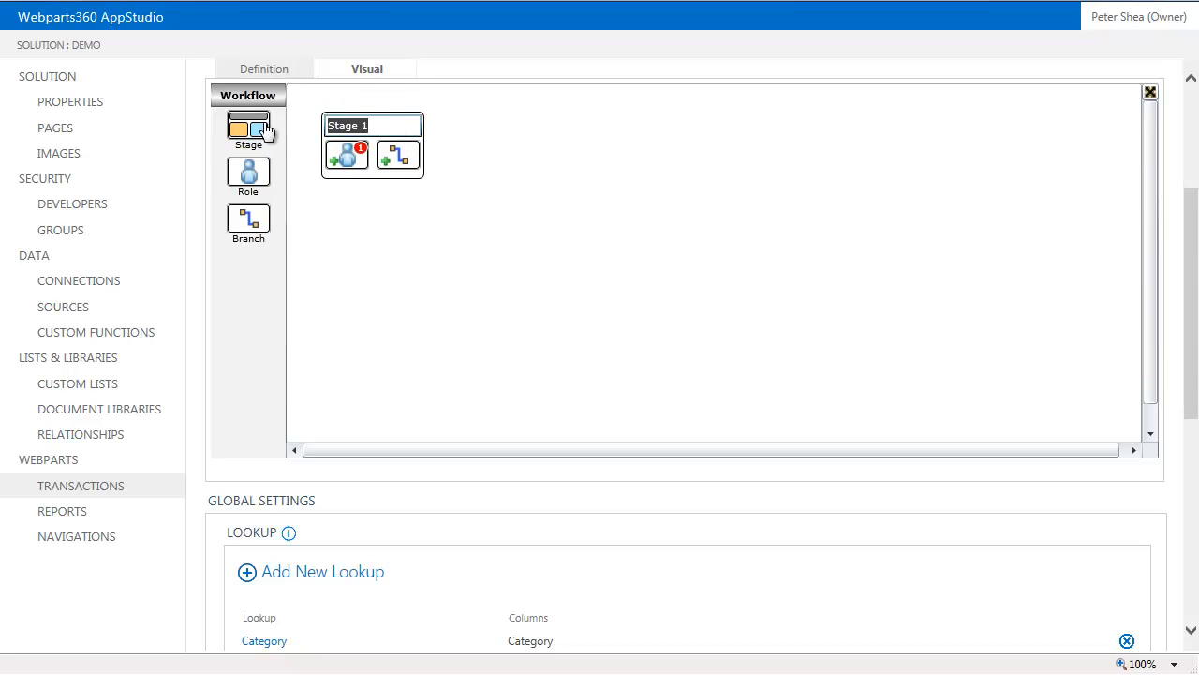
pyautogui.write('Submit')
pyautogui.click(265, 130)
# Add a second stage below and to the right of Submit and name it Approval.
pyautogui.moveTo(248, 133); pyautogui.dragTo(572, 253)
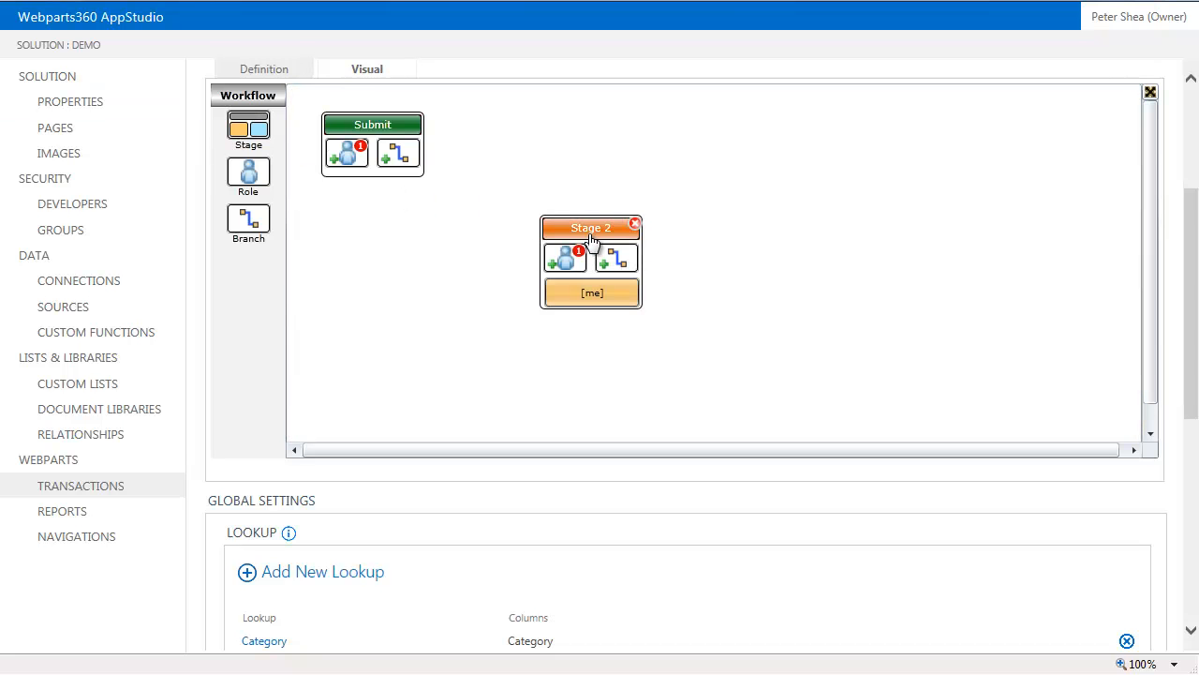
pyautogui.click(576, 231)
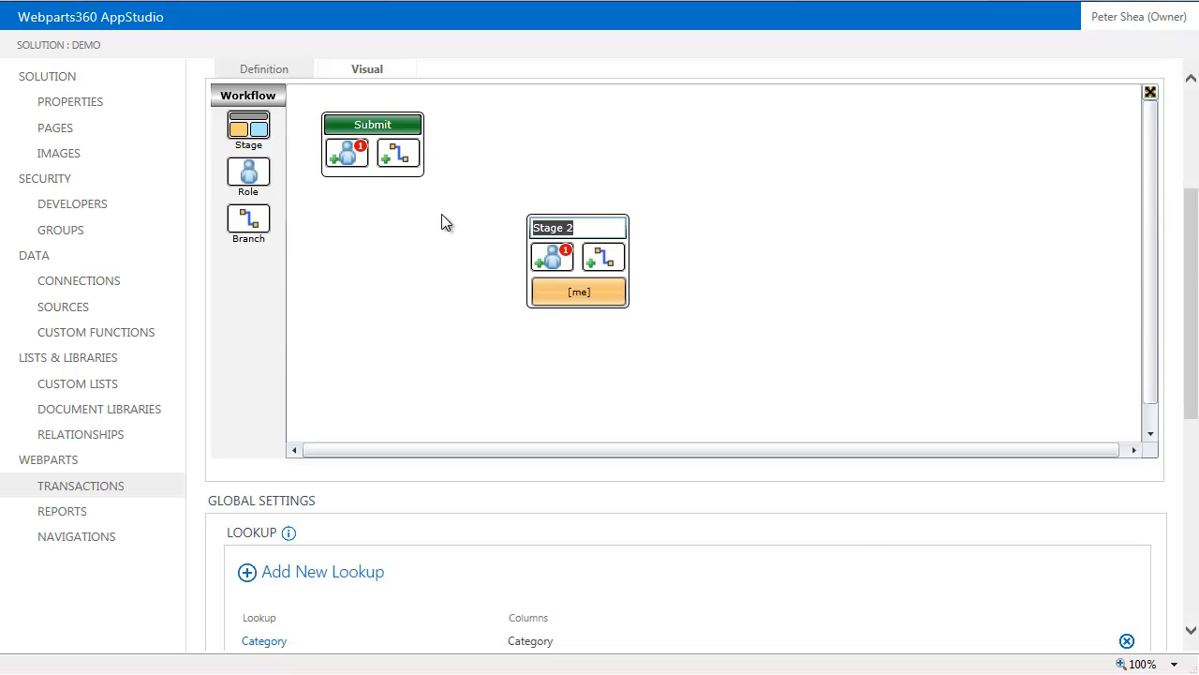
pyautogui.write('Approval')
pyautogui.press('Return')
# Add a third stage below and to the right of Approval, name it Implementation and adjust its position.
pyautogui.moveTo(249, 129); pyautogui.dragTo(789, 342)
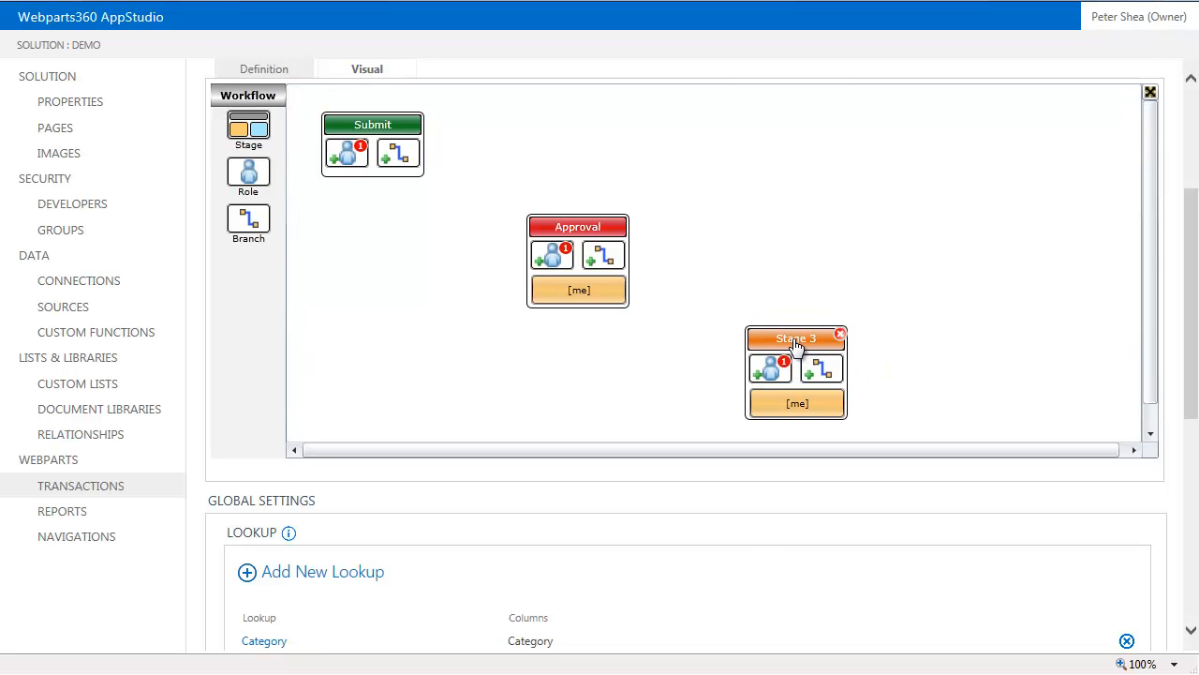
pyautogui.click(788, 339)
pyautogui.write('Implementation')
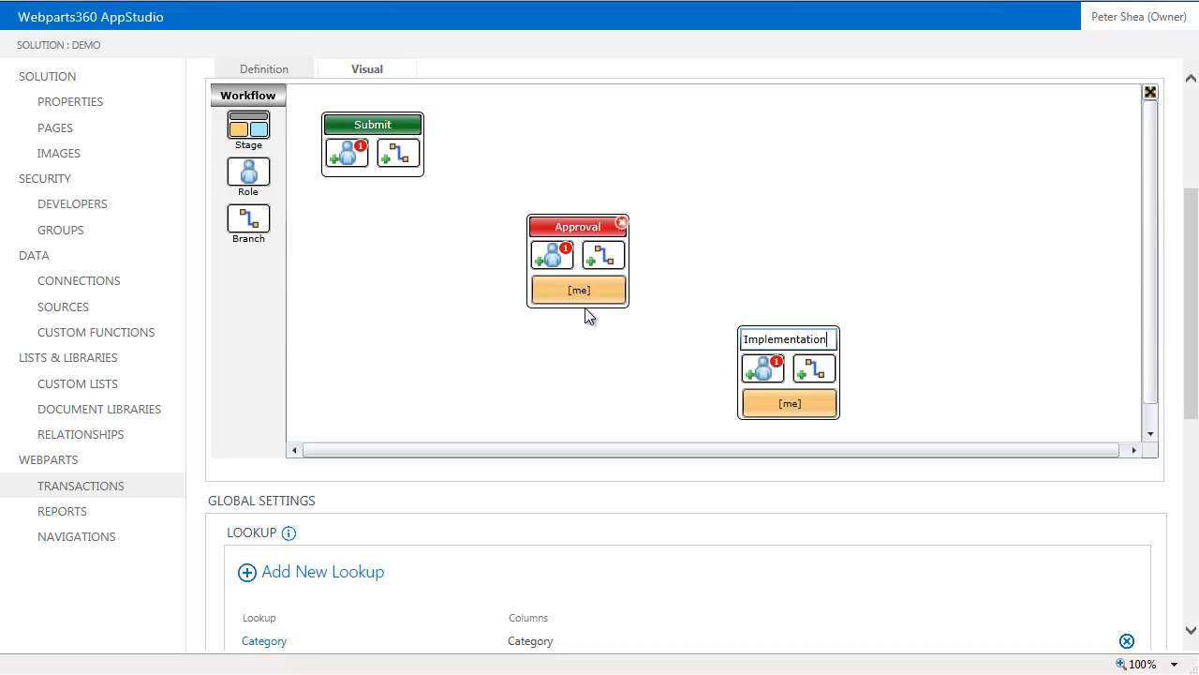
pyautogui.press('Return')
pyautogui.moveTo(787, 349); pyautogui.dragTo(775, 353)
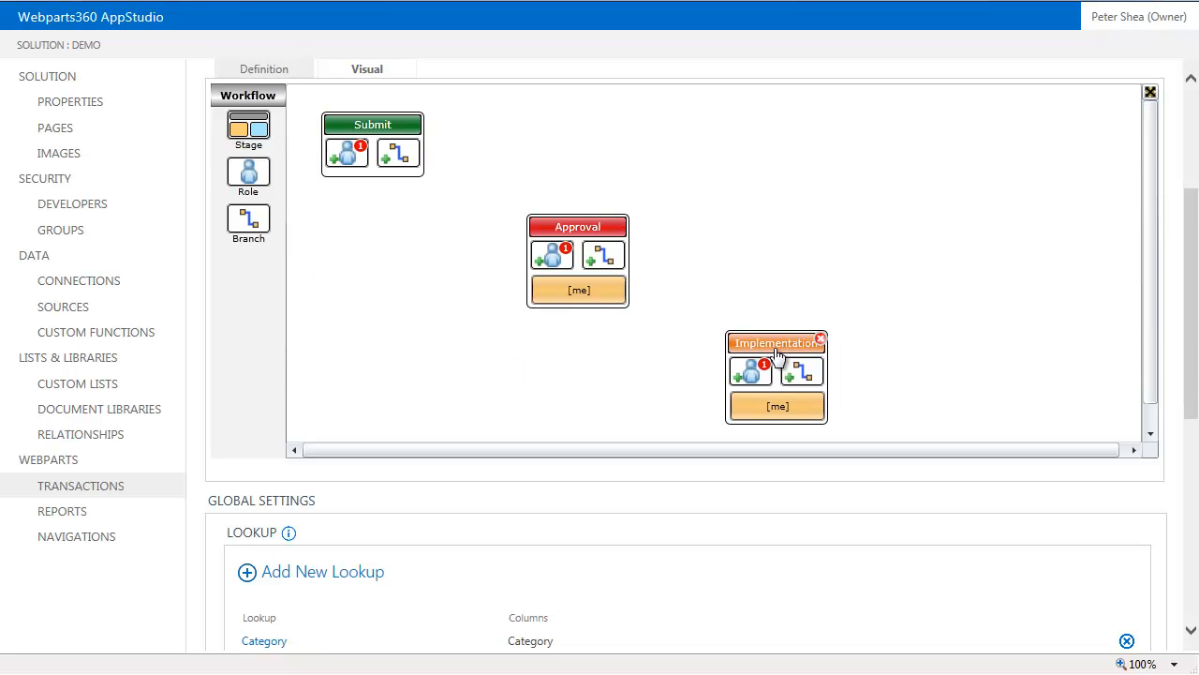
# Add a fourth stage named Completed and place it above and to the right of Implementation, near the height of Submit.
pyautogui.moveTo(247, 129); pyautogui.dragTo(970, 242)
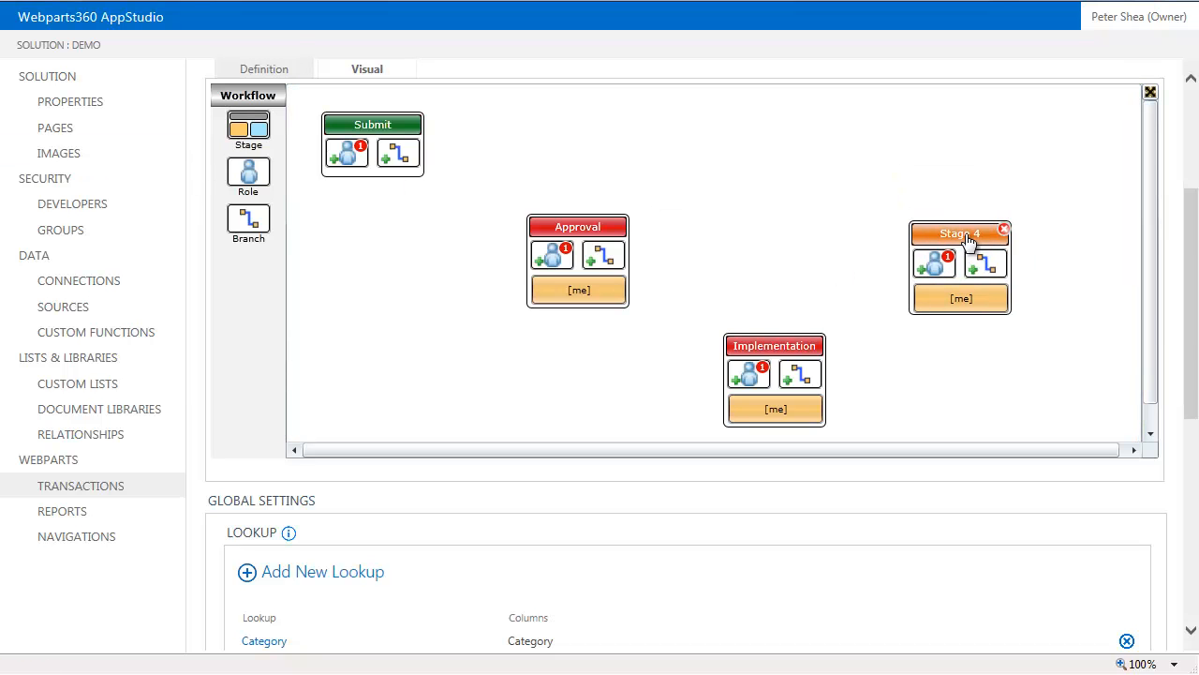
pyautogui.doubleClick(975, 235)
pyautogui.write('Completed')
pyautogui.press('Return')
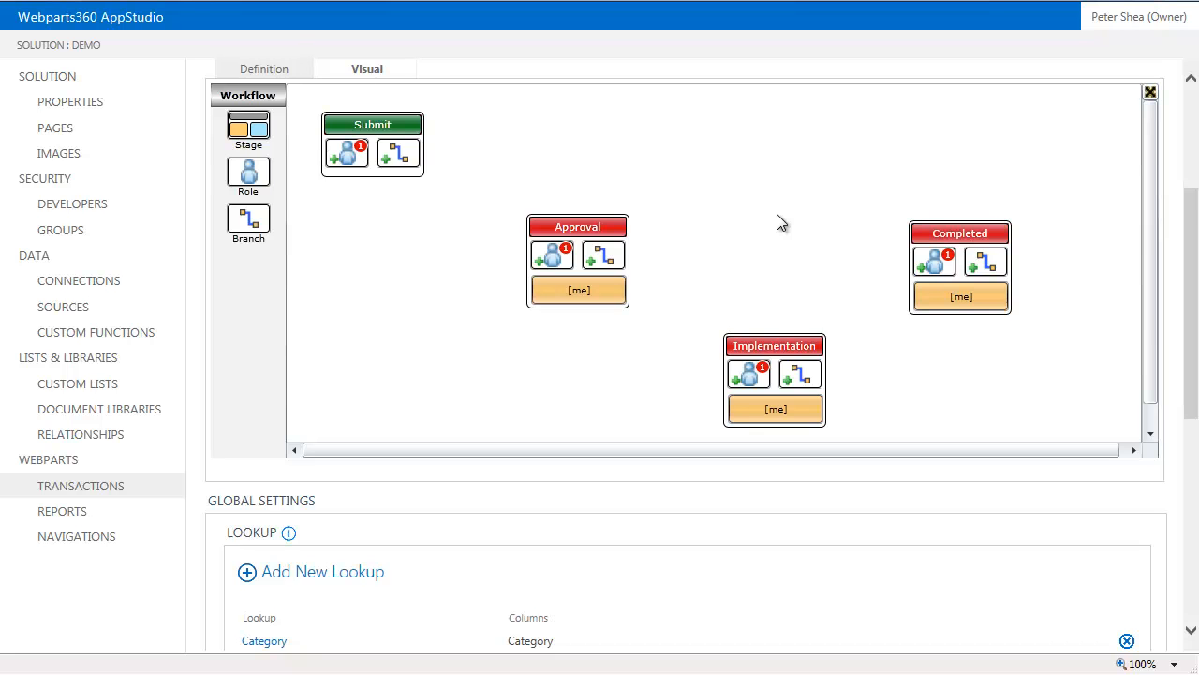
pyautogui.moveTo(953, 234); pyautogui.dragTo(961, 129)
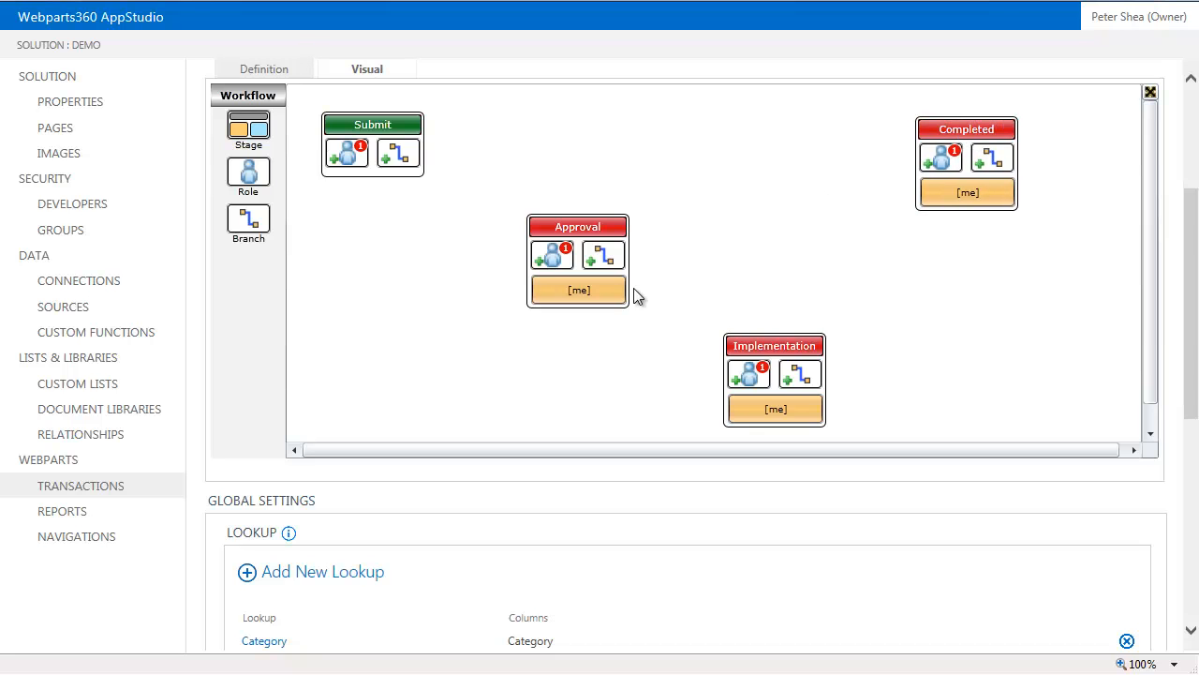
# Connect Submit to Approval and Approval to Implementation with branches, keeping Submit in the canvas's upper-left area.
pyautogui.moveTo(375, 134); pyautogui.dragTo(366, 129)
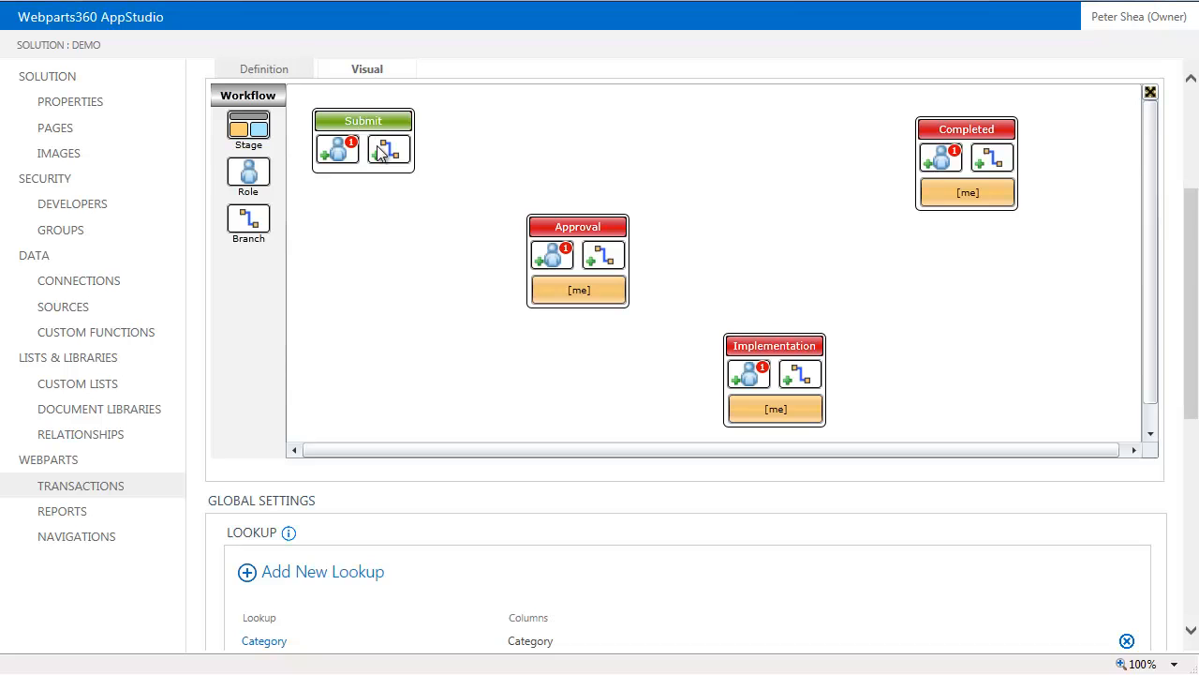
pyautogui.moveTo(248, 217); pyautogui.dragTo(559, 269)
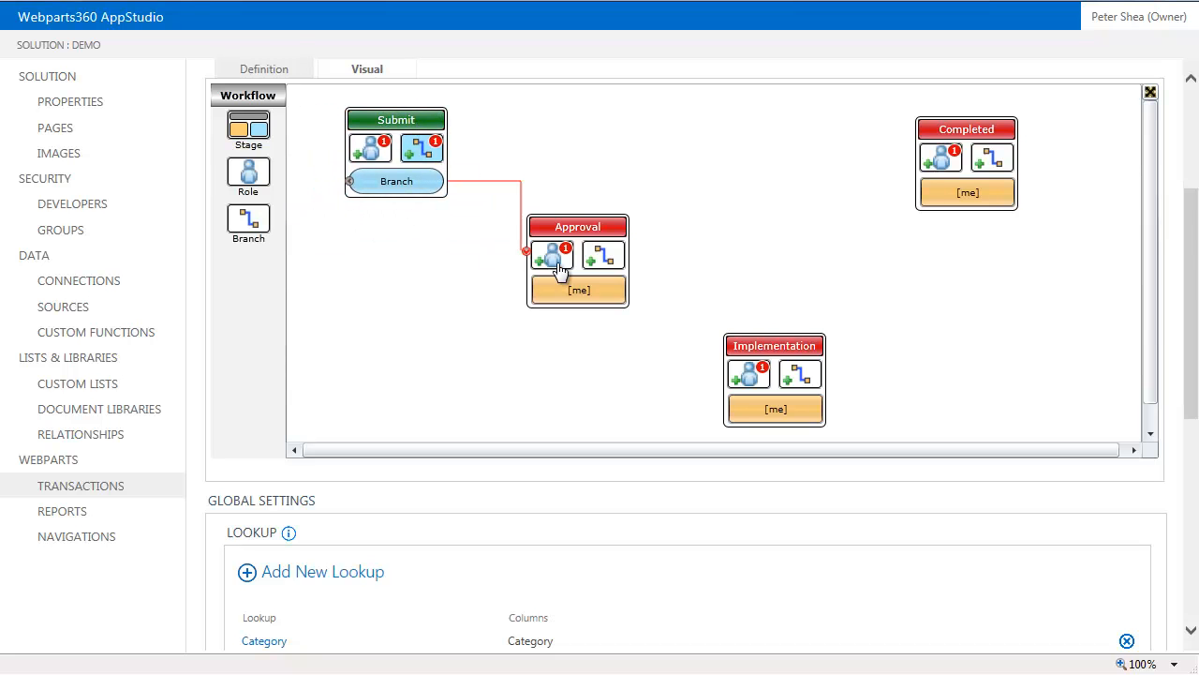
pyautogui.moveTo(399, 123); pyautogui.dragTo(359, 113)
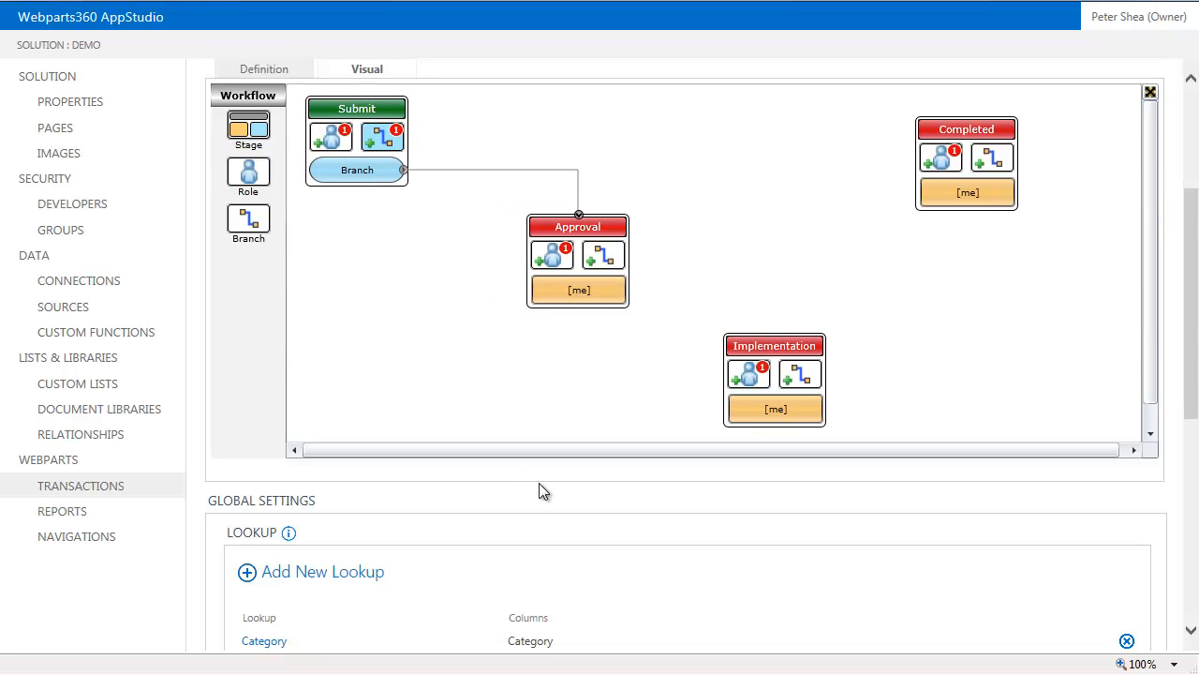
pyautogui.click(594, 266)
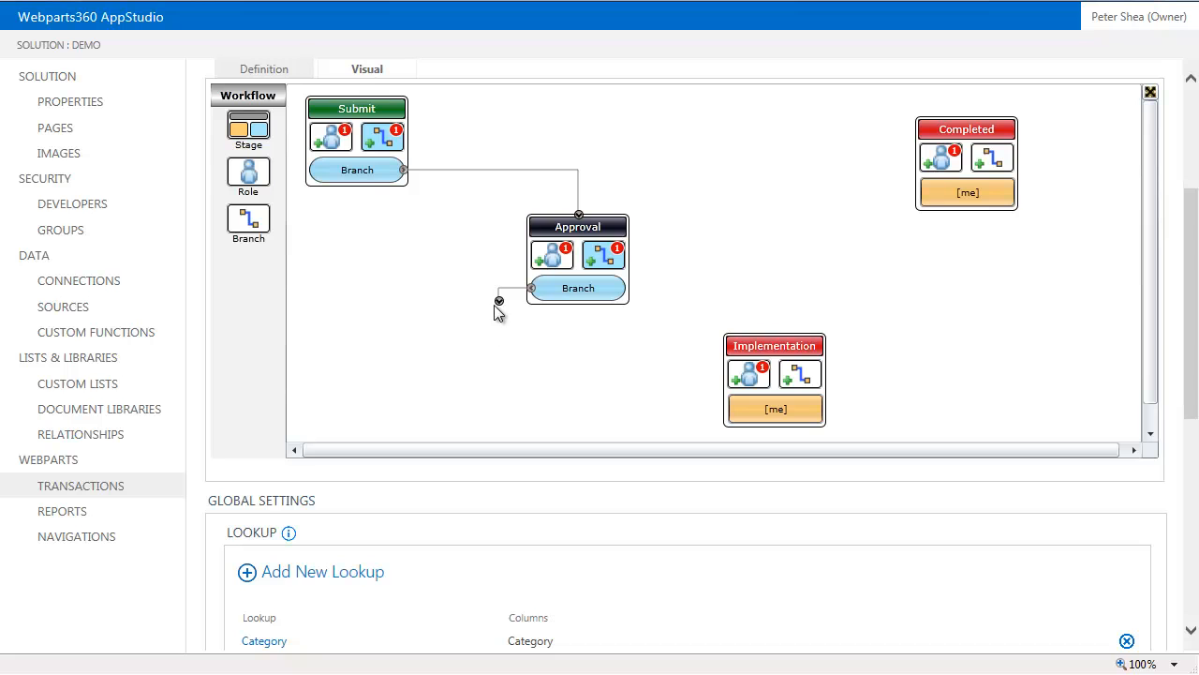
pyautogui.moveTo(500, 305); pyautogui.dragTo(778, 370)
# Set the Approval-to-Implementation branch condition to ApprovalStatus Equal Approved with the description "if Approved", and save it.
pyautogui.moveTo(605, 290)
pyautogui.click(607, 286)
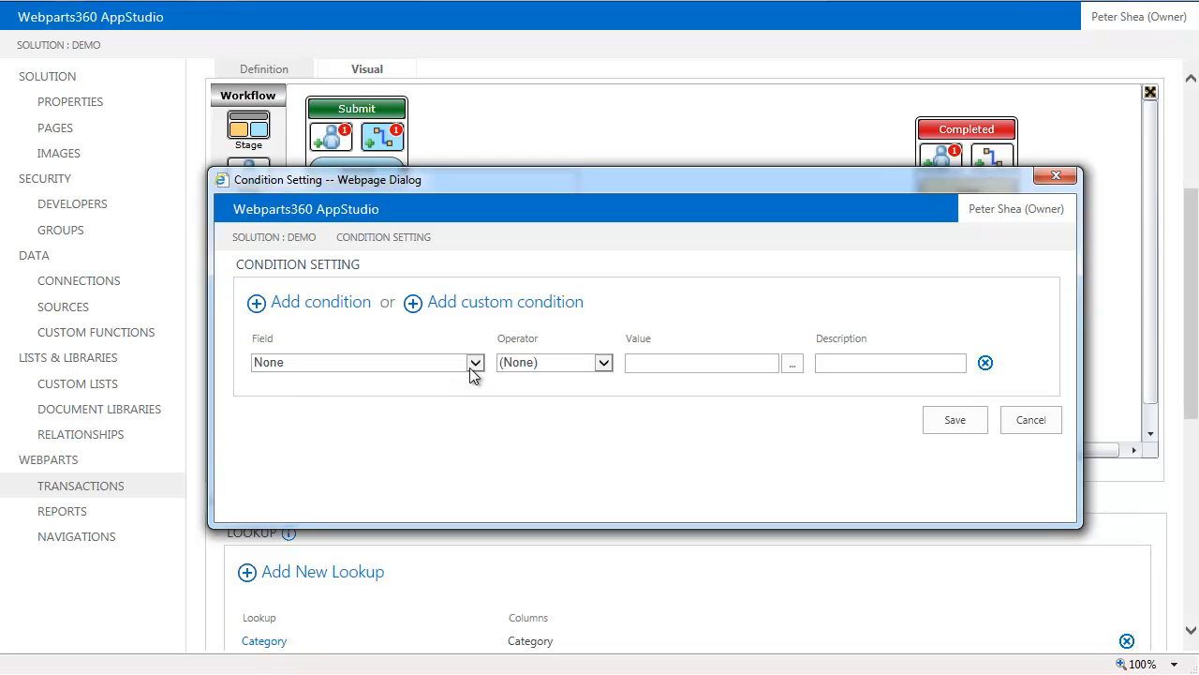
pyautogui.click(474, 363)
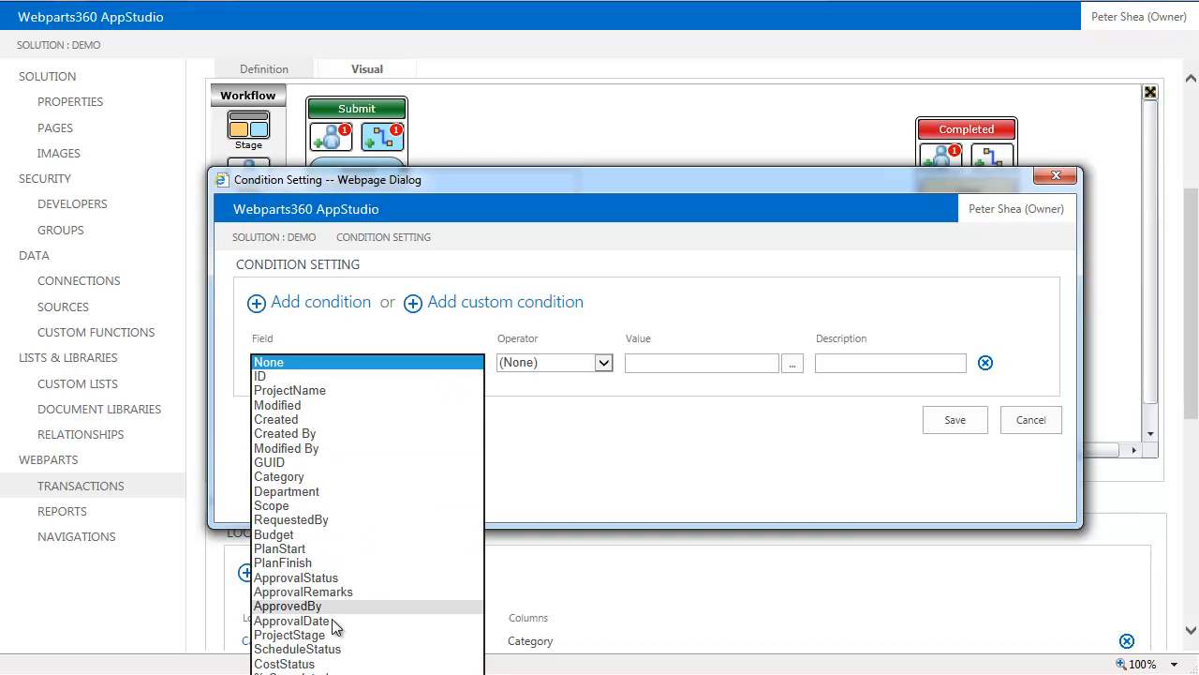
pyautogui.click(329, 577)
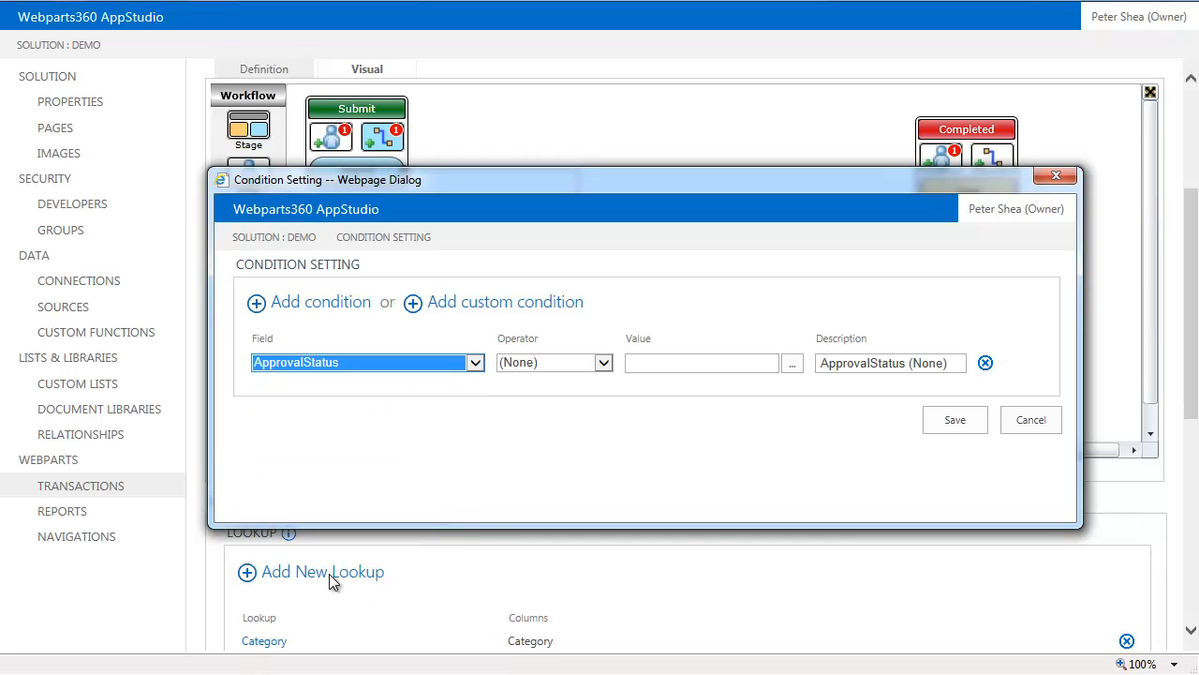
pyautogui.click(604, 363)
pyautogui.click(521, 393)
pyautogui.click(651, 362)
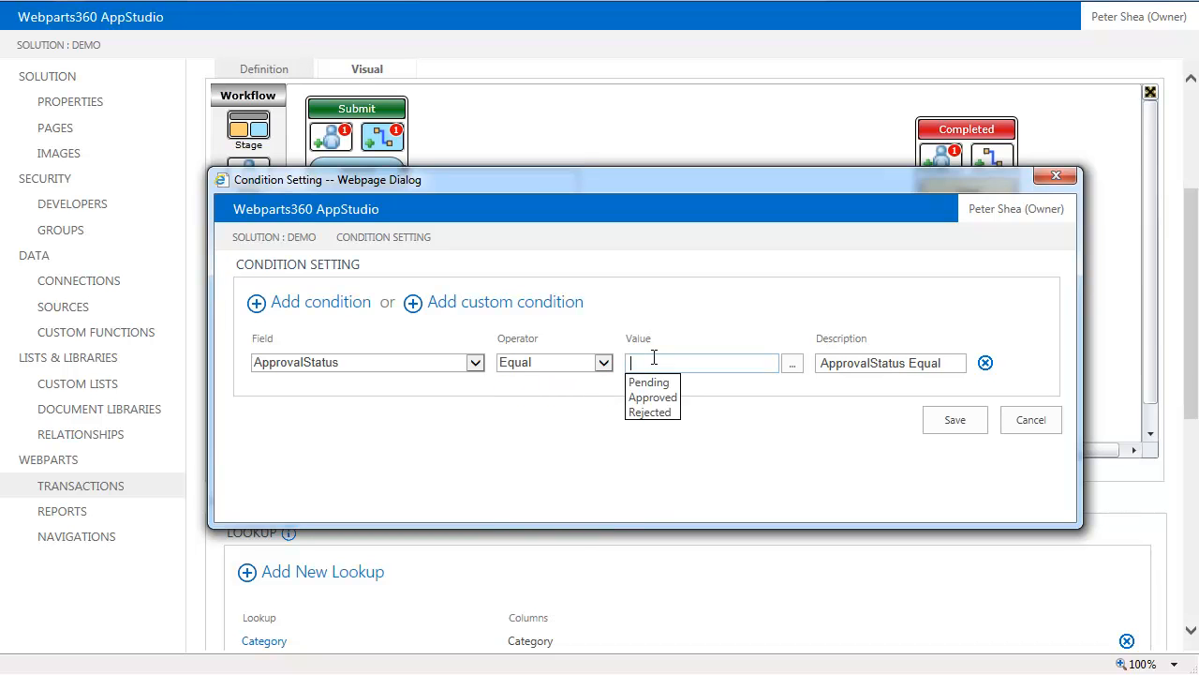
pyautogui.click(659, 399)
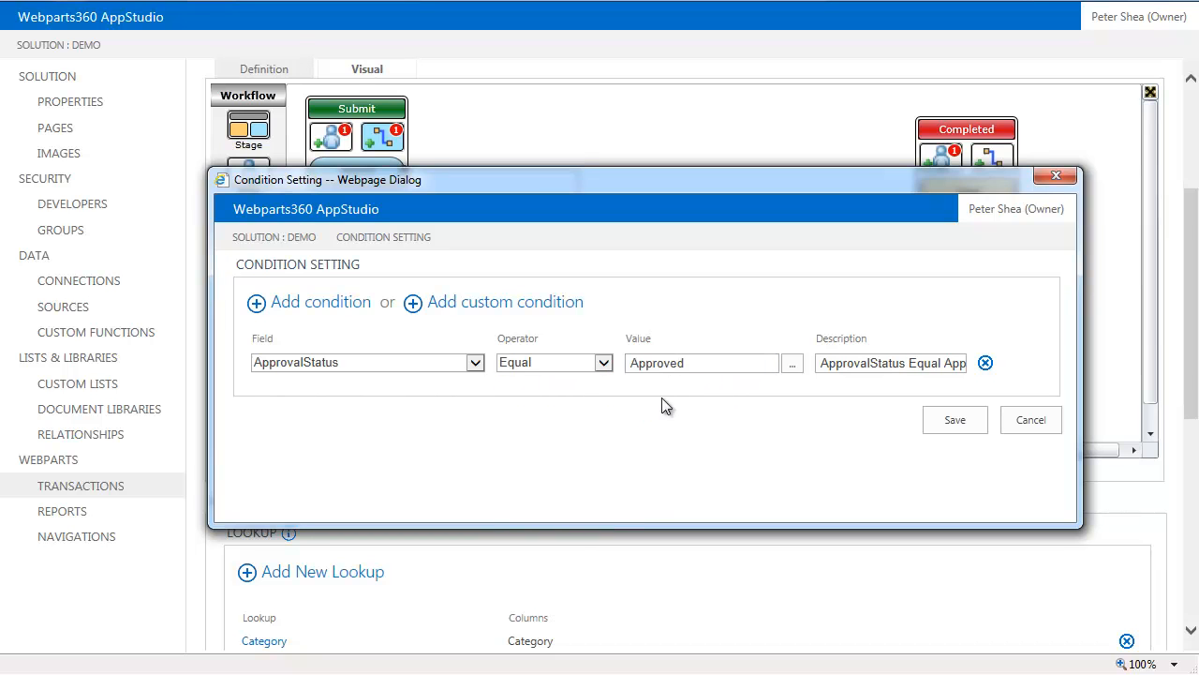
pyautogui.click(940, 362)
pyautogui.press('BackSpace')
pyautogui.write('if Approved')
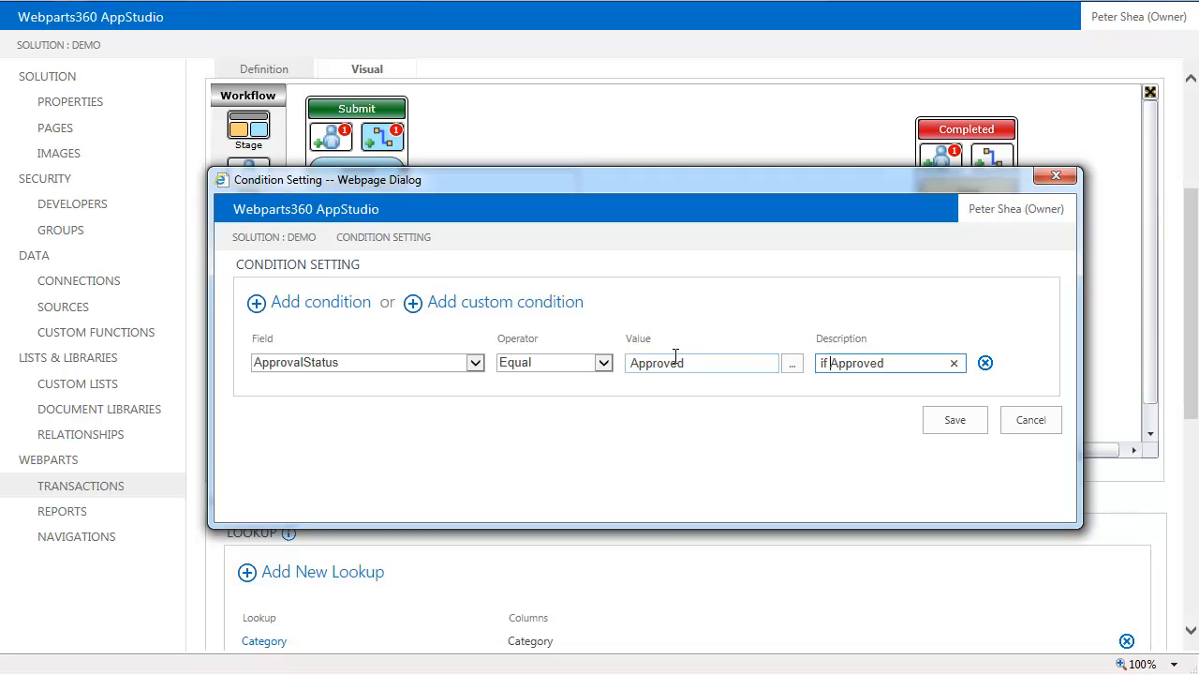
pyautogui.click(967, 420)
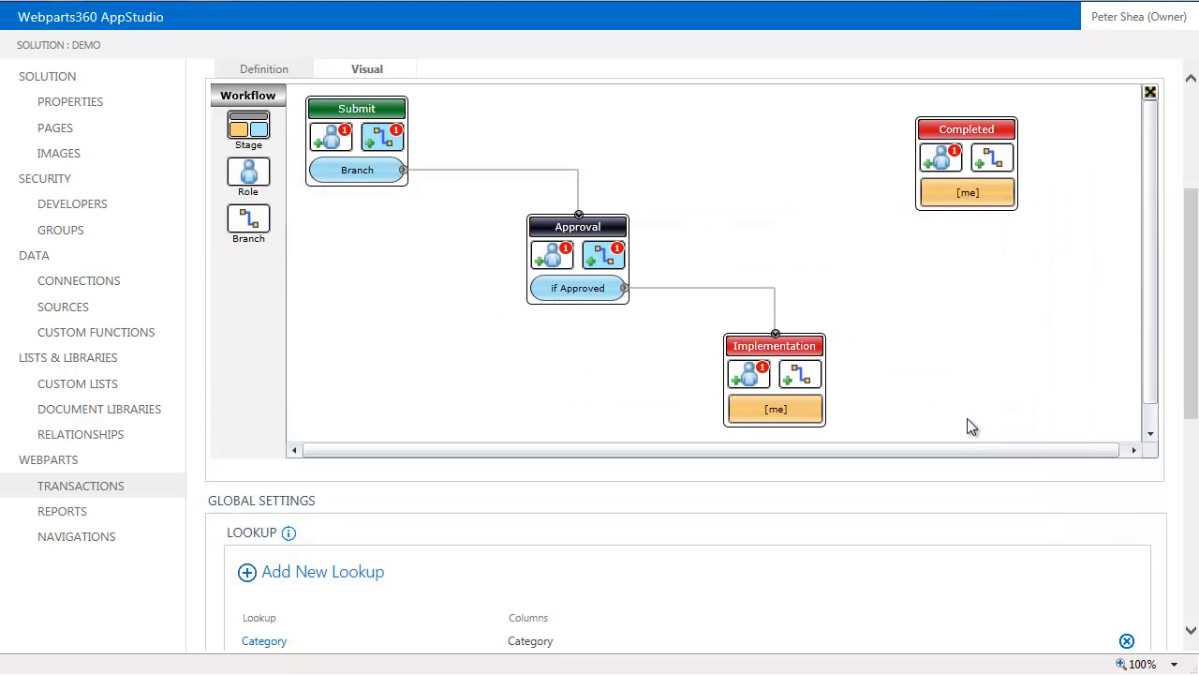
# Add a second branch from Approval back to Submit and set its condition to ApprovalStatus Equal Rejected.
pyautogui.click(600, 262)
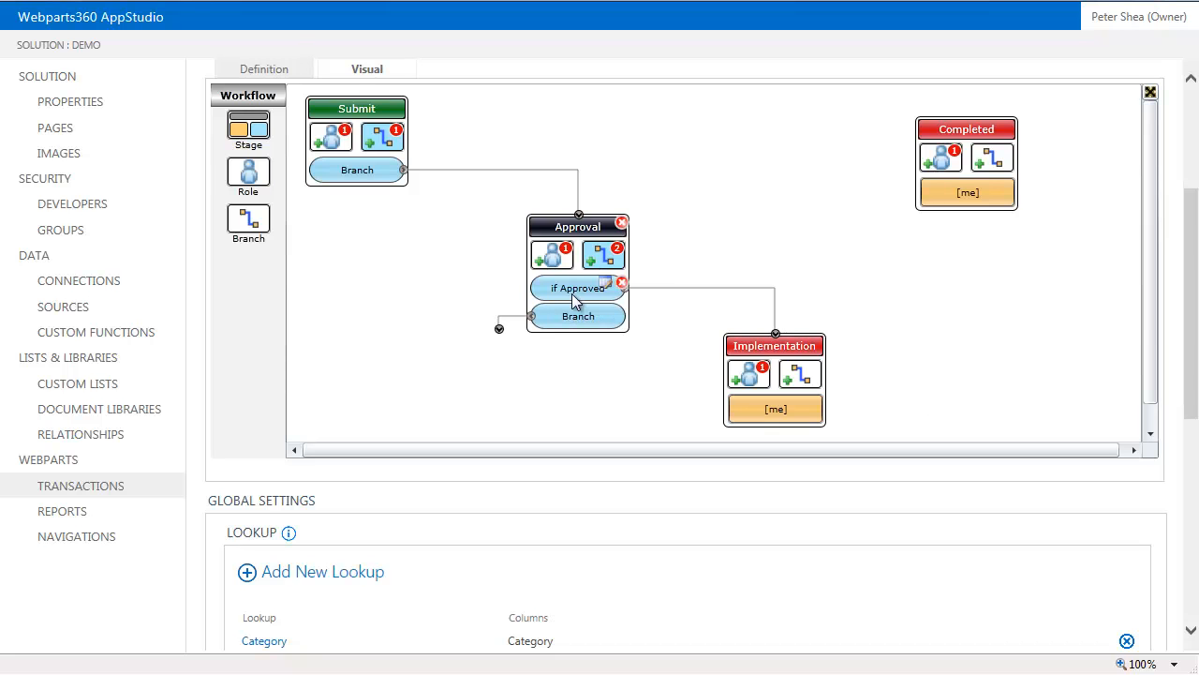
pyautogui.moveTo(498, 328); pyautogui.dragTo(366, 128)
pyautogui.moveTo(600, 315)
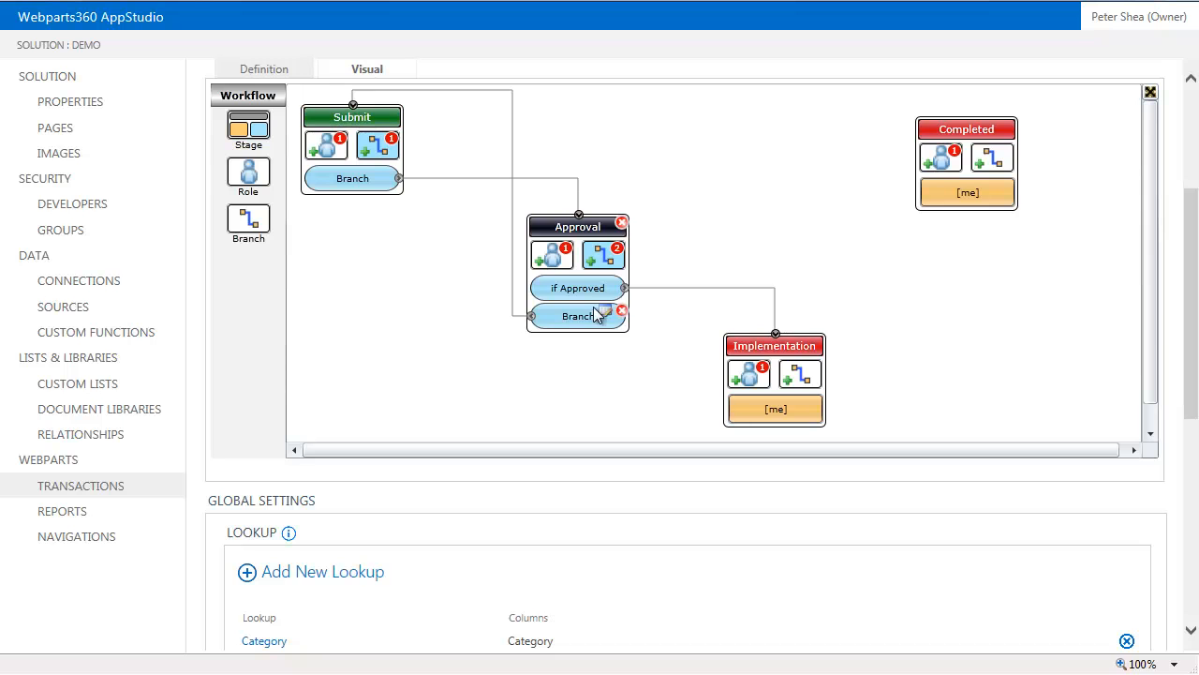
pyautogui.click(604, 313)
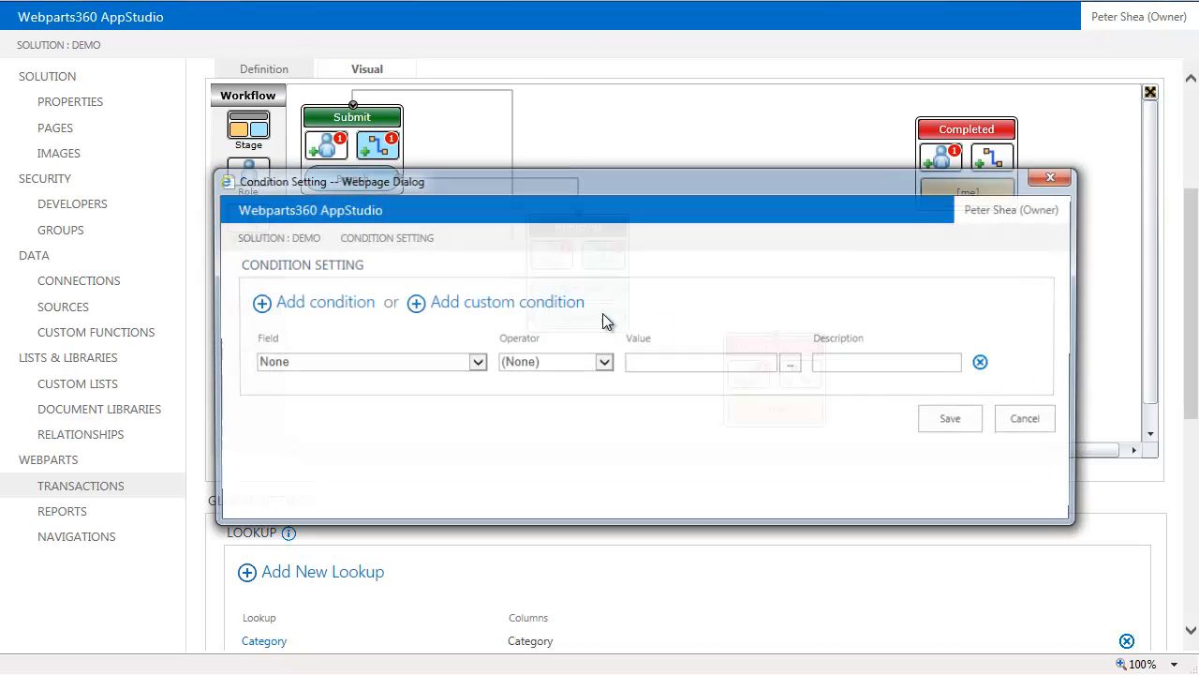
pyautogui.click(476, 362)
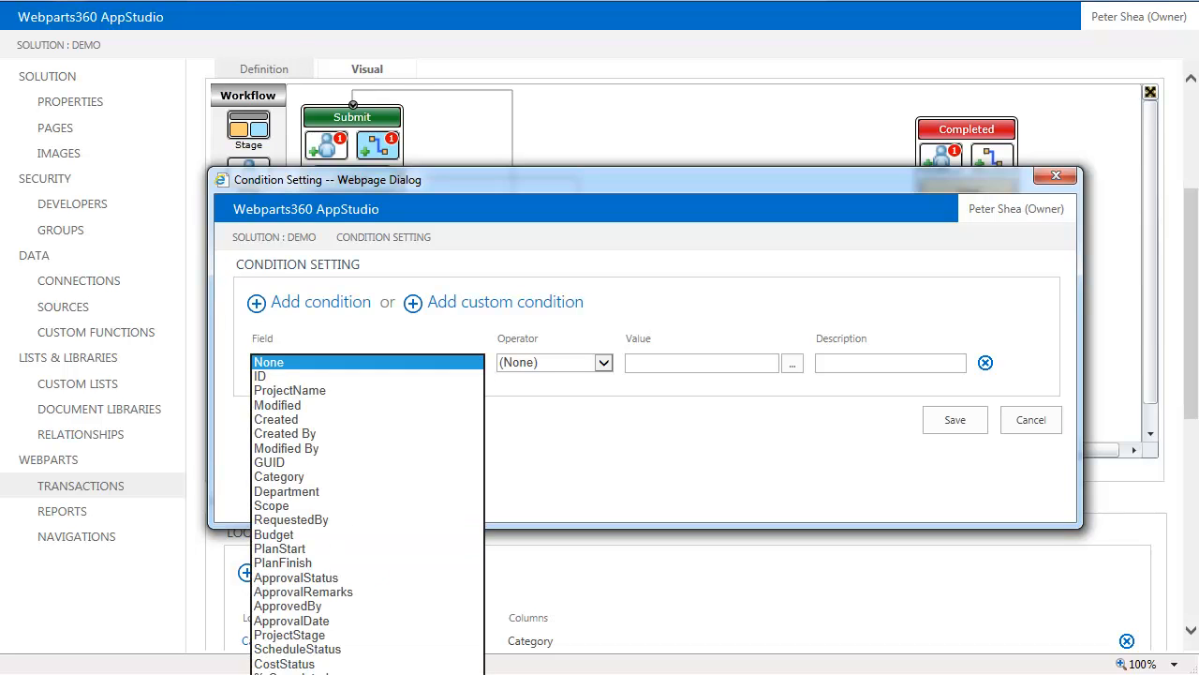
pyautogui.click(346, 578)
pyautogui.click(605, 363)
pyautogui.click(575, 378)
pyautogui.click(659, 364)
pyautogui.click(671, 412)
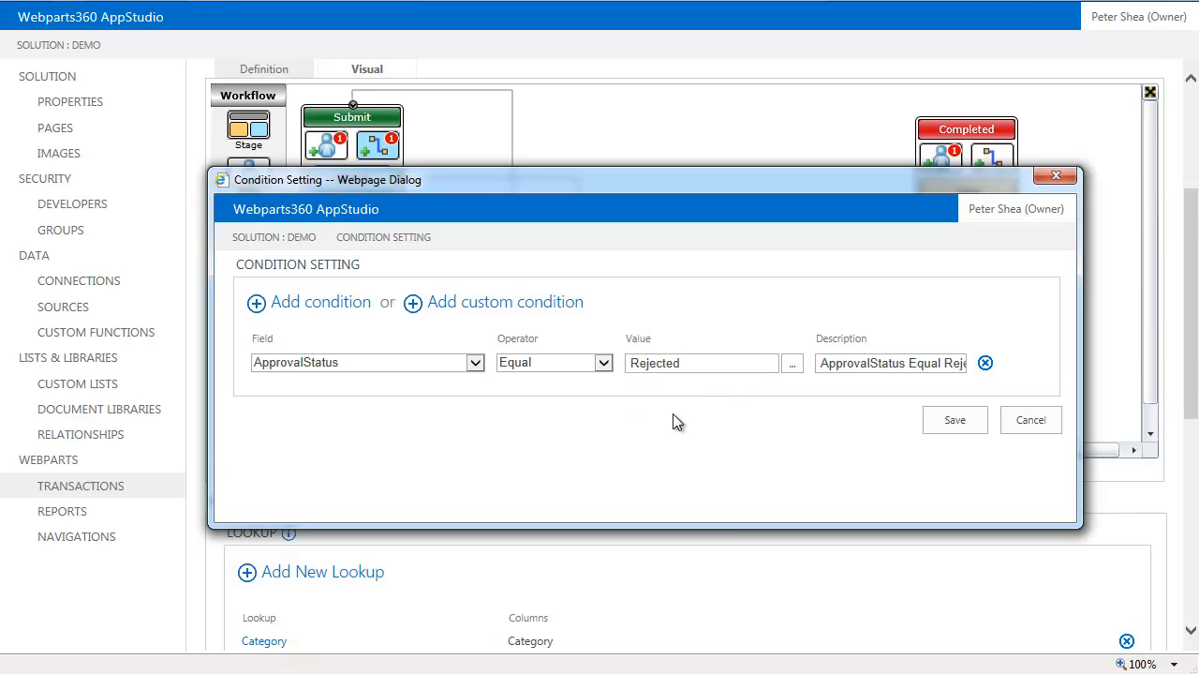
# Replace the rejection condition's description with "if Rejected" and save the condition.
pyautogui.click(941, 362)
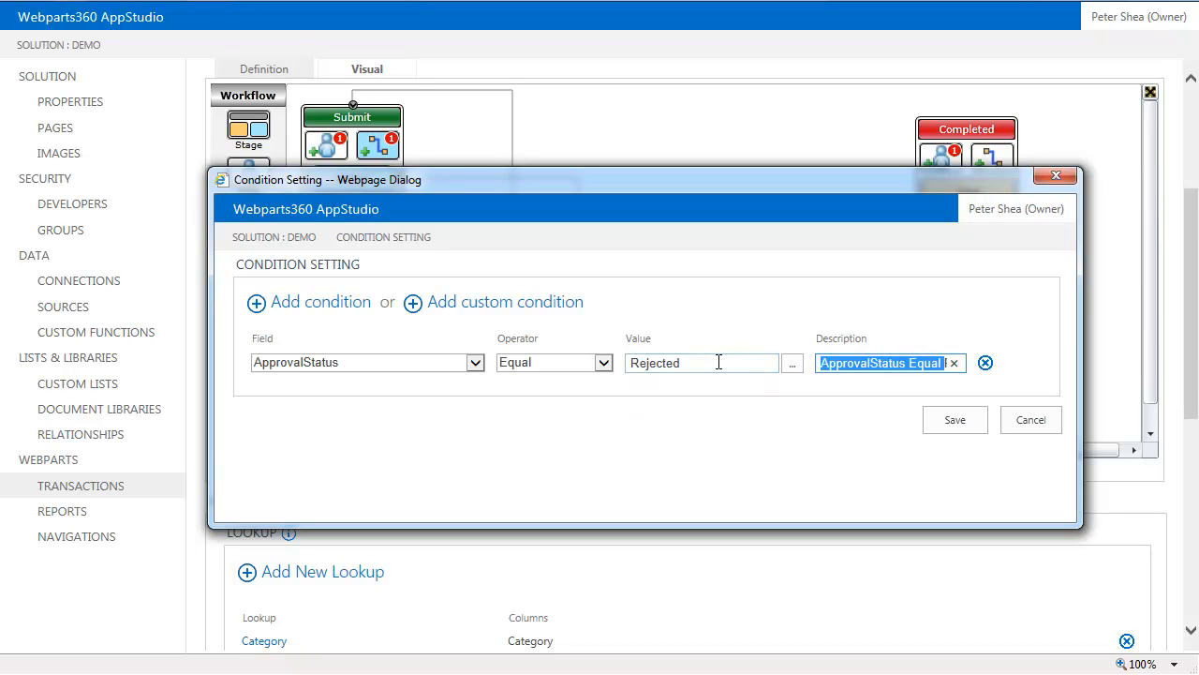
pyautogui.press('BackSpace')
pyautogui.write('if Rejected')
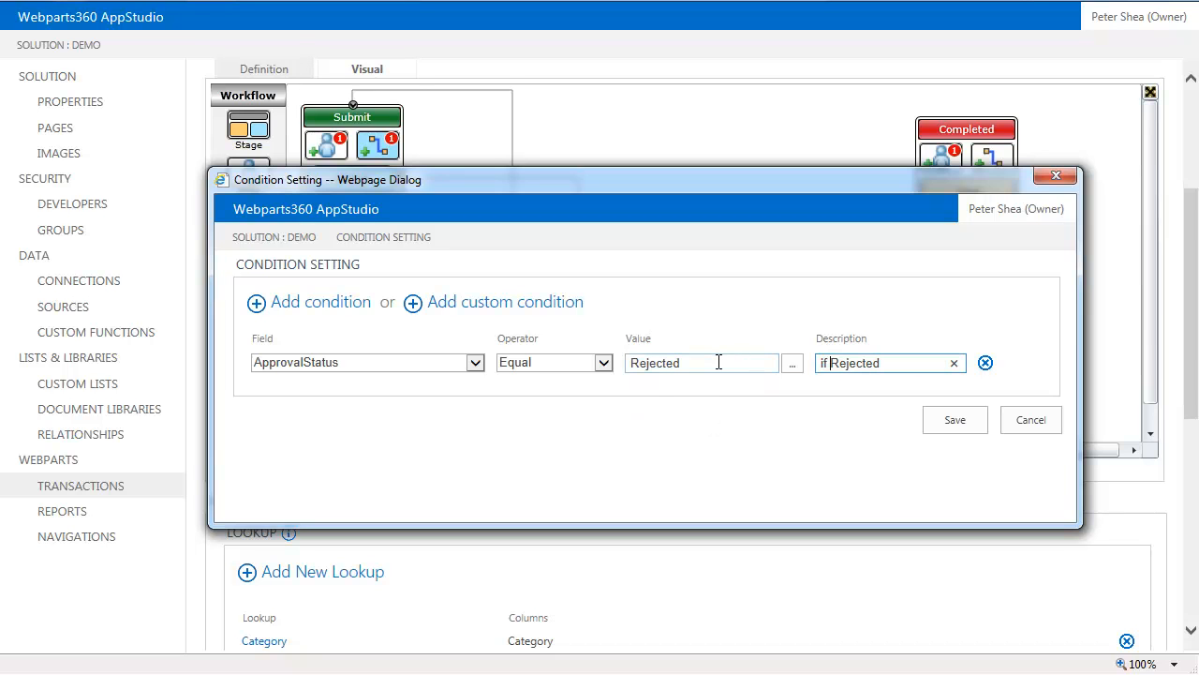
pyautogui.click(954, 424)
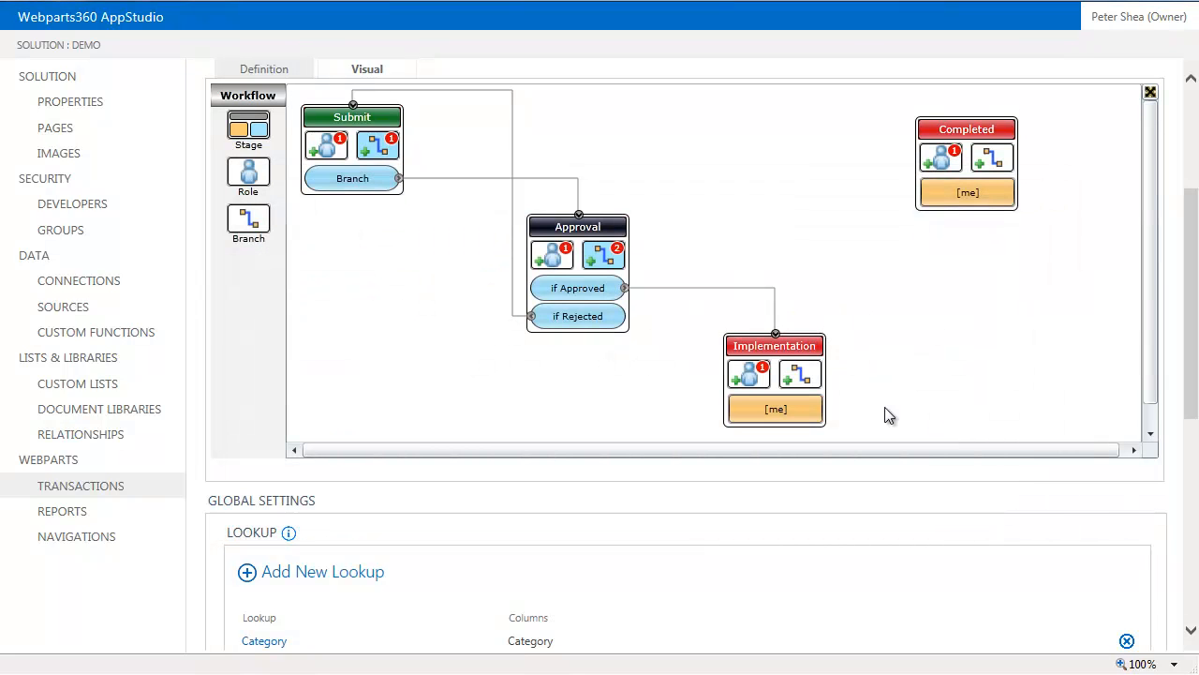
# Add a branch to the Implementation stage and connect it to Completed.
pyautogui.moveTo(791, 352); pyautogui.dragTo(793, 352)
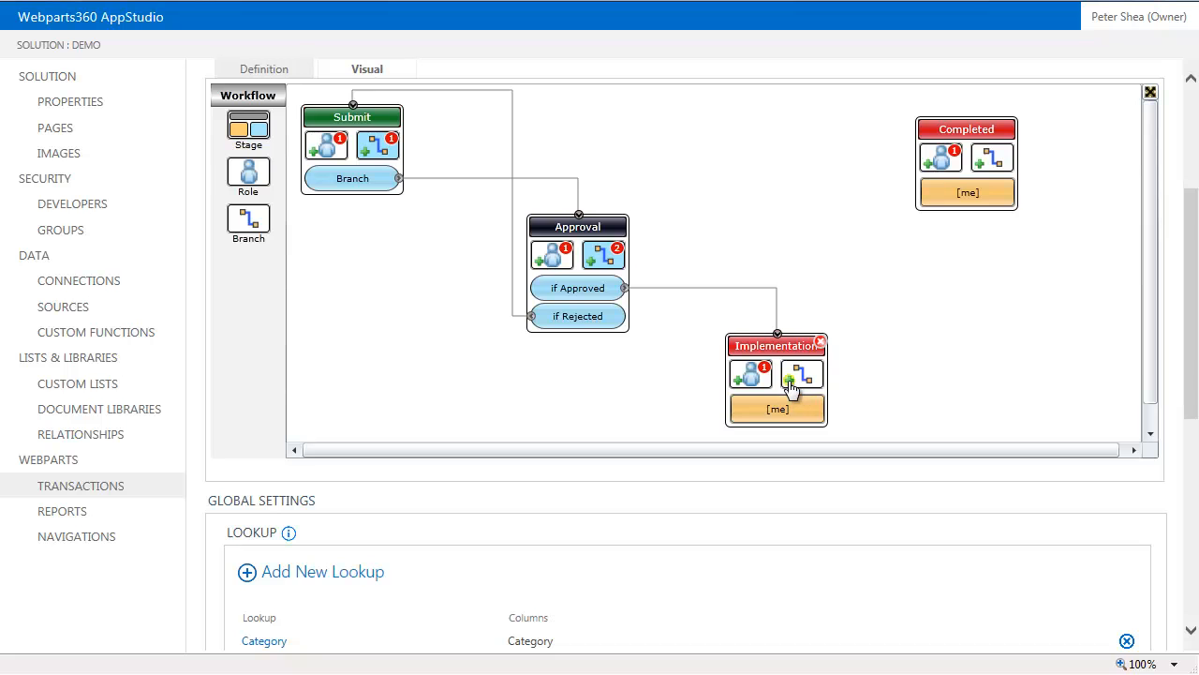
pyautogui.click(792, 387)
pyautogui.moveTo(827, 407); pyautogui.dragTo(975, 170)
# Set the Implementation-to-Completed branch condition to % Completed Equal 100.
pyautogui.moveTo(804, 409)
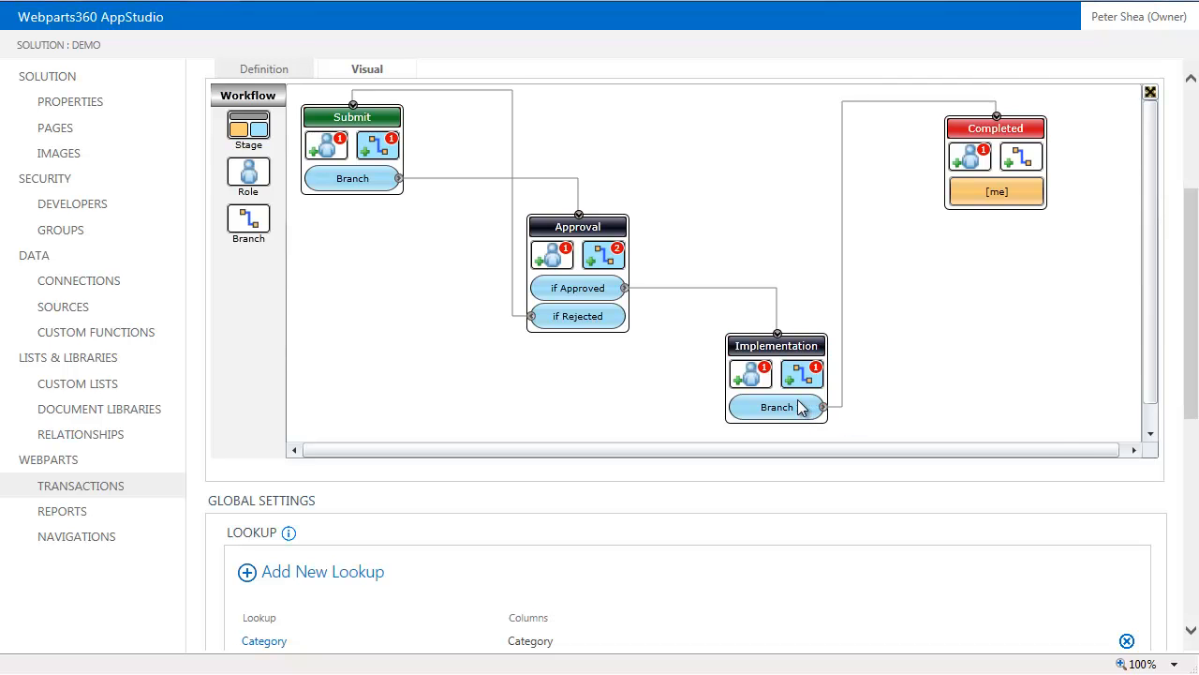
pyautogui.doubleClick(801, 408)
pyautogui.click(475, 363)
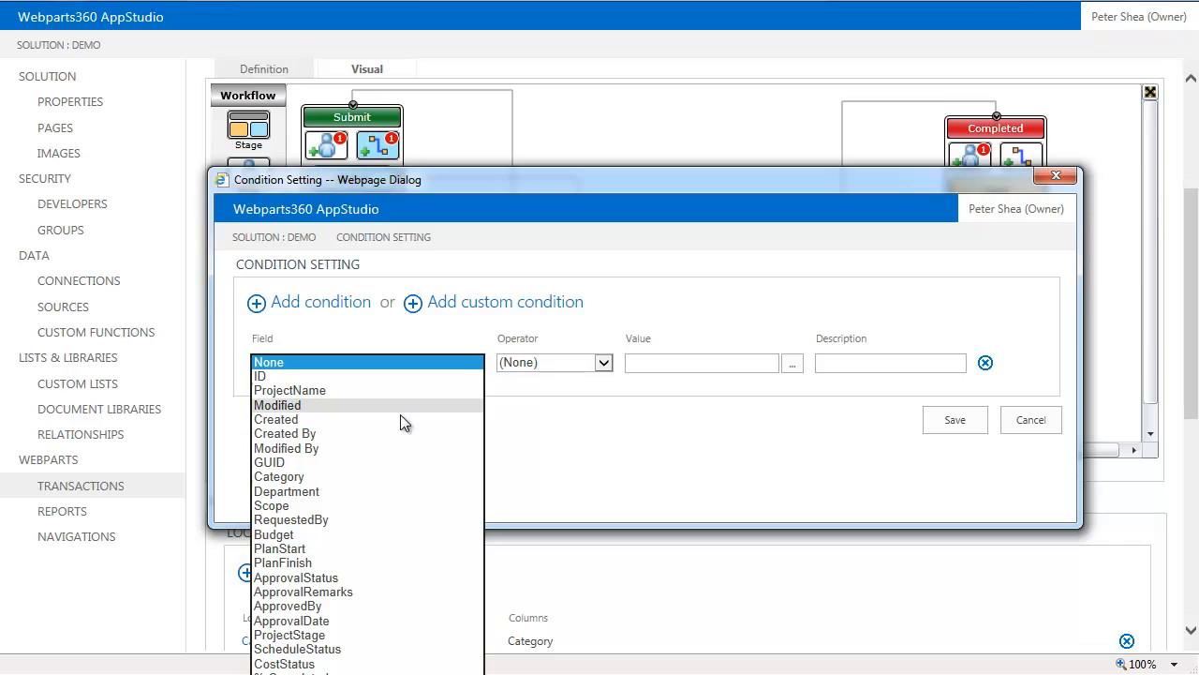
pyautogui.click(291, 674)
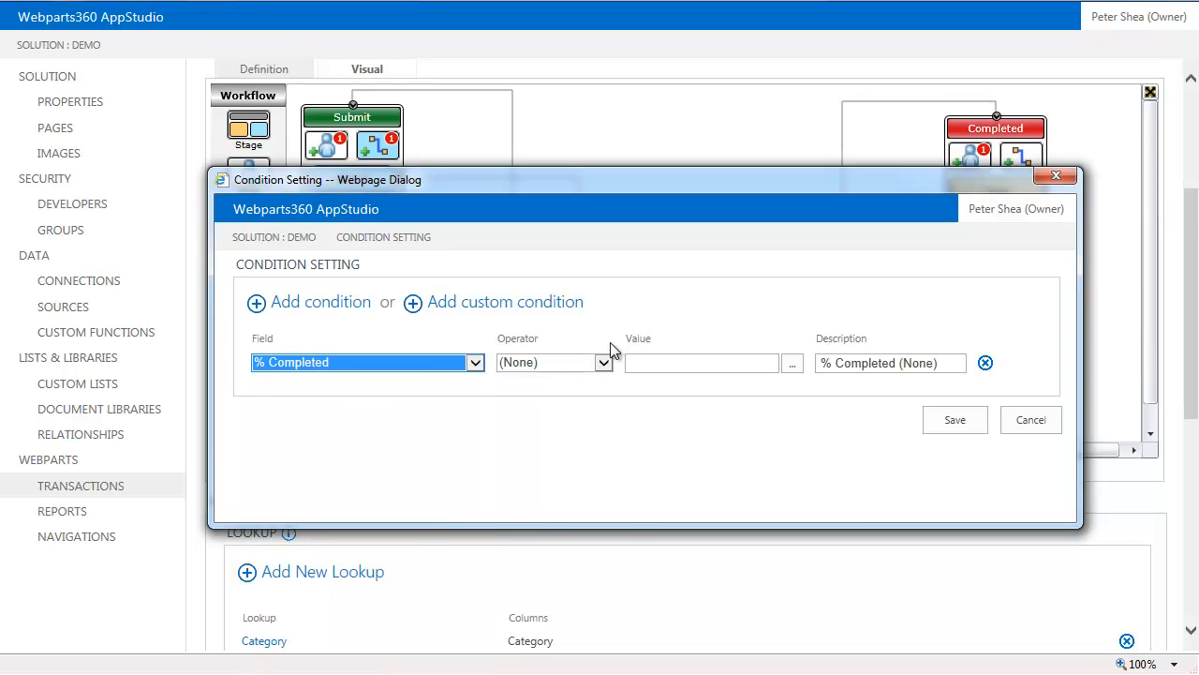
pyautogui.click(604, 363)
pyautogui.click(573, 378)
pyautogui.click(648, 362)
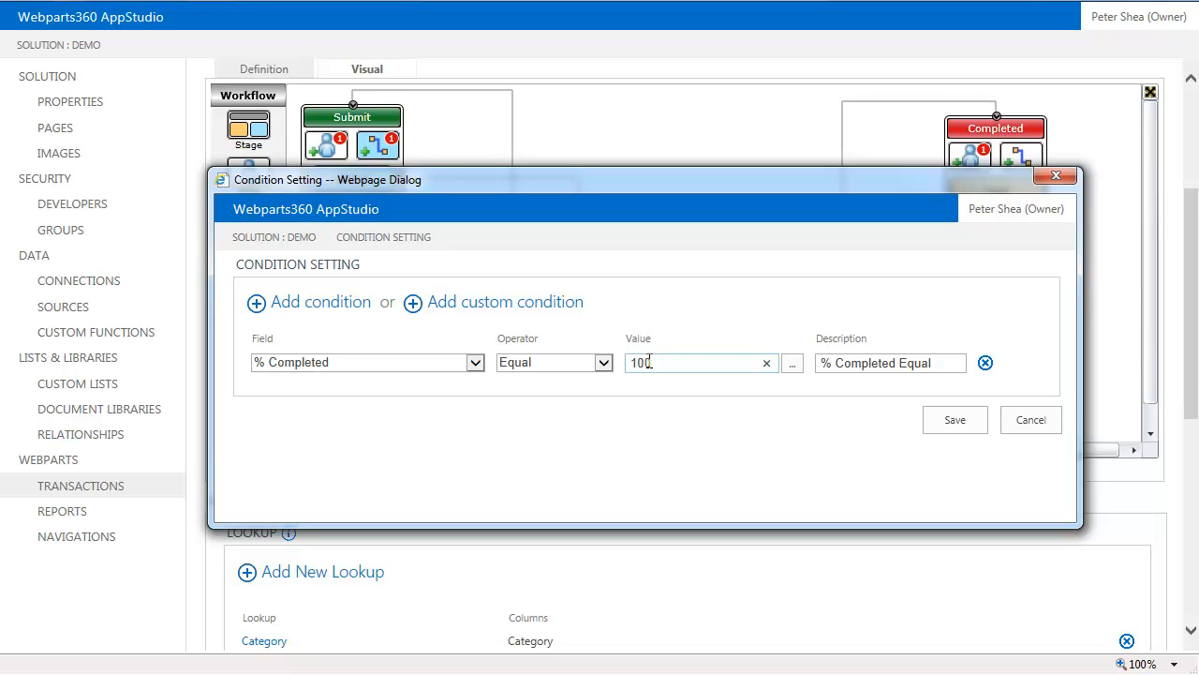
# Change the completion condition's description to "% Completed = 100" and save the condition.
pyautogui.click(911, 368)
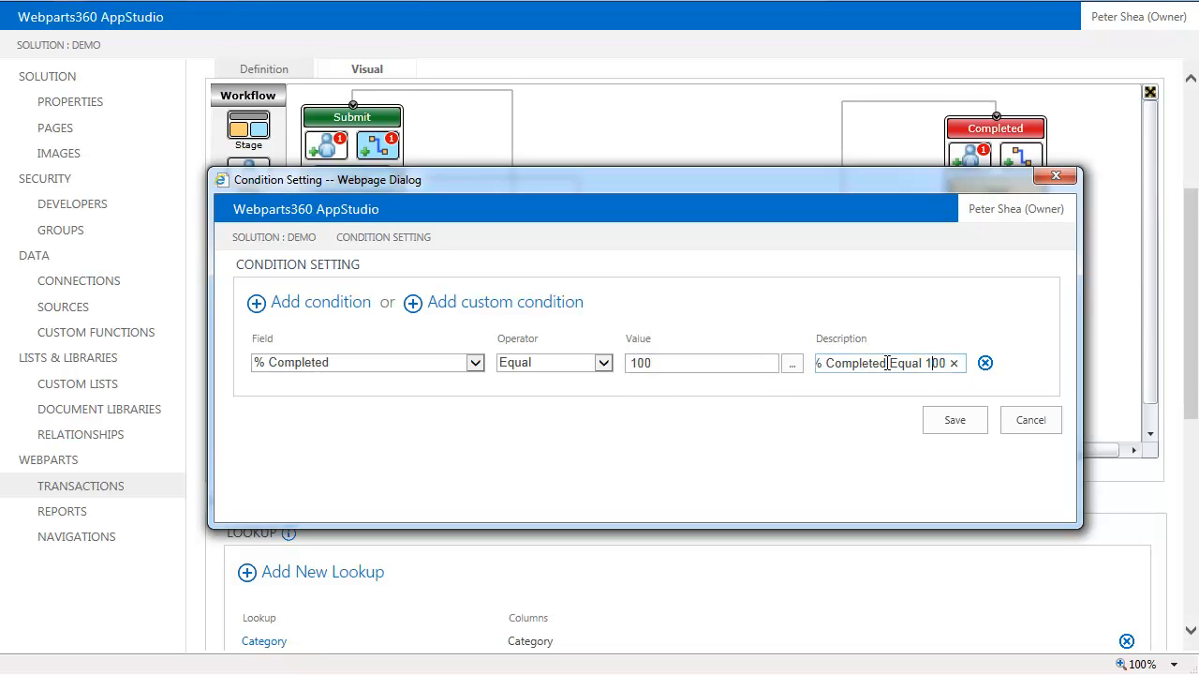
pyautogui.moveTo(892, 364); pyautogui.dragTo(923, 367)
pyautogui.write('=')
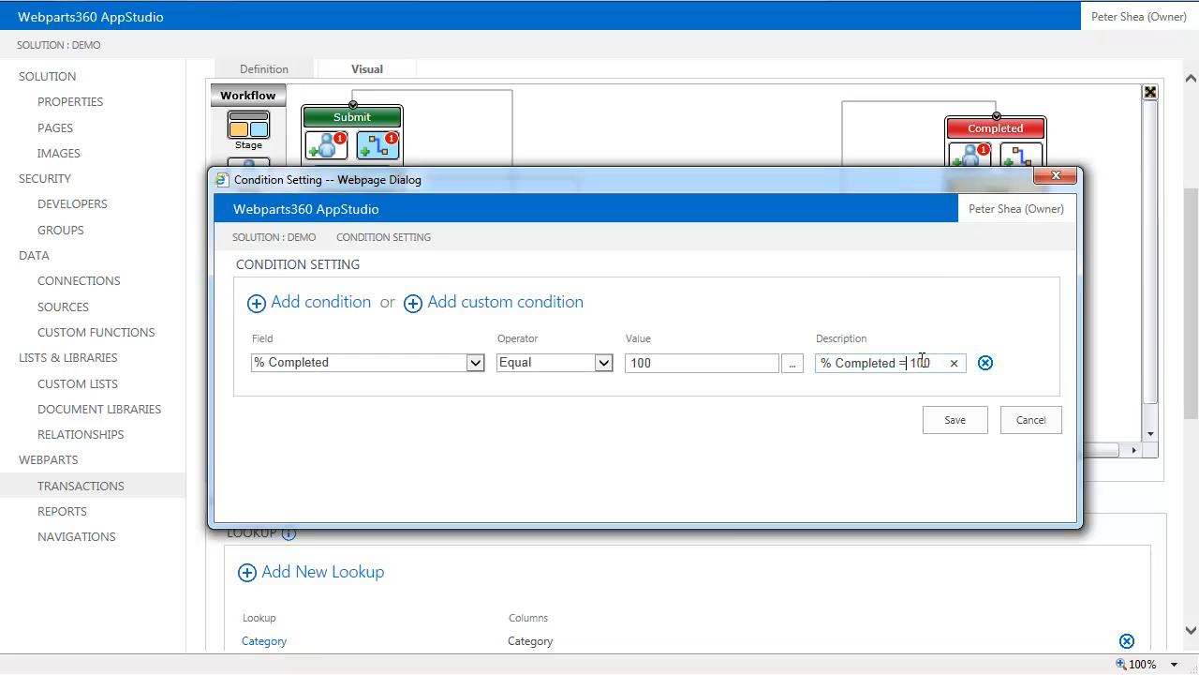
pyautogui.click(956, 423)
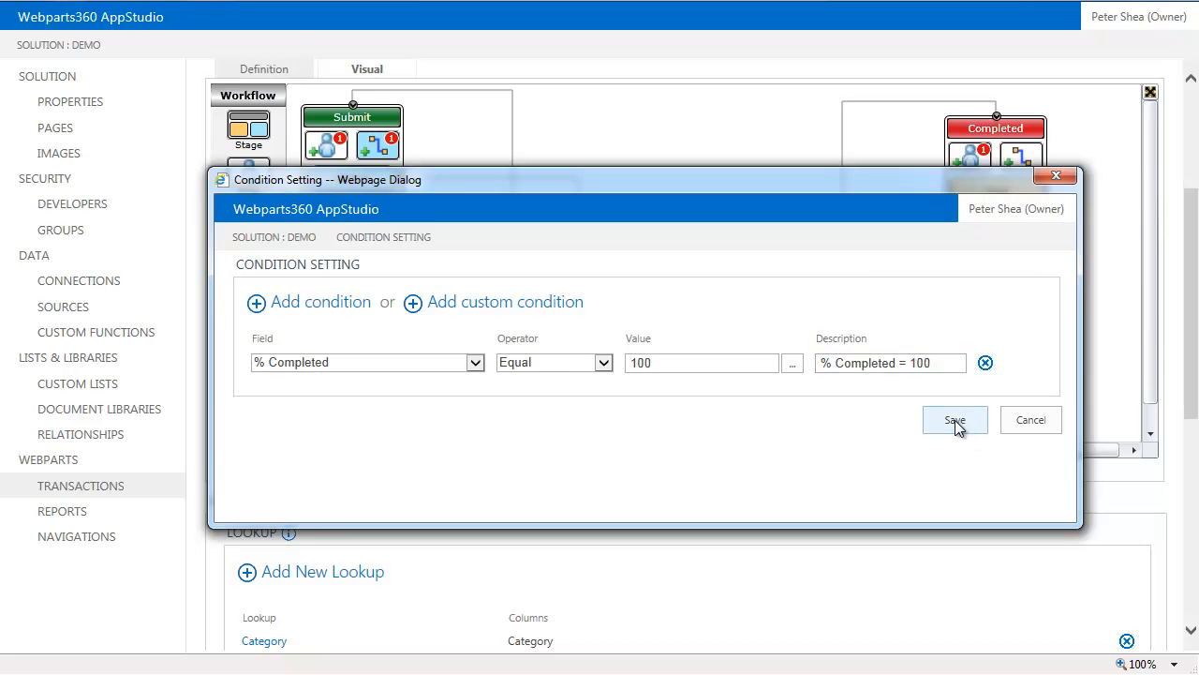
# Tighten the workflow layout by moving Approval, Implementation and Completed closer to Submit, with Completed level with Submit.
pyautogui.moveTo(998, 136); pyautogui.dragTo(1004, 127)
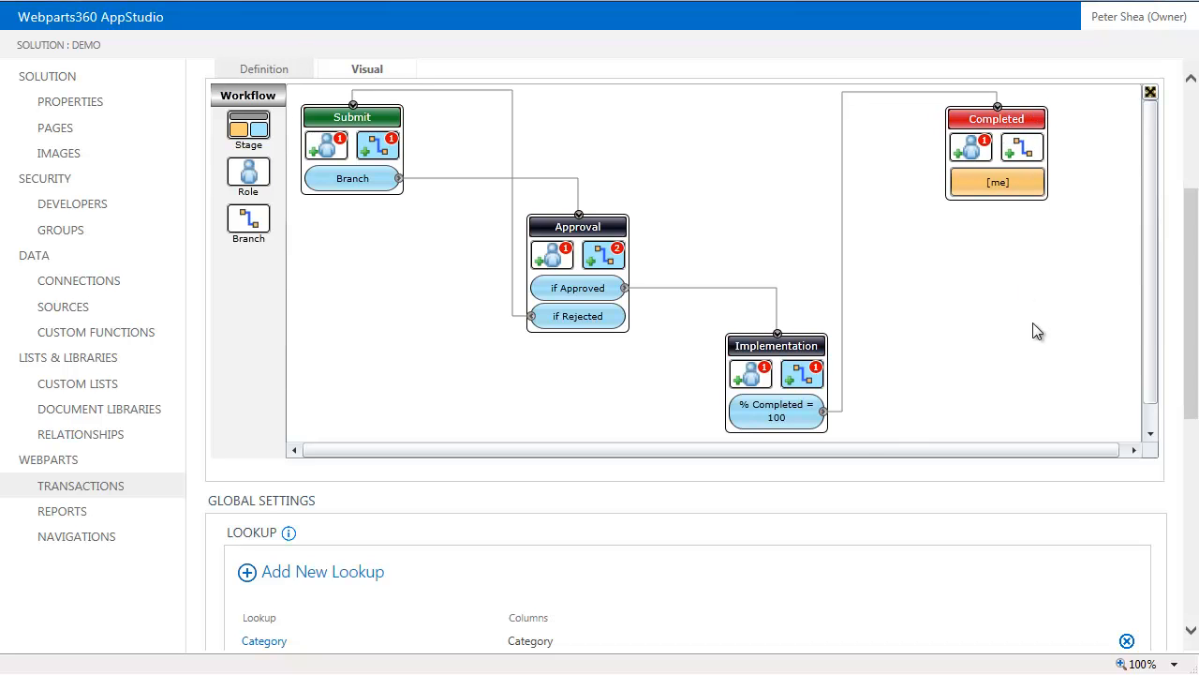
pyautogui.moveTo(553, 226); pyautogui.dragTo(512, 227)
pyautogui.moveTo(740, 345); pyautogui.dragTo(647, 349)
pyautogui.moveTo(977, 122); pyautogui.dragTo(836, 122)
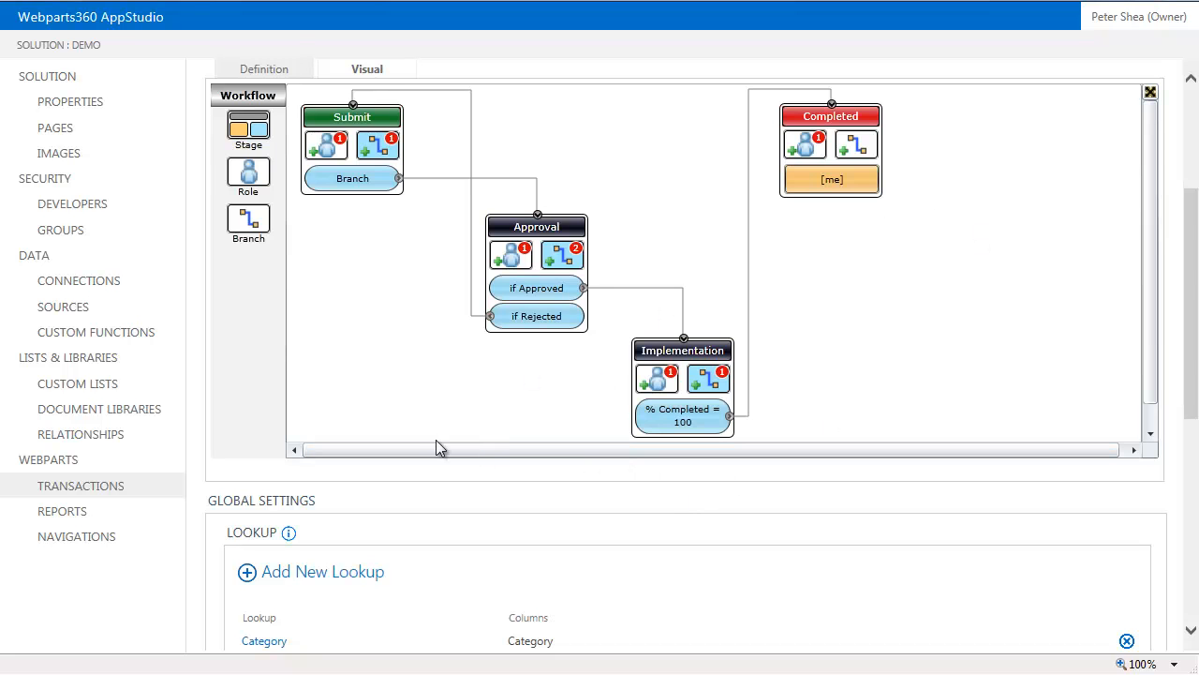
# Add a return column to the Department lookup that projects Departments.HOD into ApprovedBy, and save the lookup.
pyautogui.scroll(-3, 437, 446)
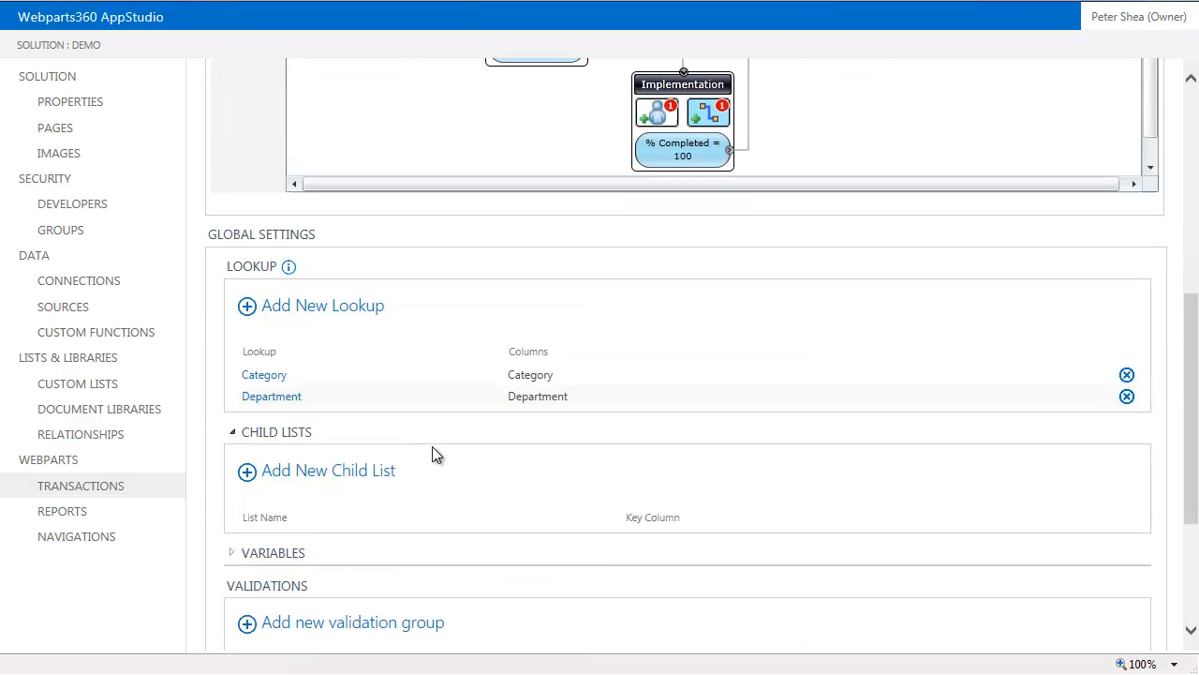
pyautogui.click(271, 396)
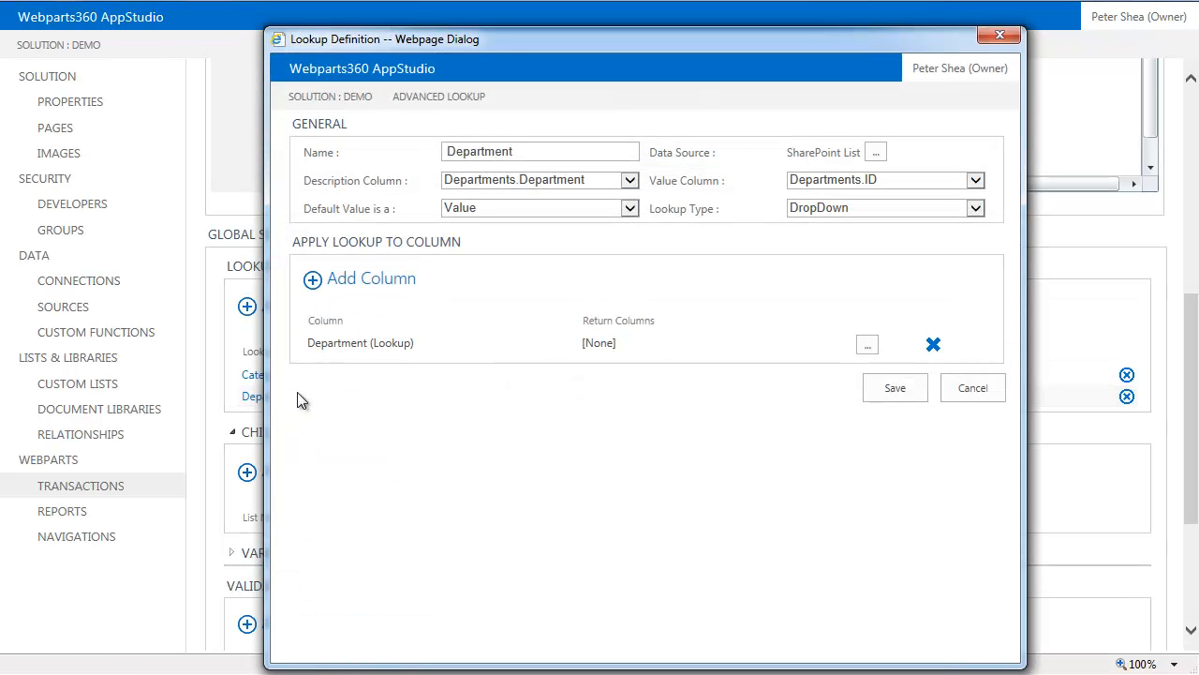
pyautogui.click(869, 348)
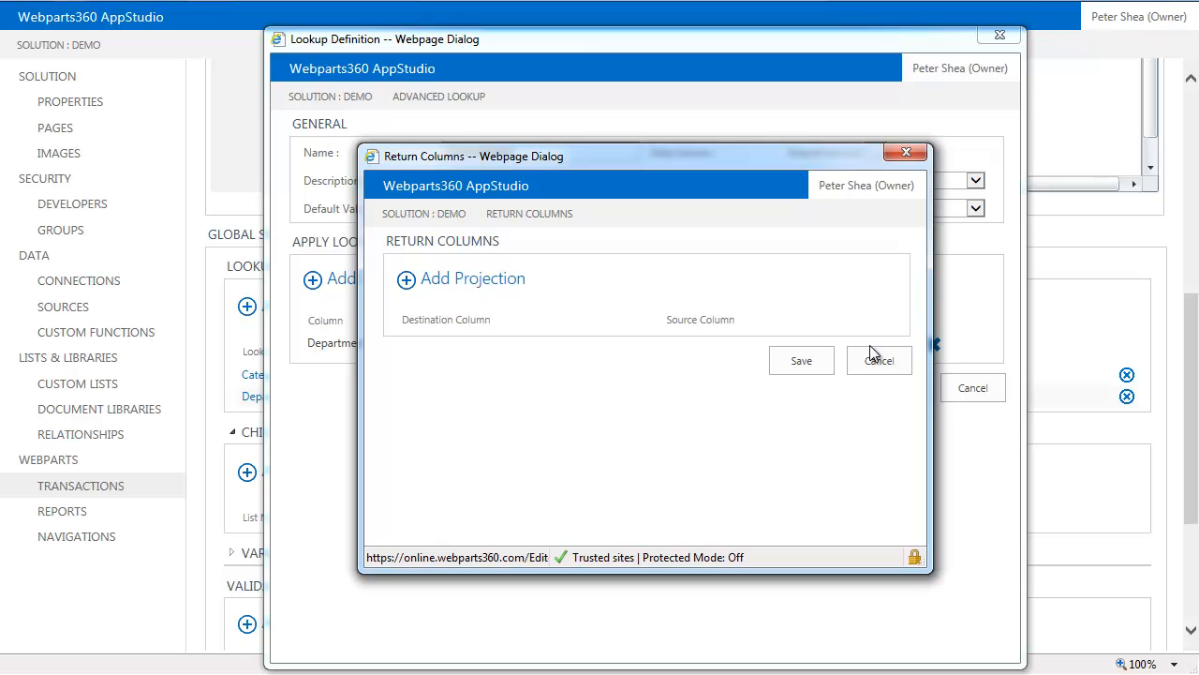
pyautogui.click(495, 286)
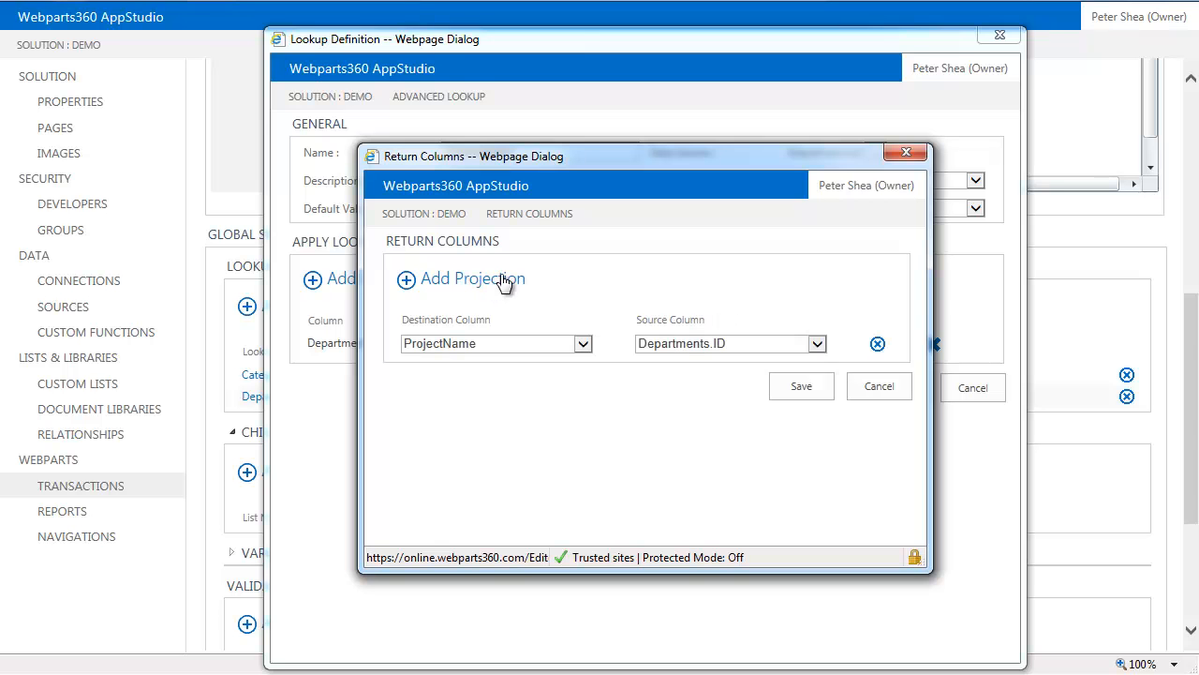
pyautogui.click(826, 342)
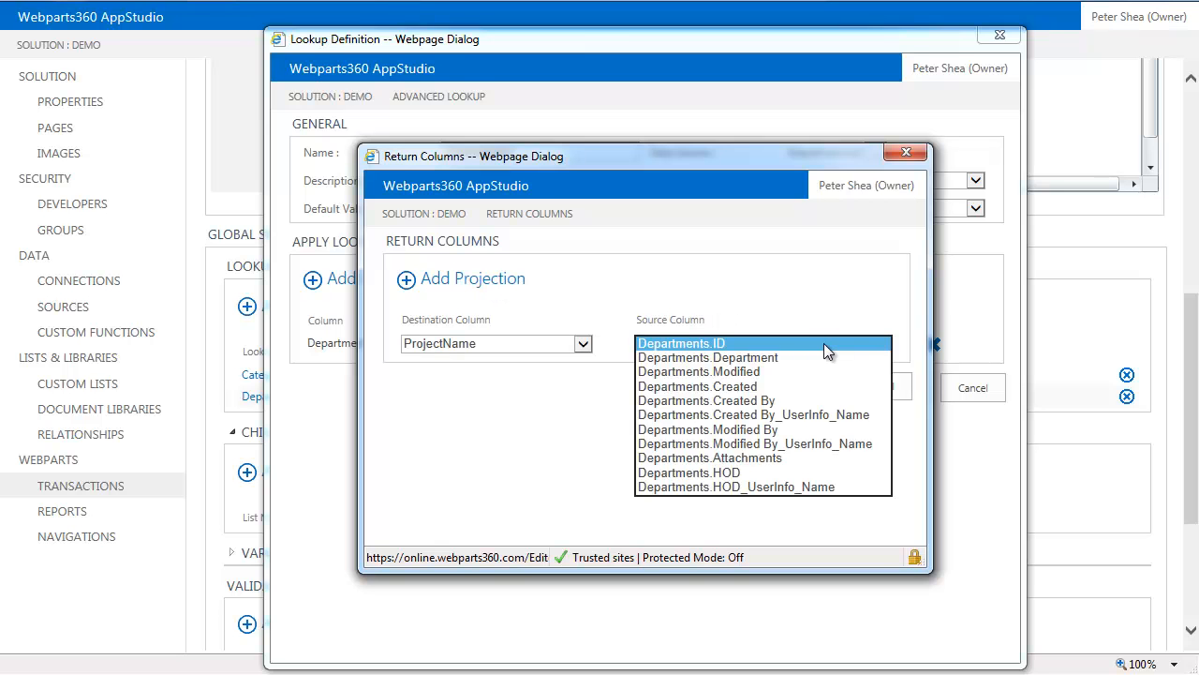
pyautogui.click(725, 473)
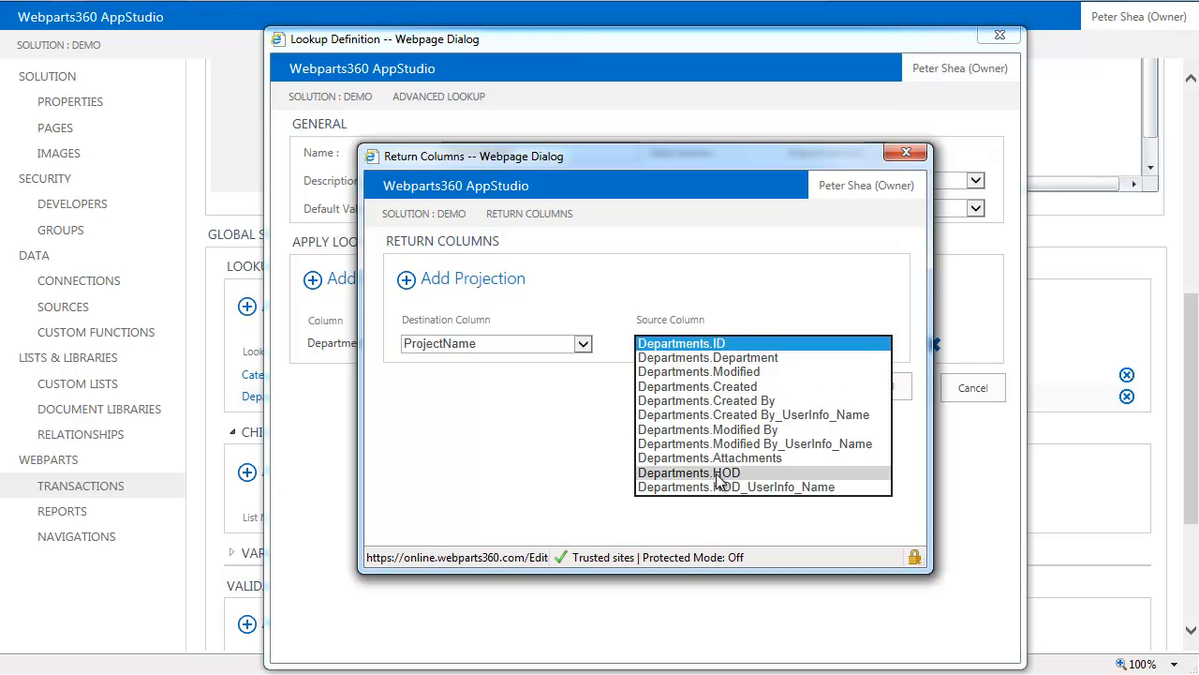
pyautogui.click(585, 347)
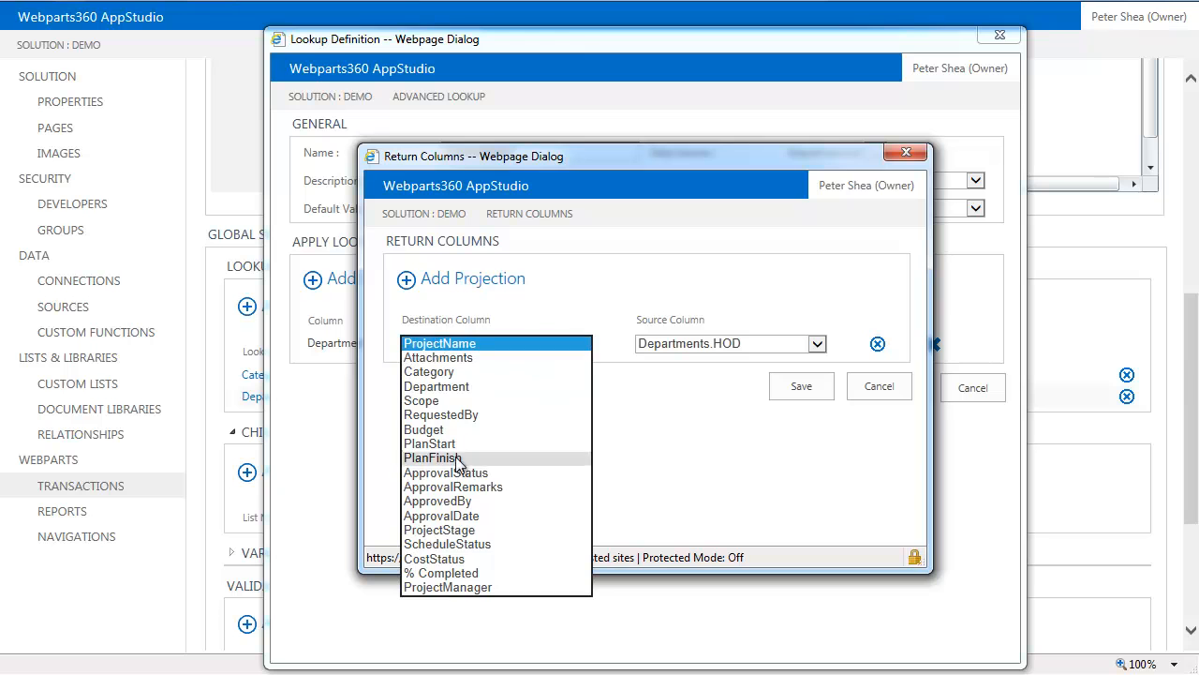
pyautogui.click(474, 502)
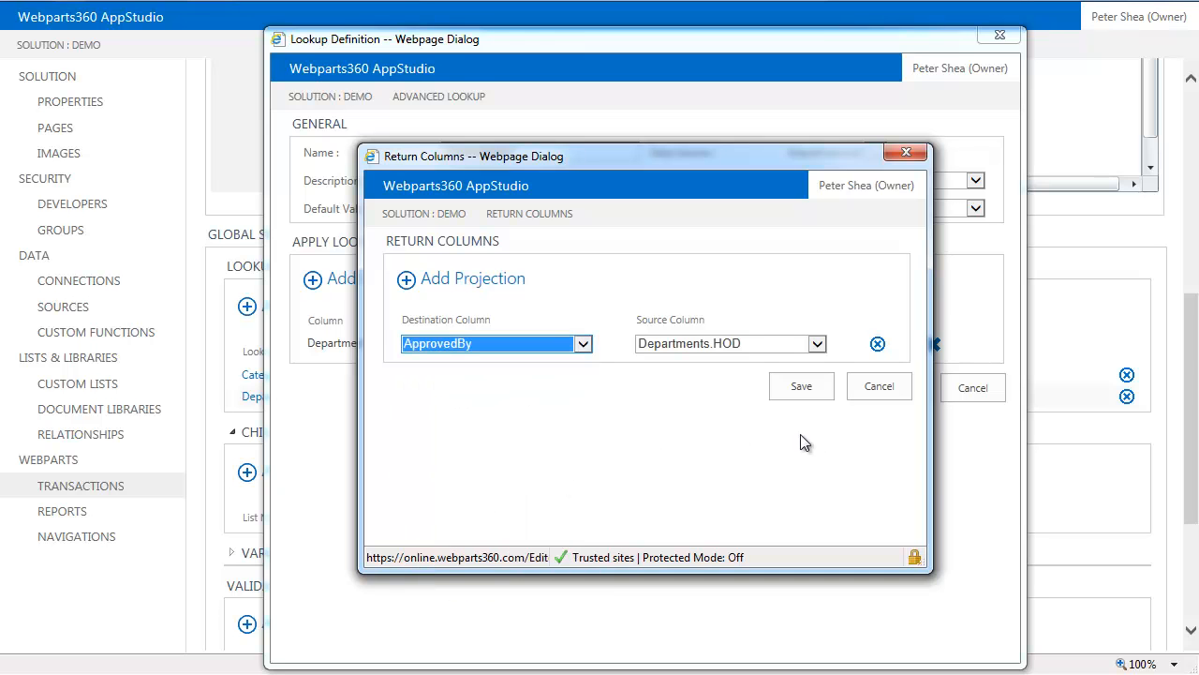
pyautogui.click(803, 387)
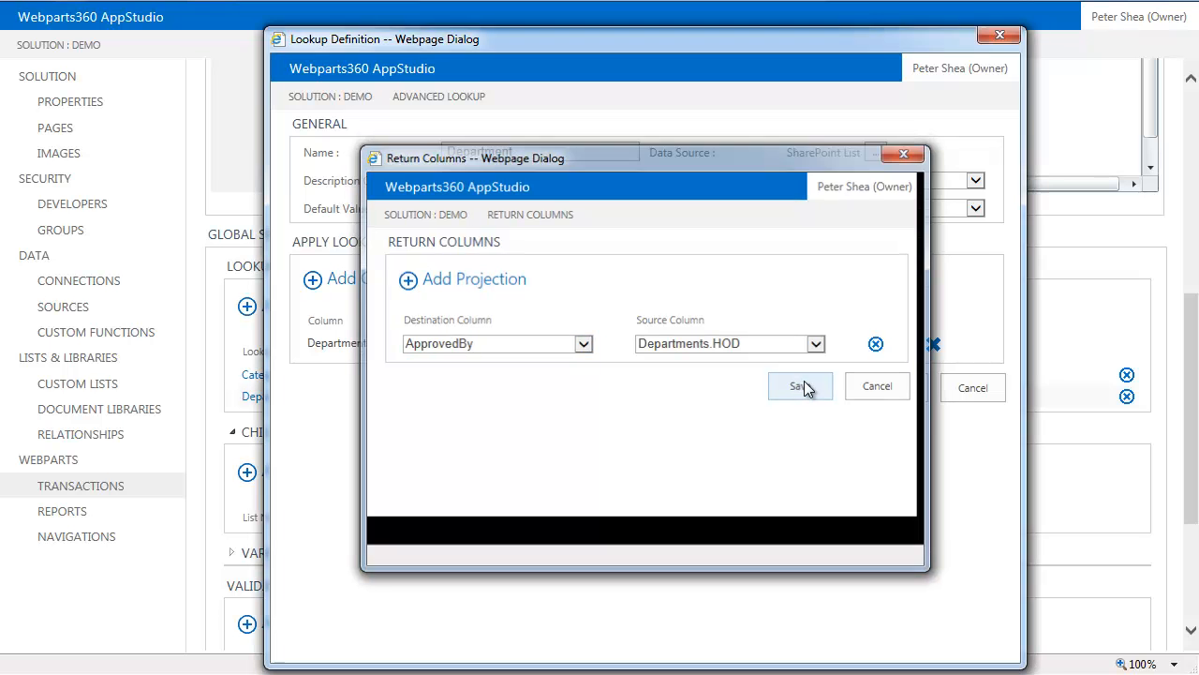
pyautogui.click(880, 388)
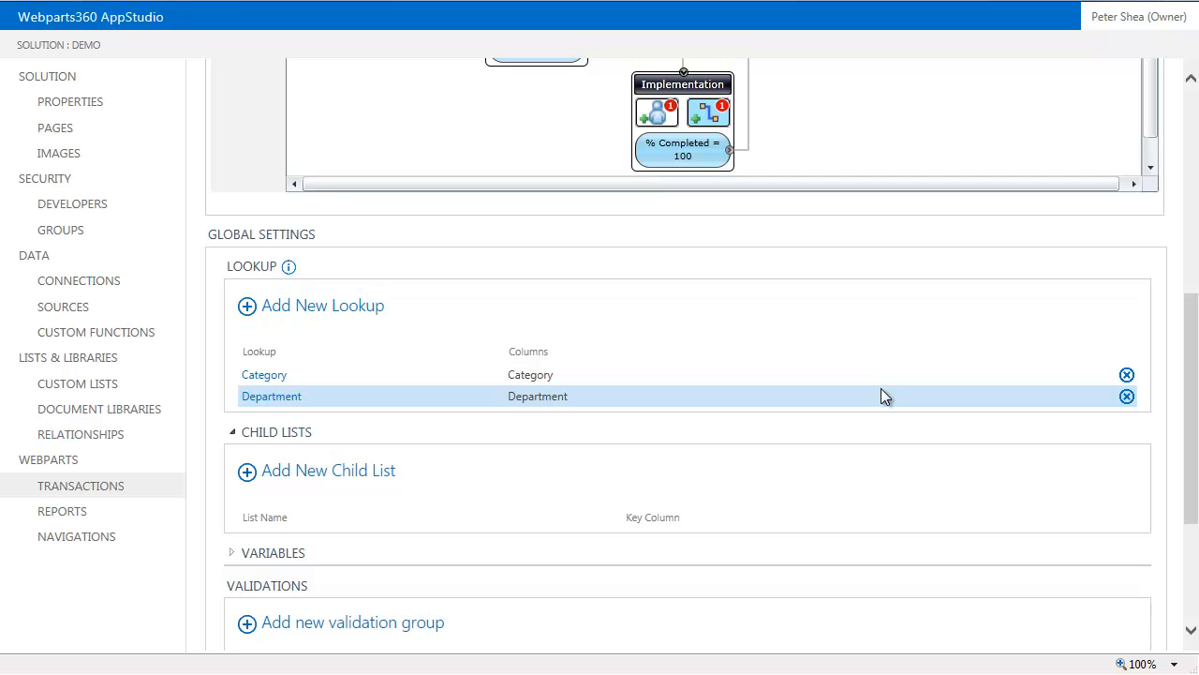
# Open the definition of New Form 1 for the Submit stage's [me] role and move its window aside.
pyautogui.scroll(5, 734, 437)
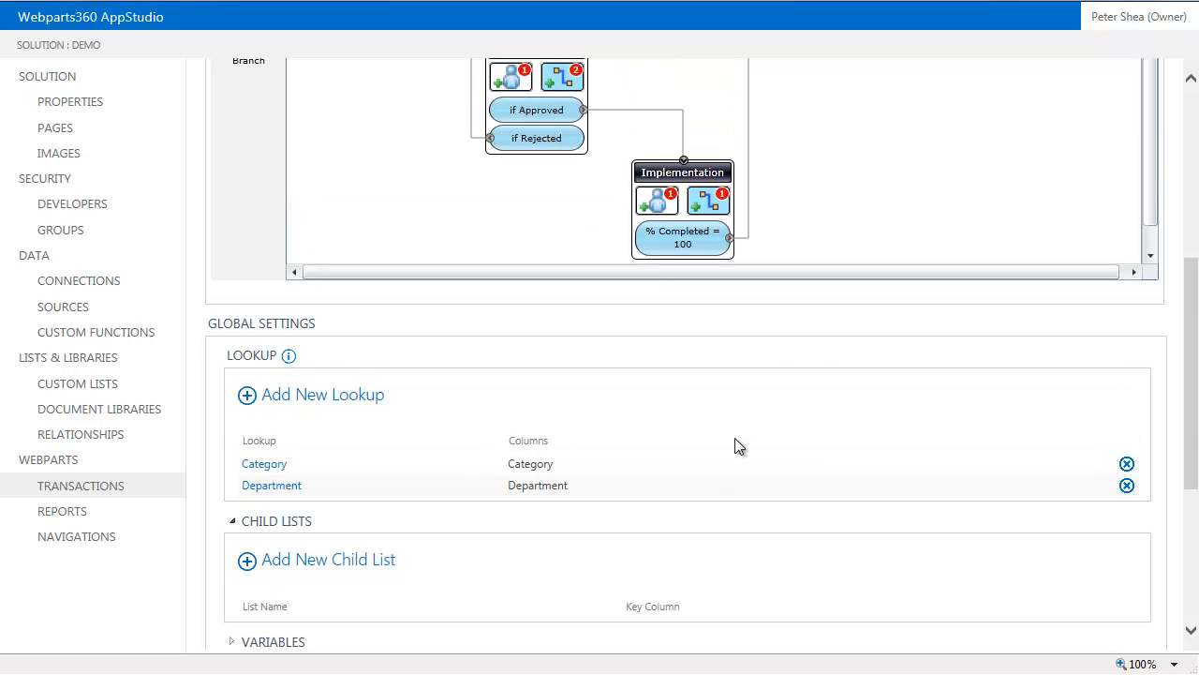
pyautogui.scroll(-2, 735, 437)
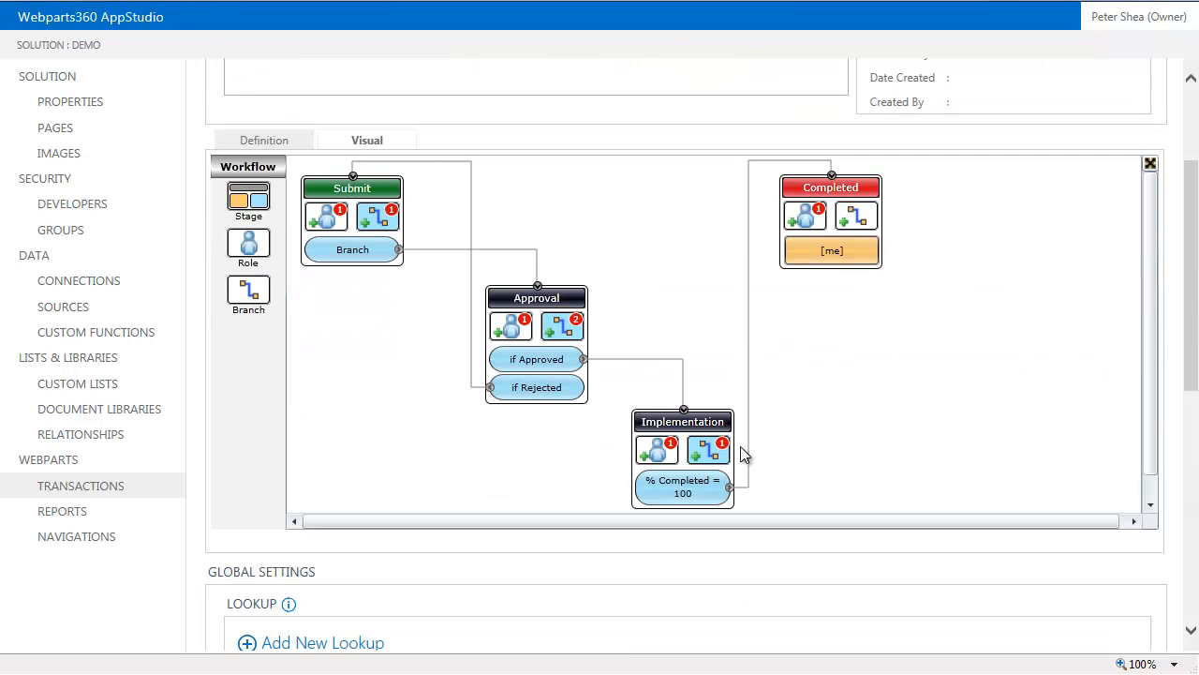
pyautogui.click(326, 217)
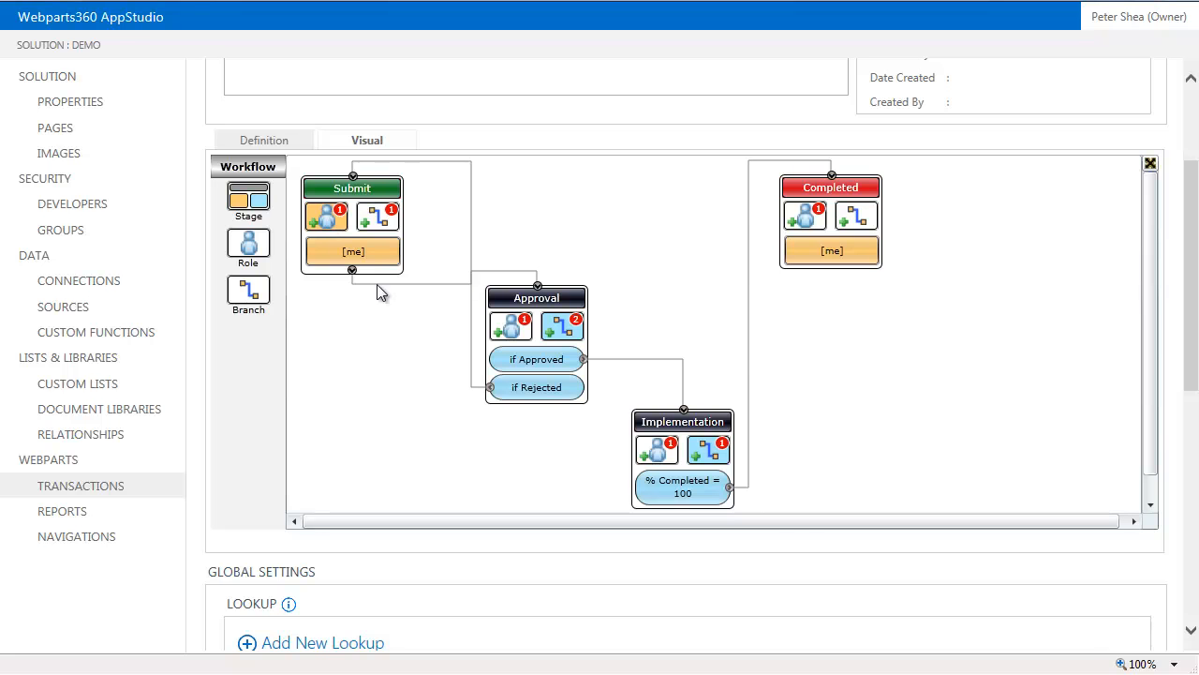
pyautogui.click(375, 246)
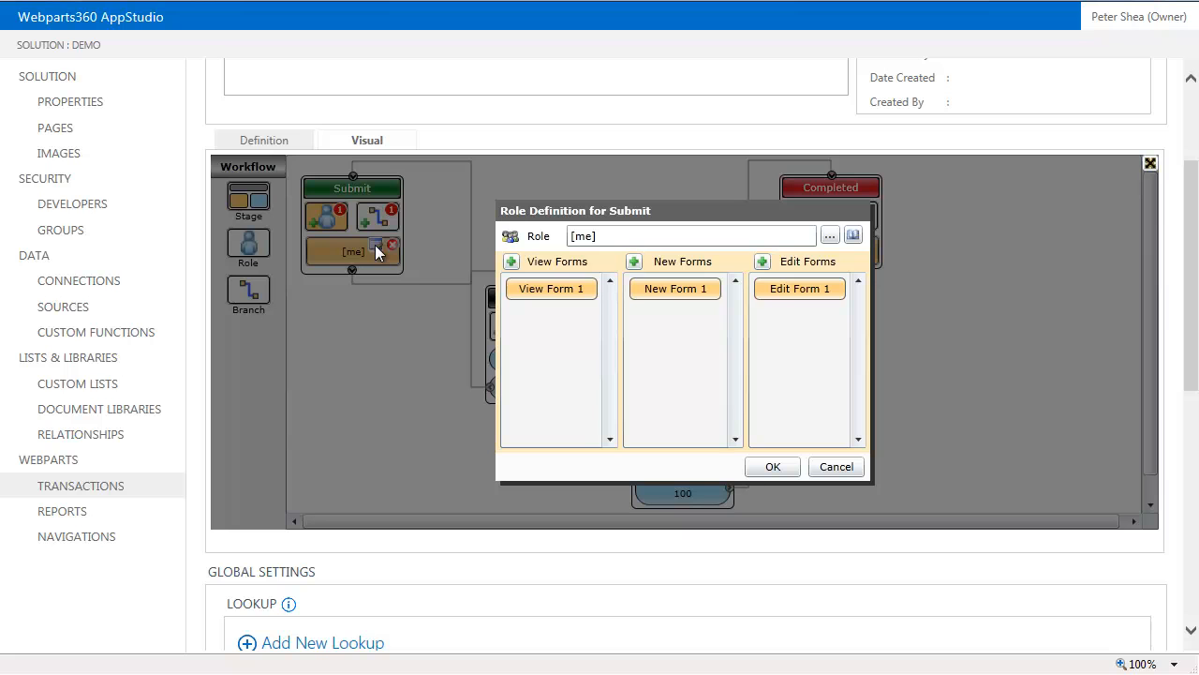
pyautogui.moveTo(709, 302)
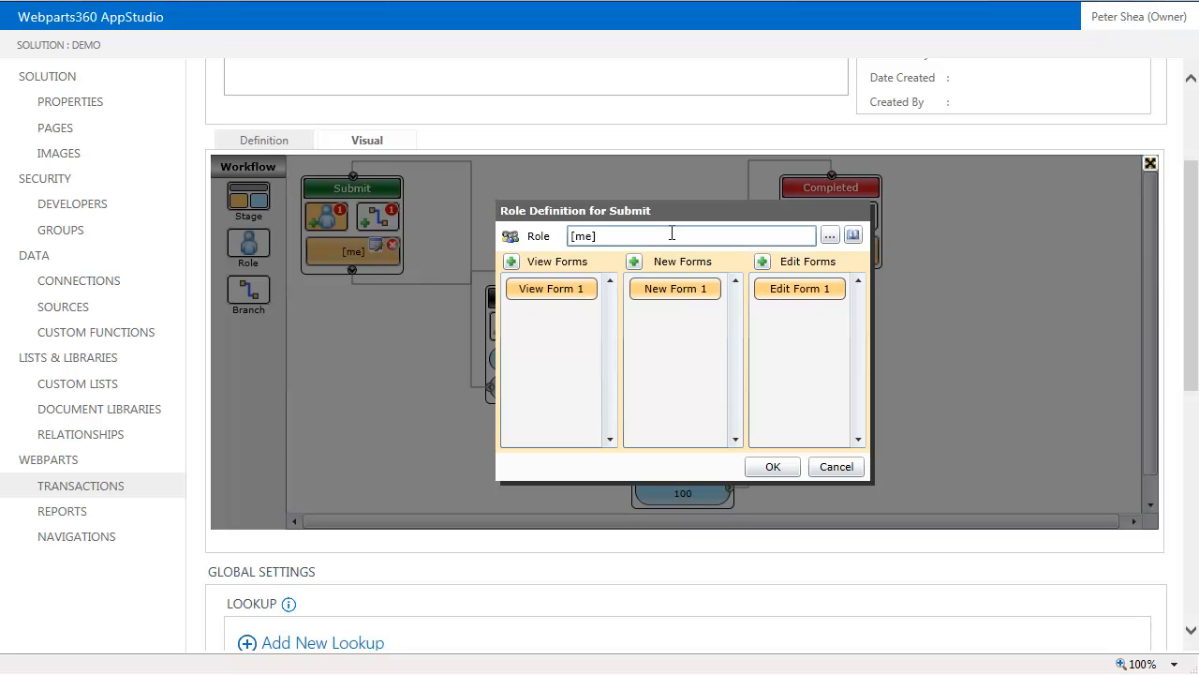
pyautogui.click(697, 285)
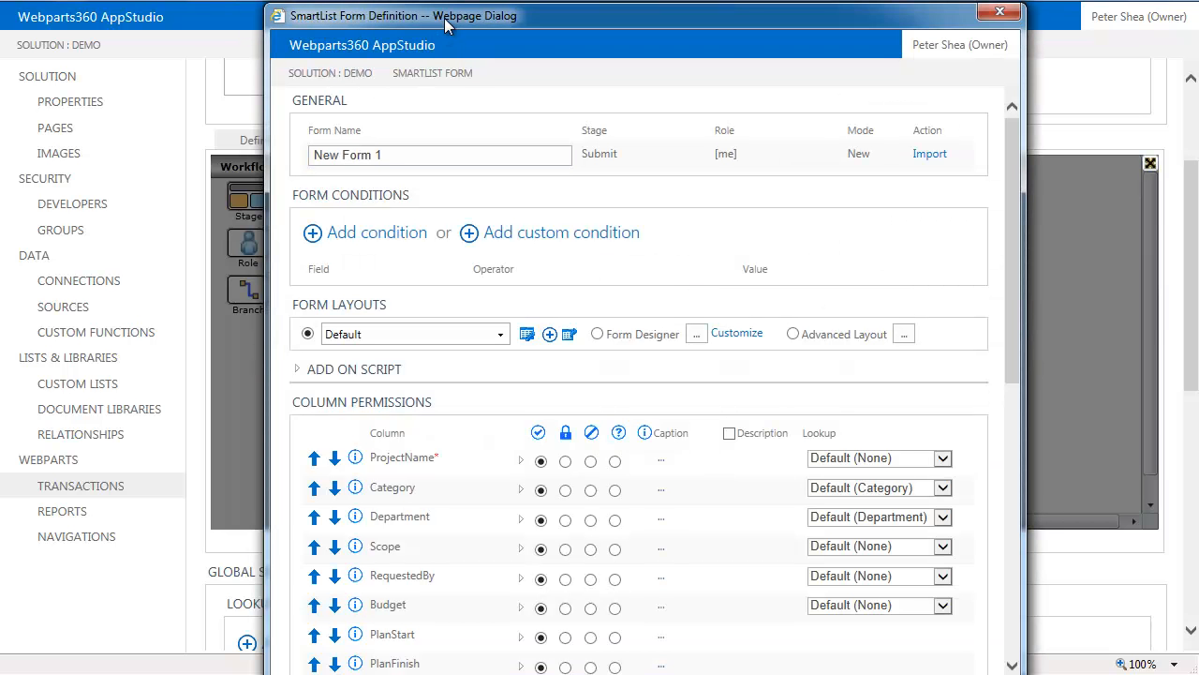
pyautogui.moveTo(446, 26); pyautogui.dragTo(249, 16)
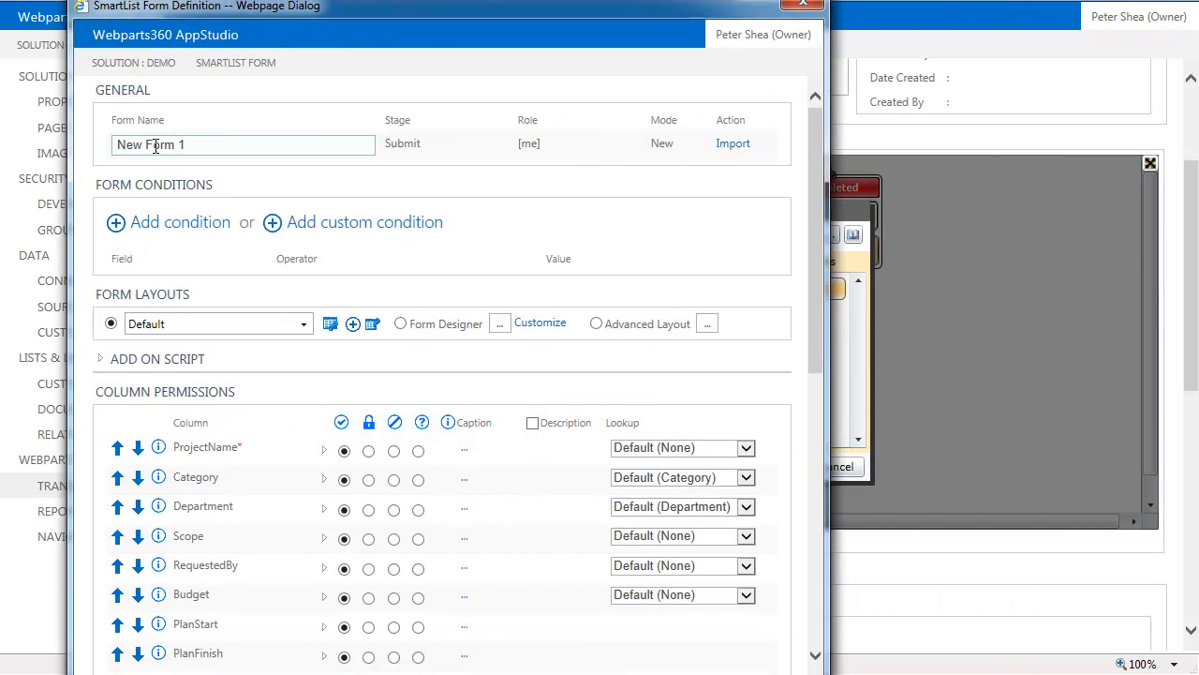
# Rename the form as New Project and give the ProjectName column the caption "Project Name".
pyautogui.moveTo(146, 146); pyautogui.dragTo(251, 140)
pyautogui.write('Project')
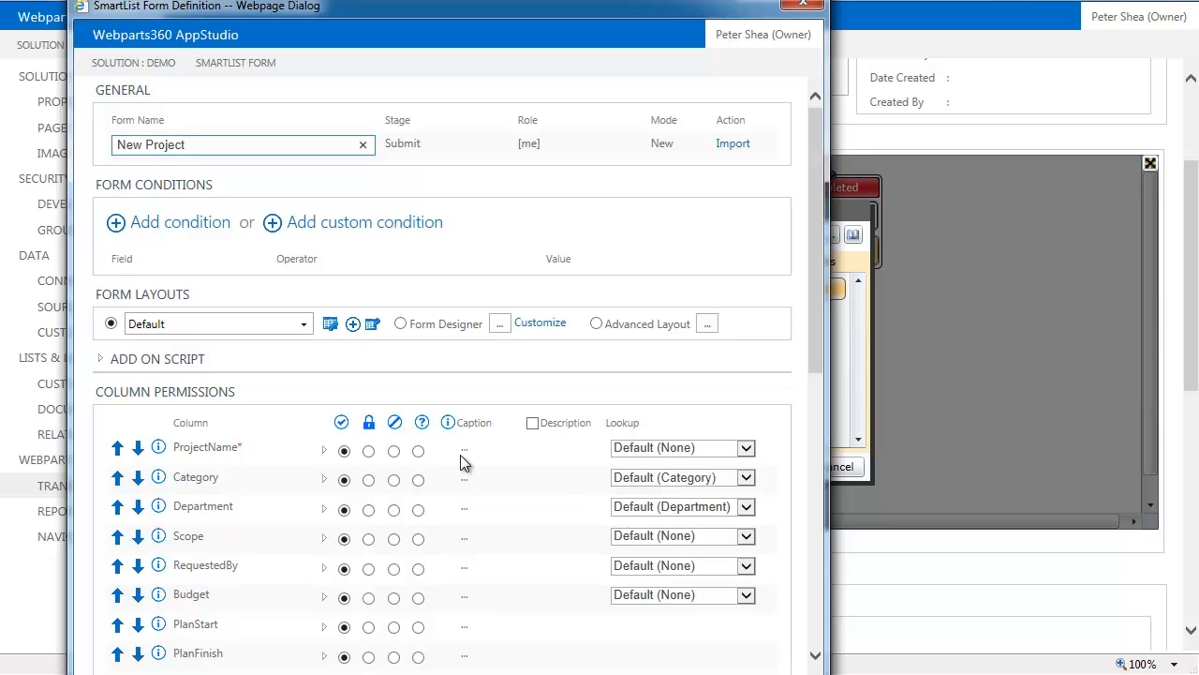
pyautogui.scroll(-3, 420, 348)
pyautogui.click(463, 270)
pyautogui.write('Pr')
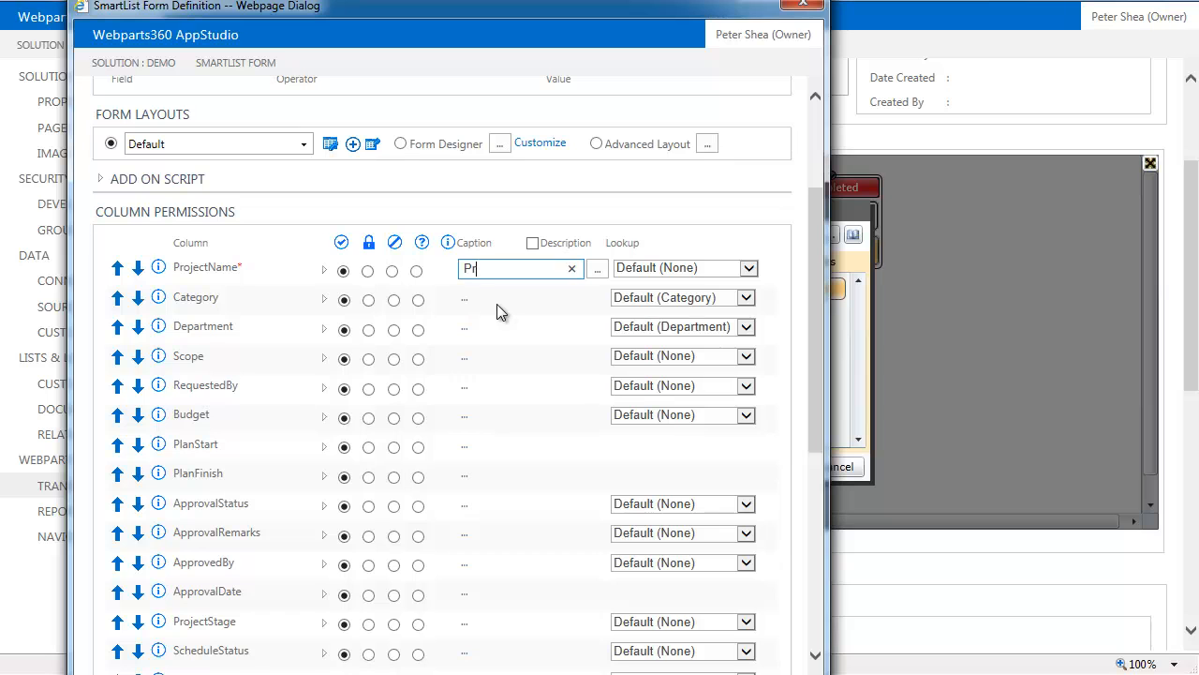
pyautogui.write('oject Name')
# Make the Category and Department columns required in the New Project form.
pyautogui.click(324, 300)
pyautogui.click(648, 349)
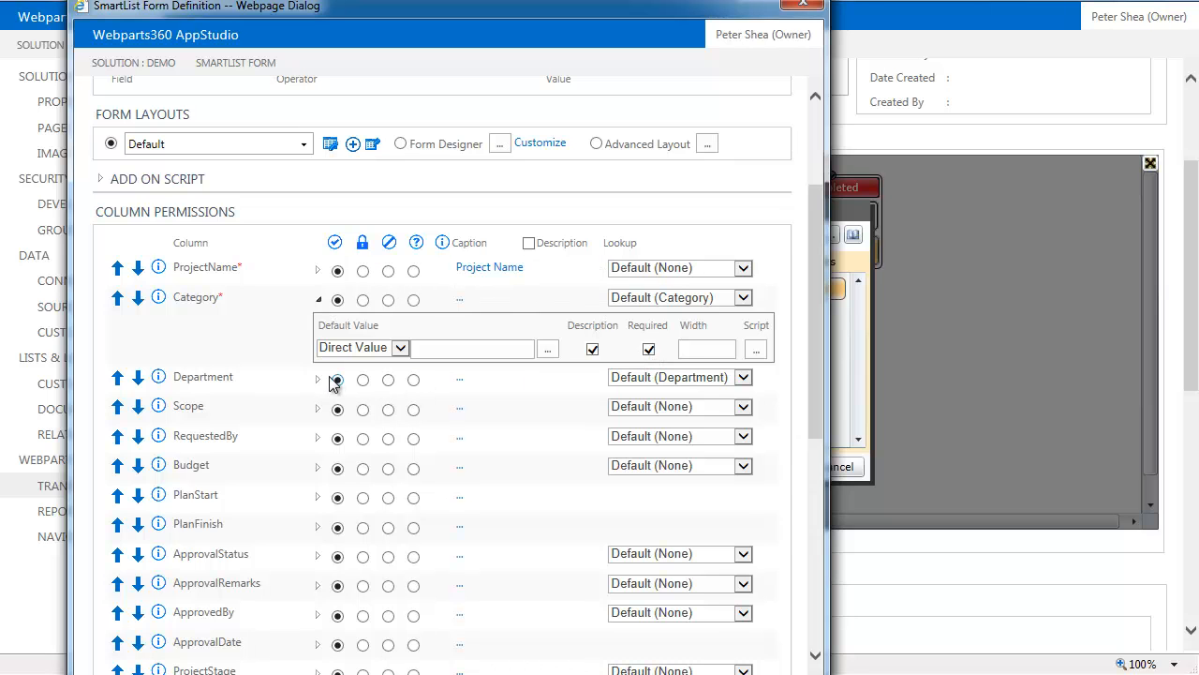
pyautogui.click(316, 380)
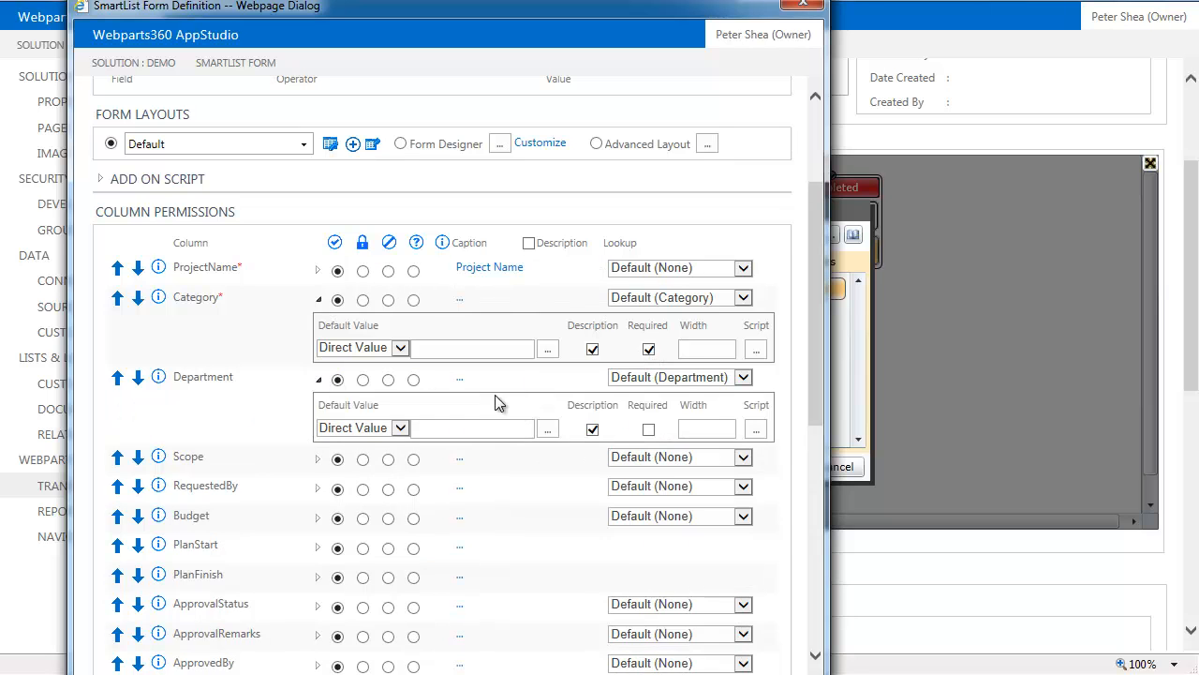
pyautogui.click(648, 429)
# Make the RequestedBy column read-only with the direct default value [me].
pyautogui.scroll(-4, 507, 498)
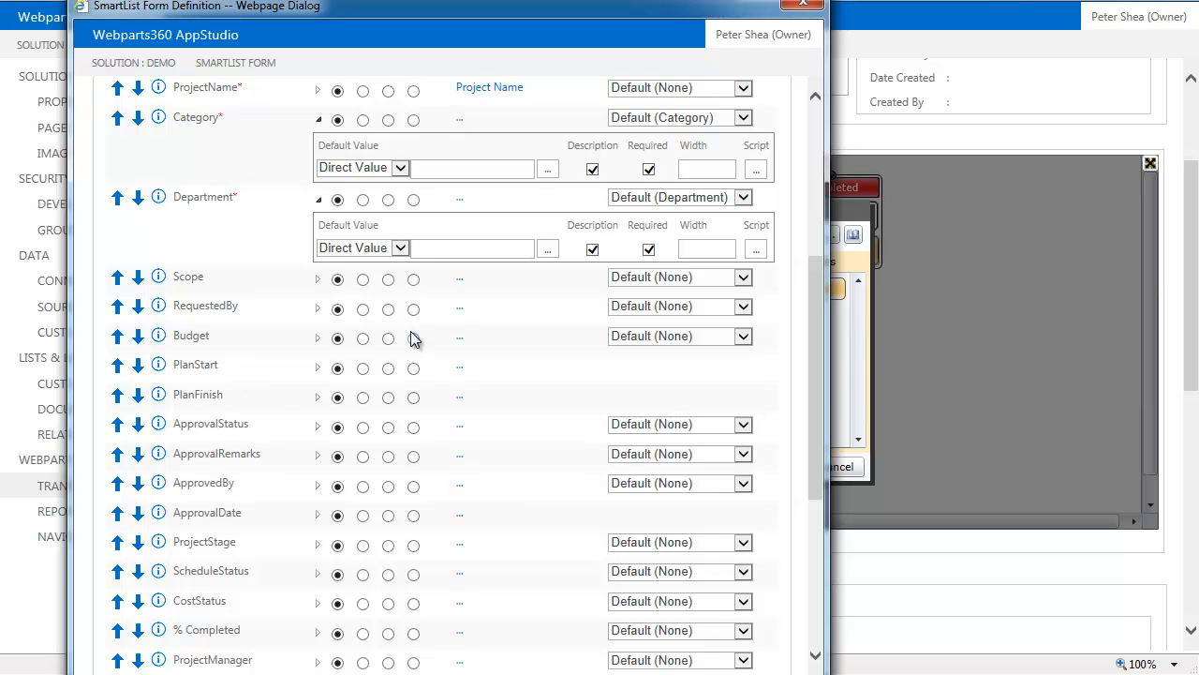
pyautogui.click(364, 310)
pyautogui.click(319, 310)
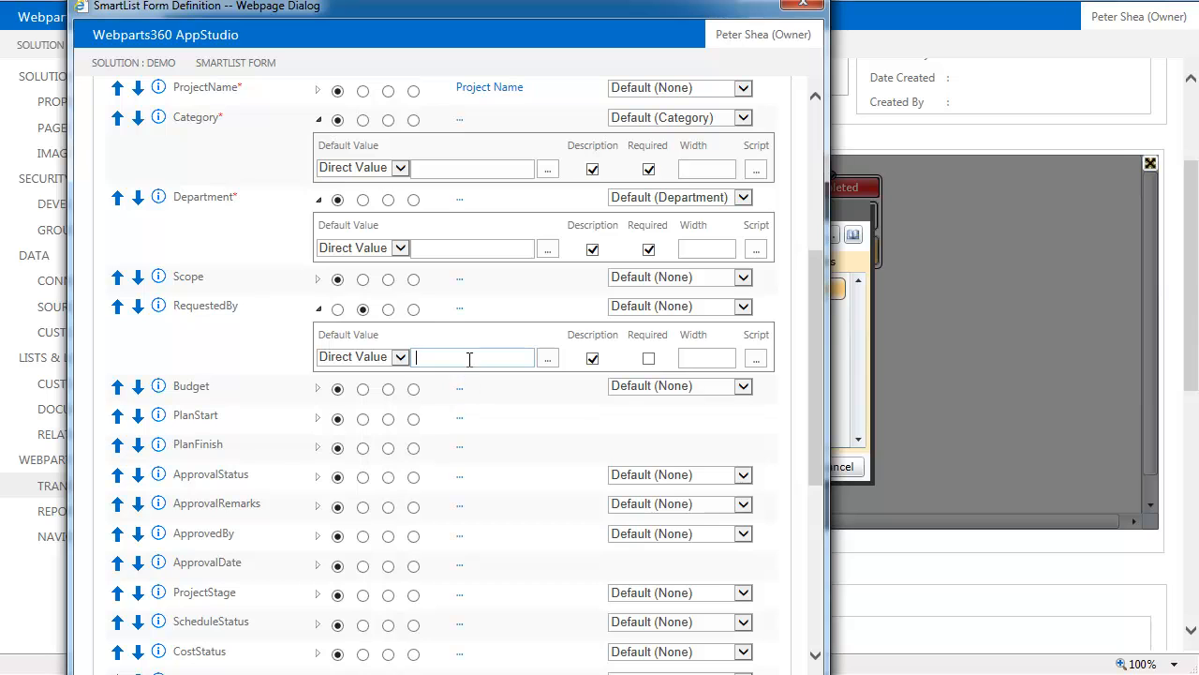
pyautogui.click(469, 359)
pyautogui.write('[me]')
# Caption the PlanStart column "Planned Start" and the PlanFinish column "Planned Finish".
pyautogui.scroll(-2, 456, 447)
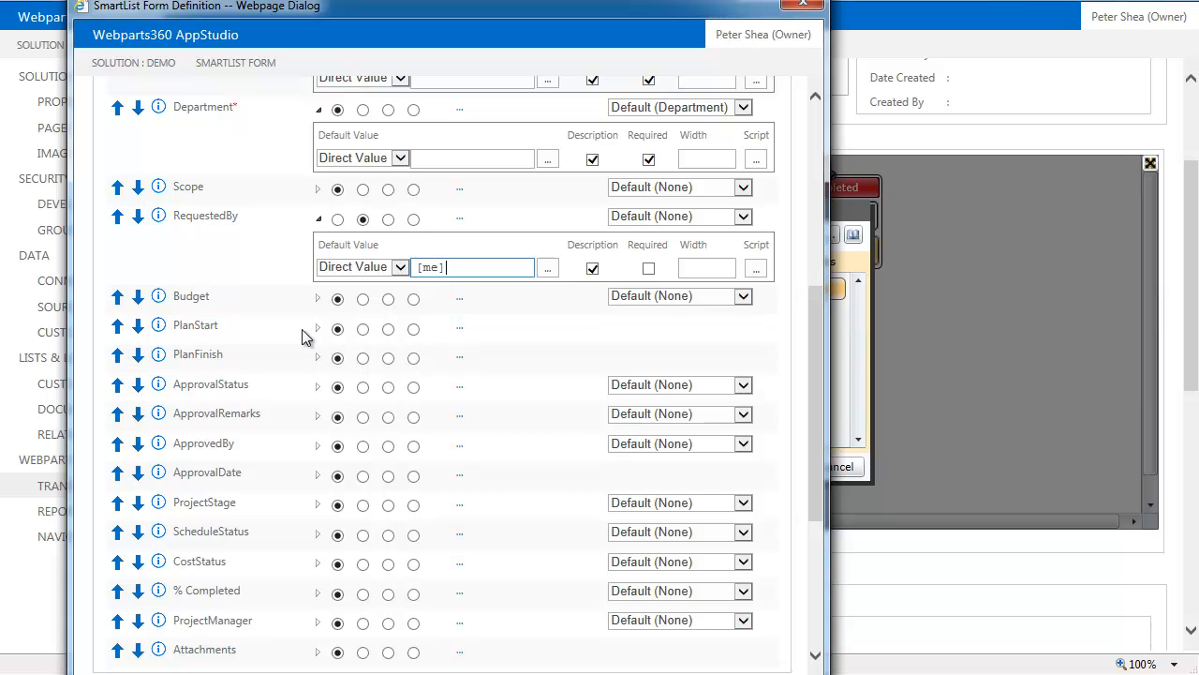
pyautogui.click(460, 330)
pyautogui.write('Planned Start')
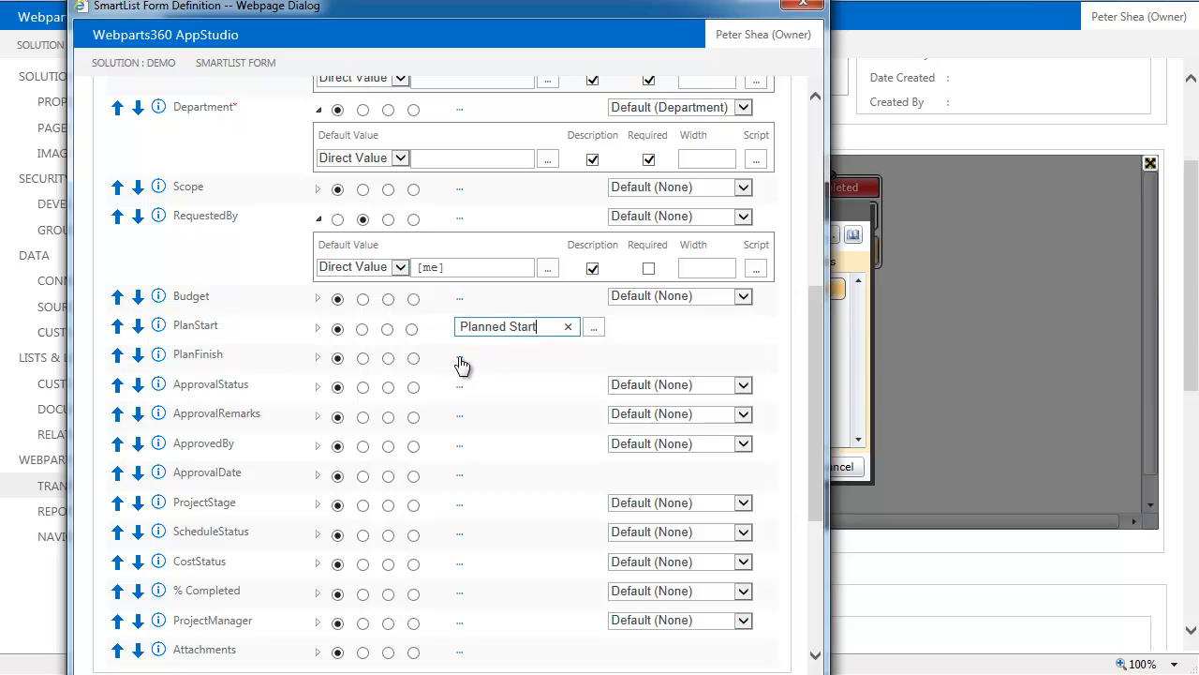
pyautogui.click(459, 360)
pyautogui.write('Pla')
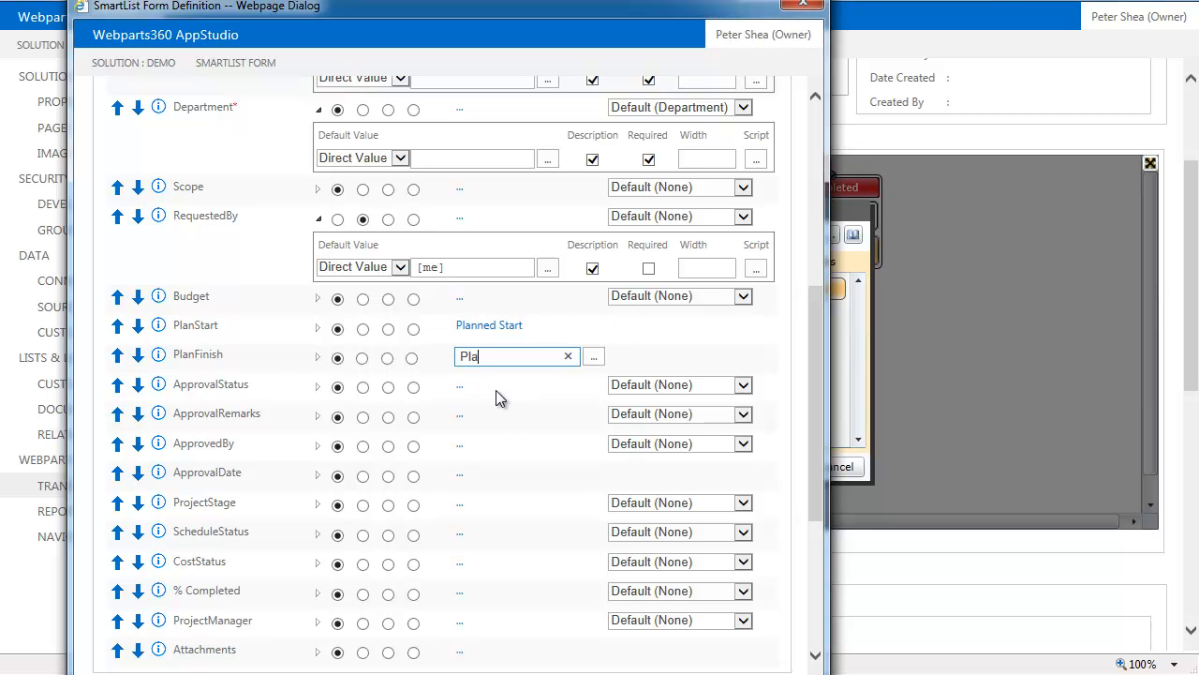
pyautogui.write('nned Finish')
pyautogui.click(522, 456)
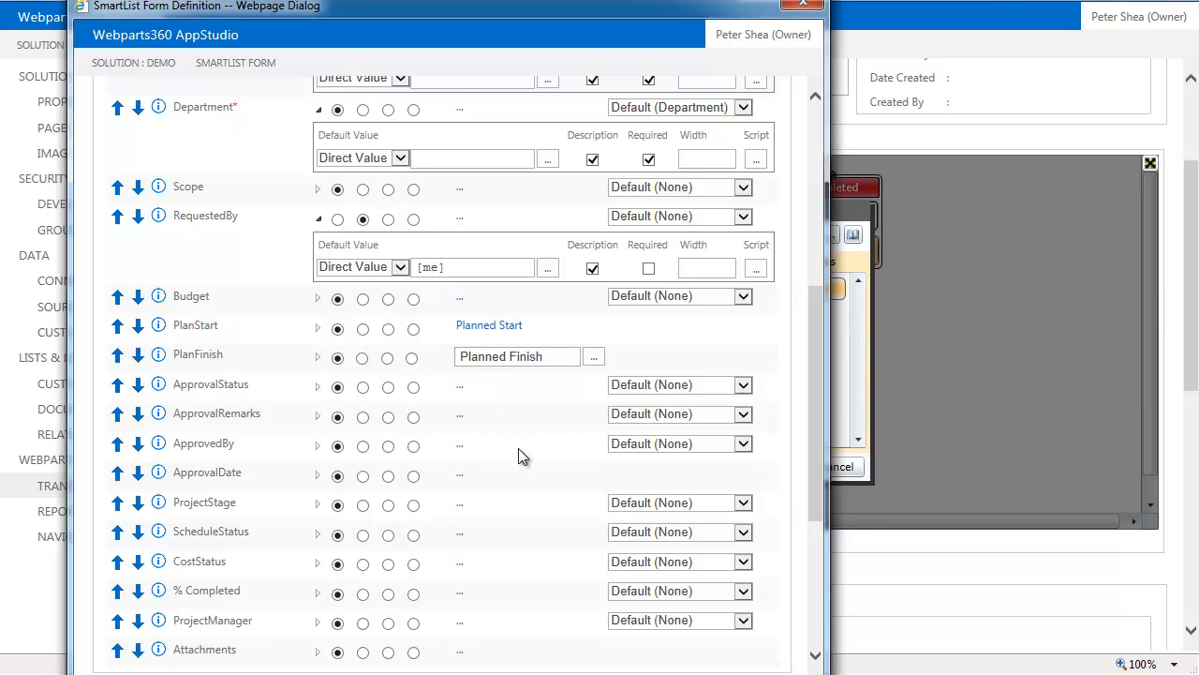
# Hide ApprovalStatus and ApprovalRemarks, and make ApprovedBy a required, read-only column captioned "Approved By".
pyautogui.click(390, 387)
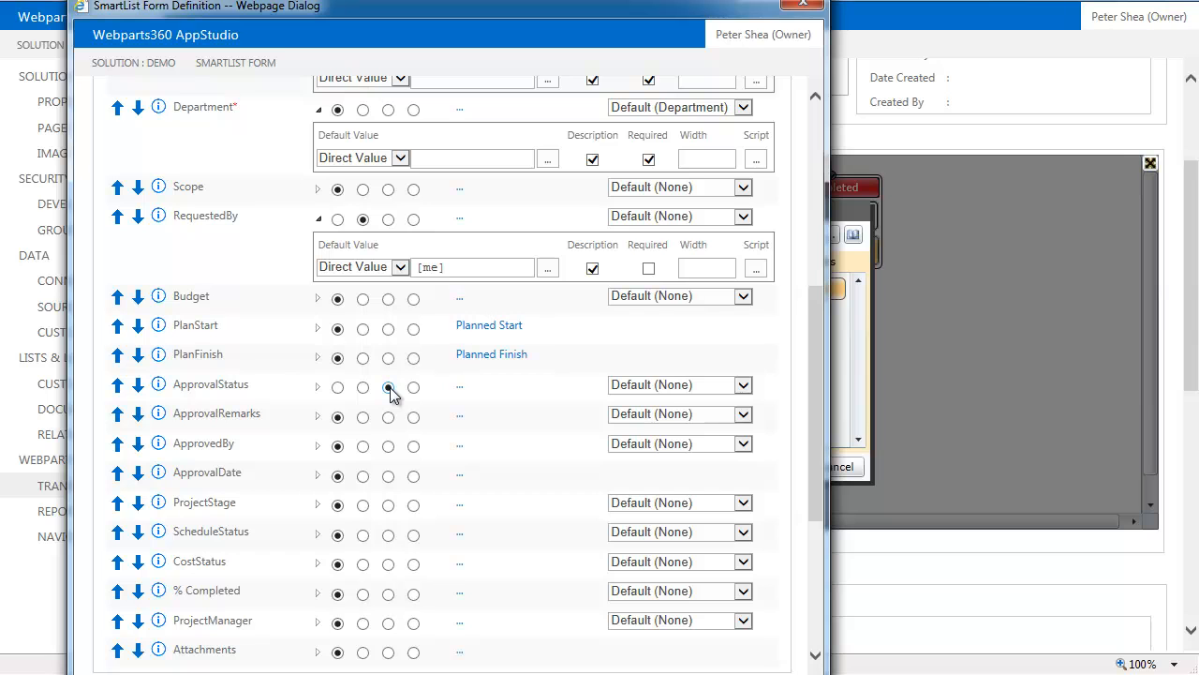
pyautogui.click(388, 418)
pyautogui.click(364, 452)
pyautogui.click(318, 447)
pyautogui.click(458, 447)
pyautogui.write('Appro')
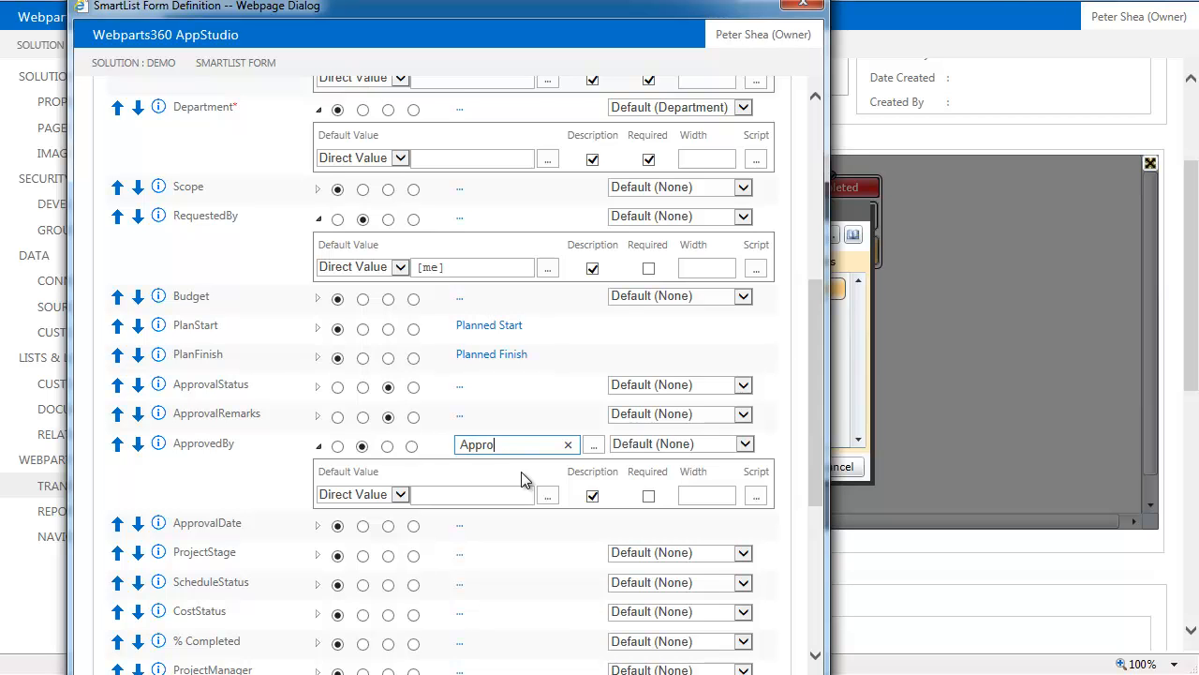
pyautogui.write('ved By')
pyautogui.click(648, 497)
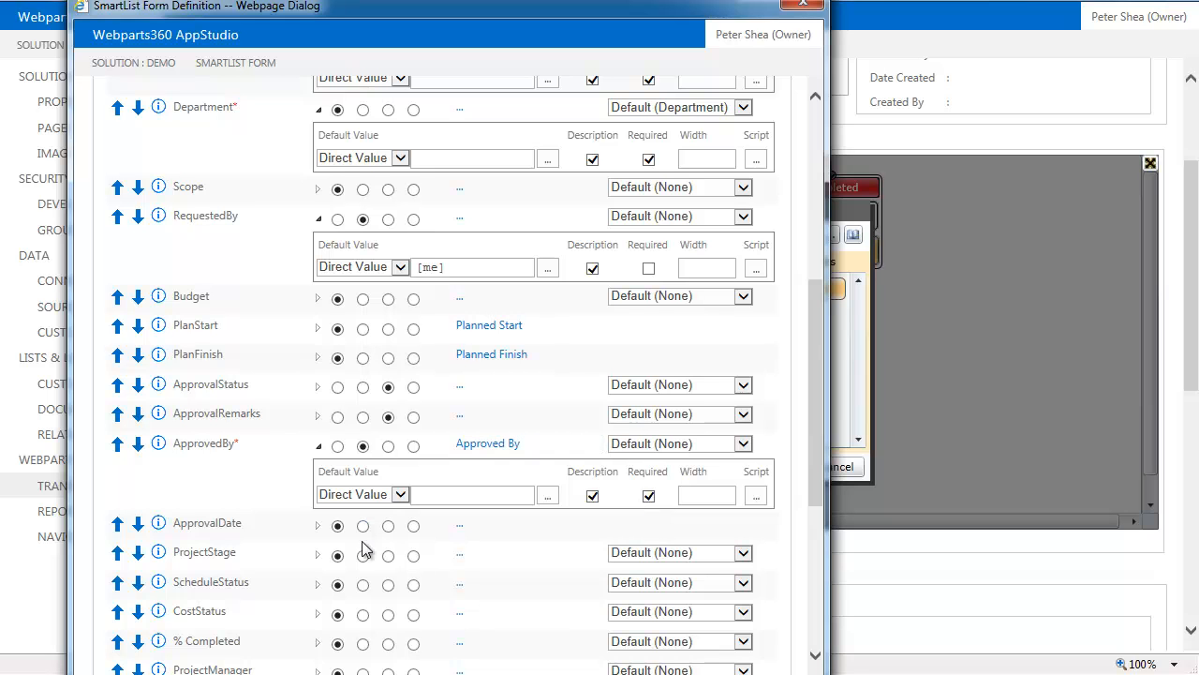
# Hide ApprovalDate, ProjectStage, ScheduleStatus, CostStatus, % Completed, ProjectManager and Attachments in the New Project form.
pyautogui.scroll(-2, 521, 535)
pyautogui.click(388, 346)
pyautogui.click(388, 376)
pyautogui.click(388, 405)
pyautogui.click(388, 435)
pyautogui.click(388, 464)
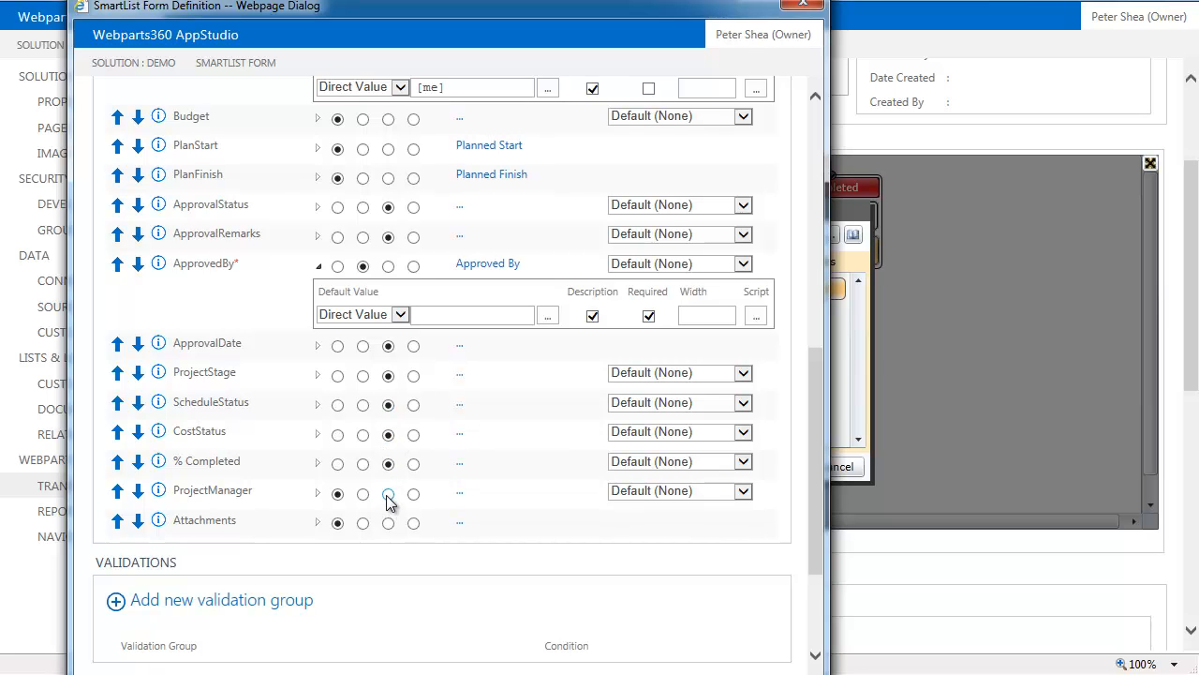
pyautogui.click(386, 526)
# Move the ApprovedBy column up the column order until it sits directly below Department.
pyautogui.scroll(4, 500, 529)
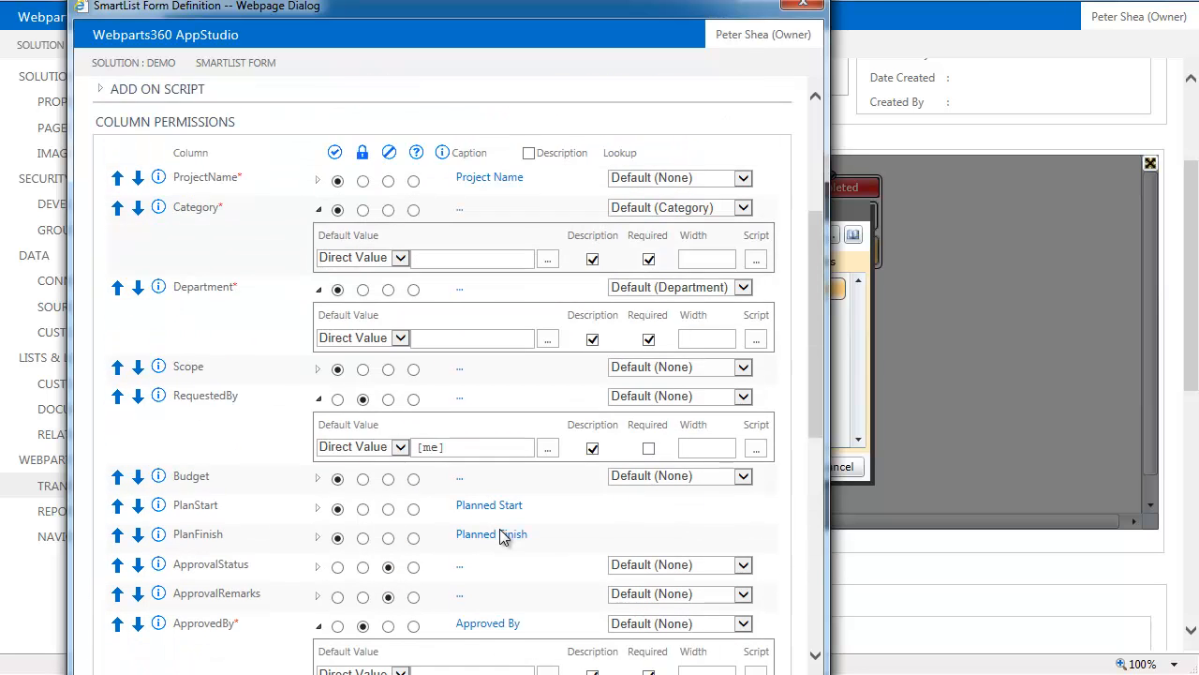
pyautogui.click(117, 624)
pyautogui.click(117, 594)
pyautogui.click(118, 565)
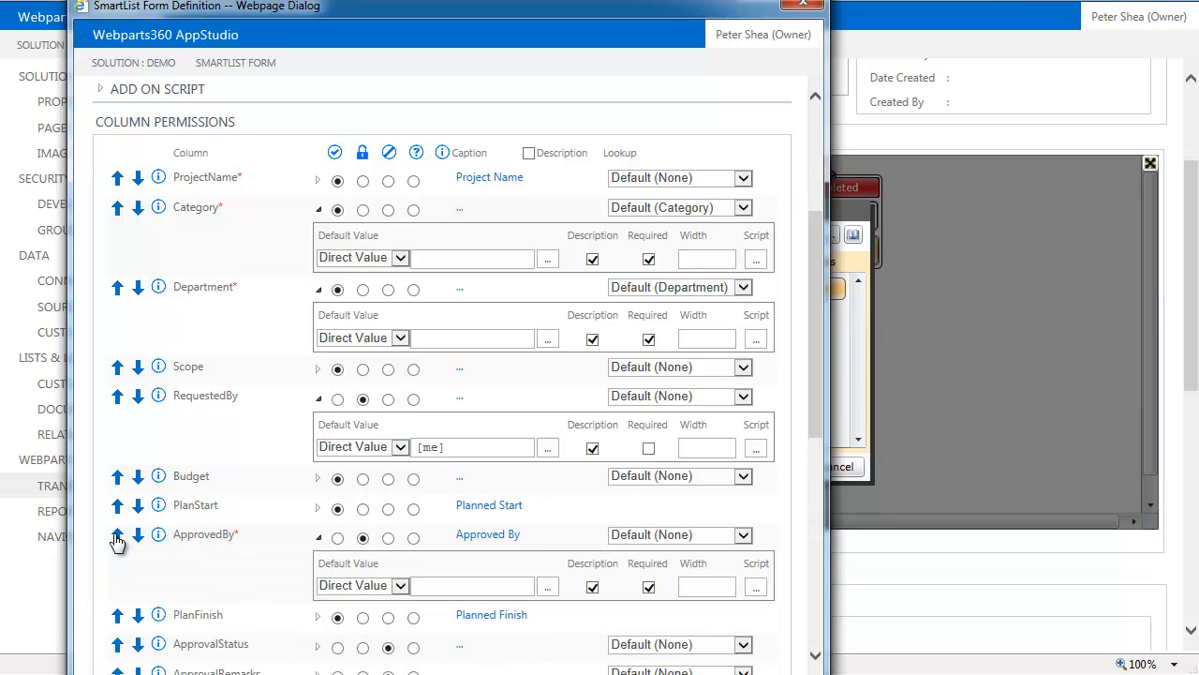
pyautogui.click(117, 535)
pyautogui.click(117, 505)
pyautogui.click(117, 476)
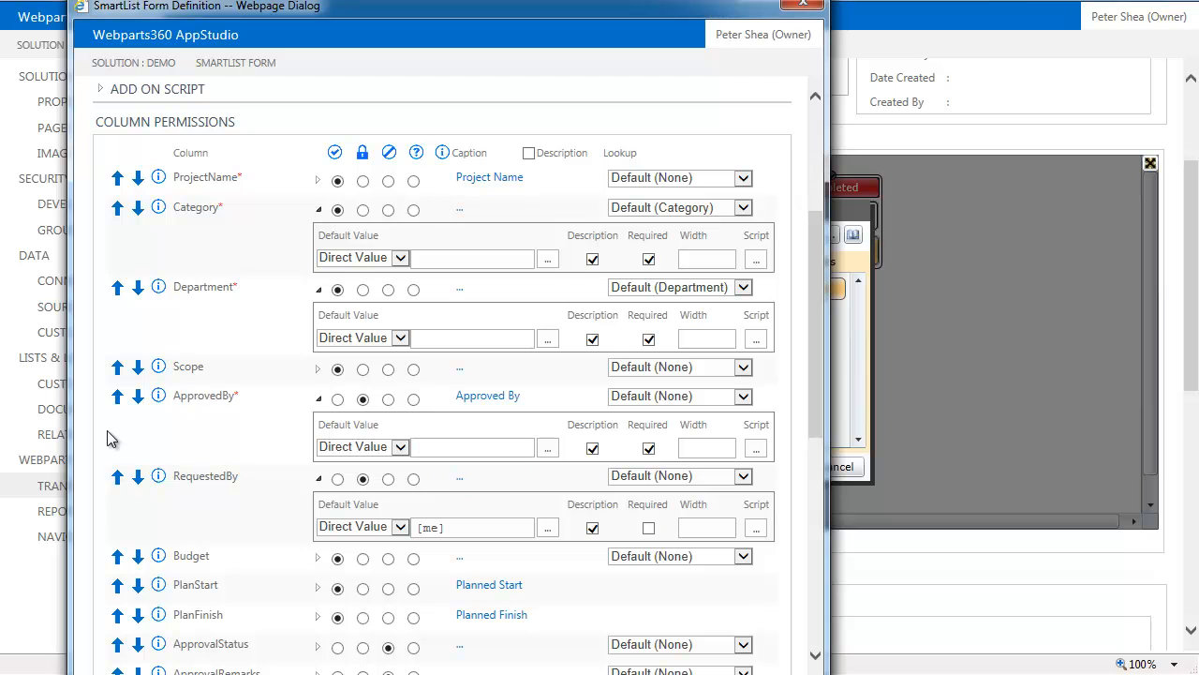
pyautogui.click(117, 396)
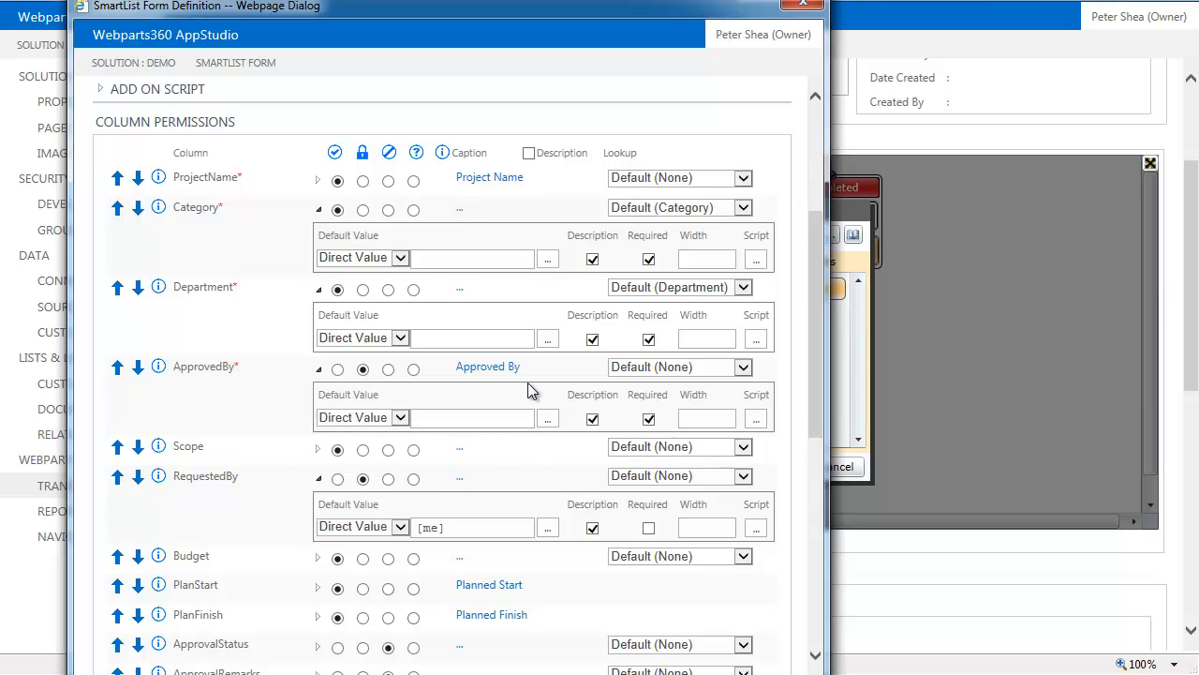
# Choose the Felt - Left Right template as the New Project form's layout.
pyautogui.scroll(2, 528, 382)
pyautogui.scroll(1, 528, 390)
pyautogui.click(287, 324)
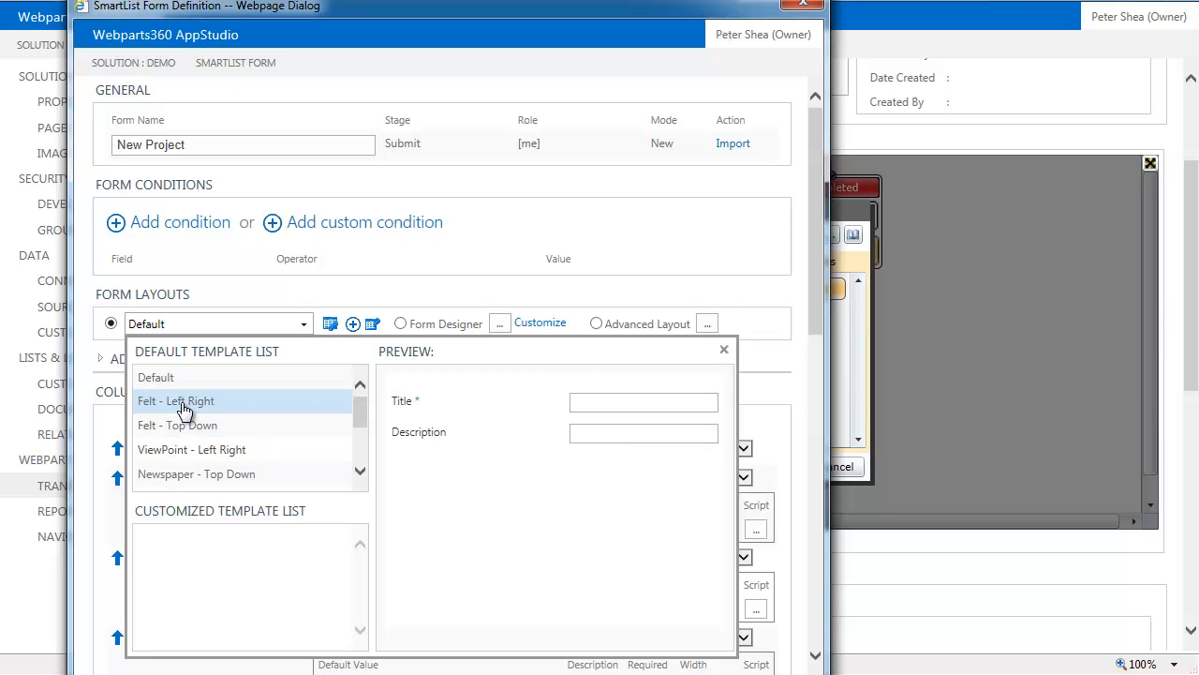
pyautogui.click(181, 401)
pyautogui.scroll(-10, 257, 400)
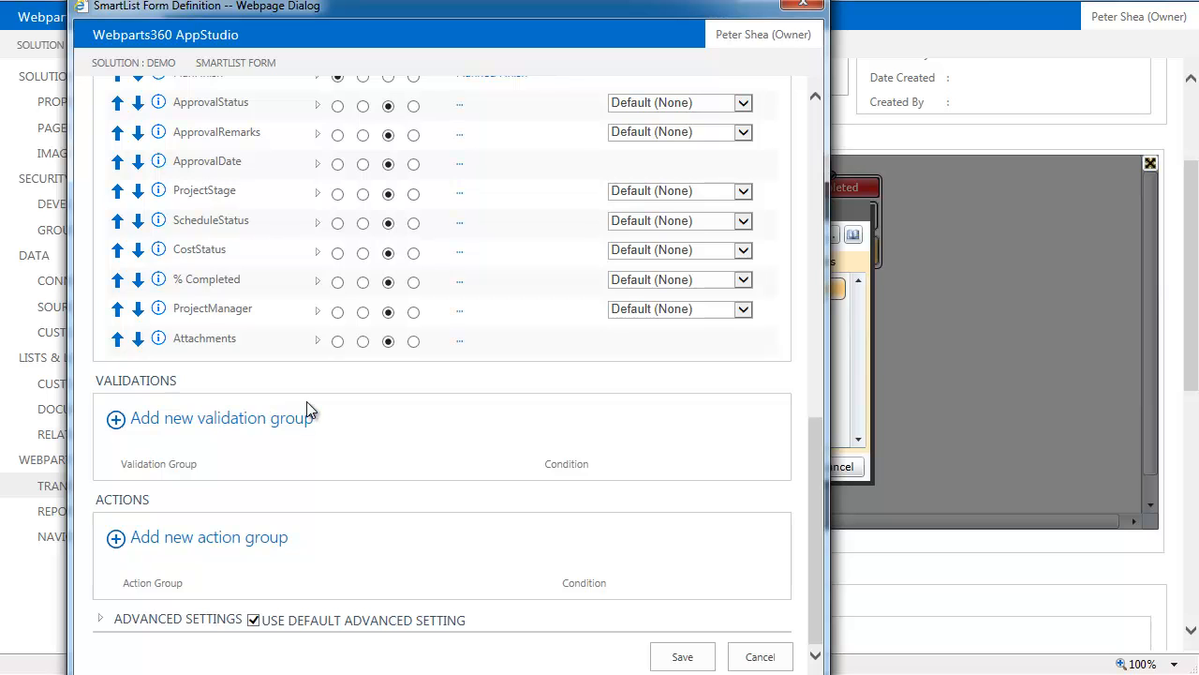
# Review and save the New Project form definition, and accept the Submit stage's role definition.
pyautogui.scroll(15, 308, 412)
pyautogui.scroll(-10, 306, 414)
pyautogui.scroll(10, 404, 532)
pyautogui.scroll(-10, 406, 538)
pyautogui.click(683, 656)
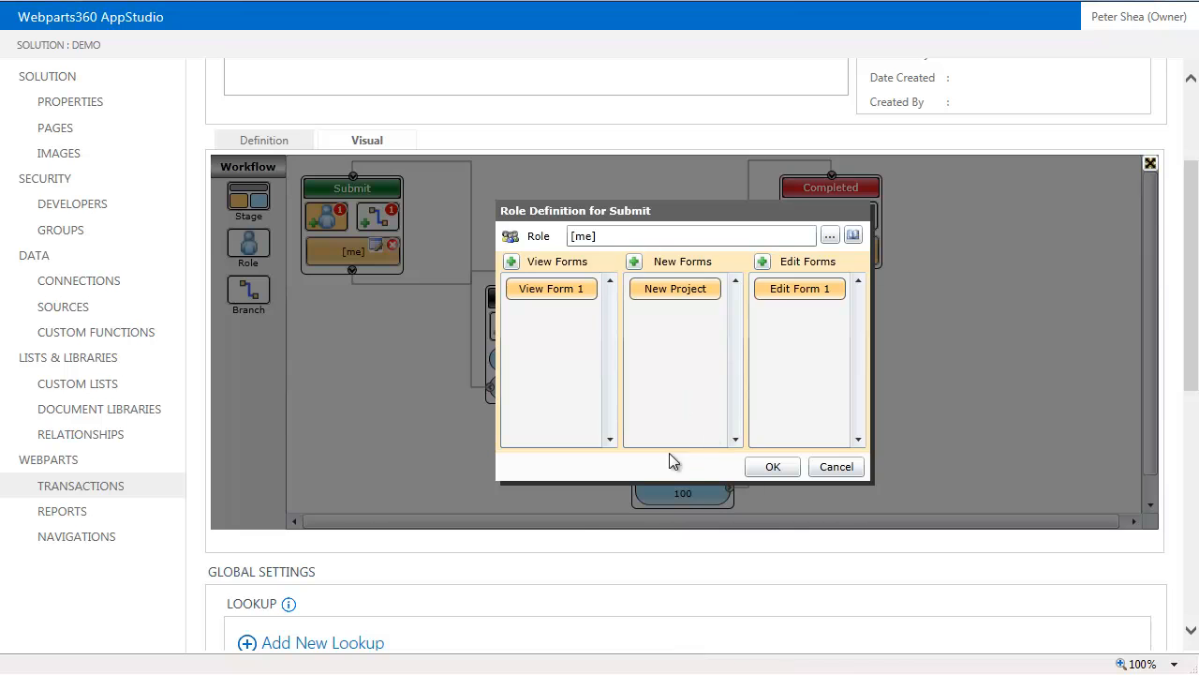
pyautogui.click(776, 466)
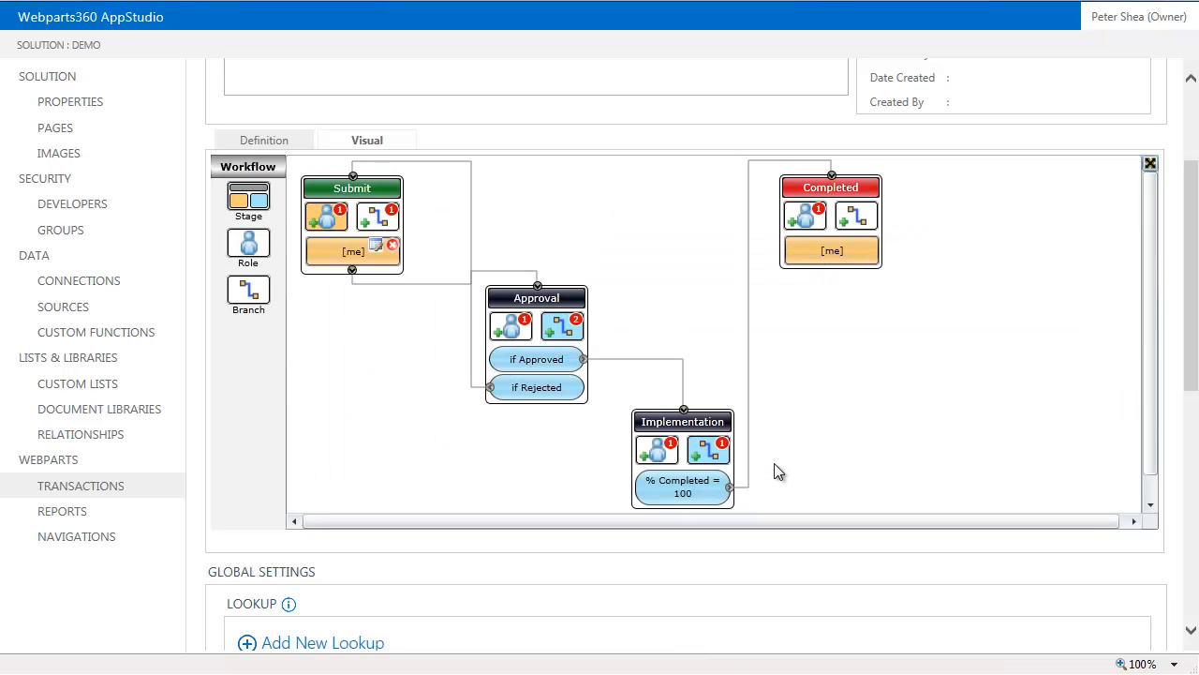
# Open the definition of Edit Form 1 for the Approval stage's [me] role and move its window aside.
pyautogui.click(511, 325)
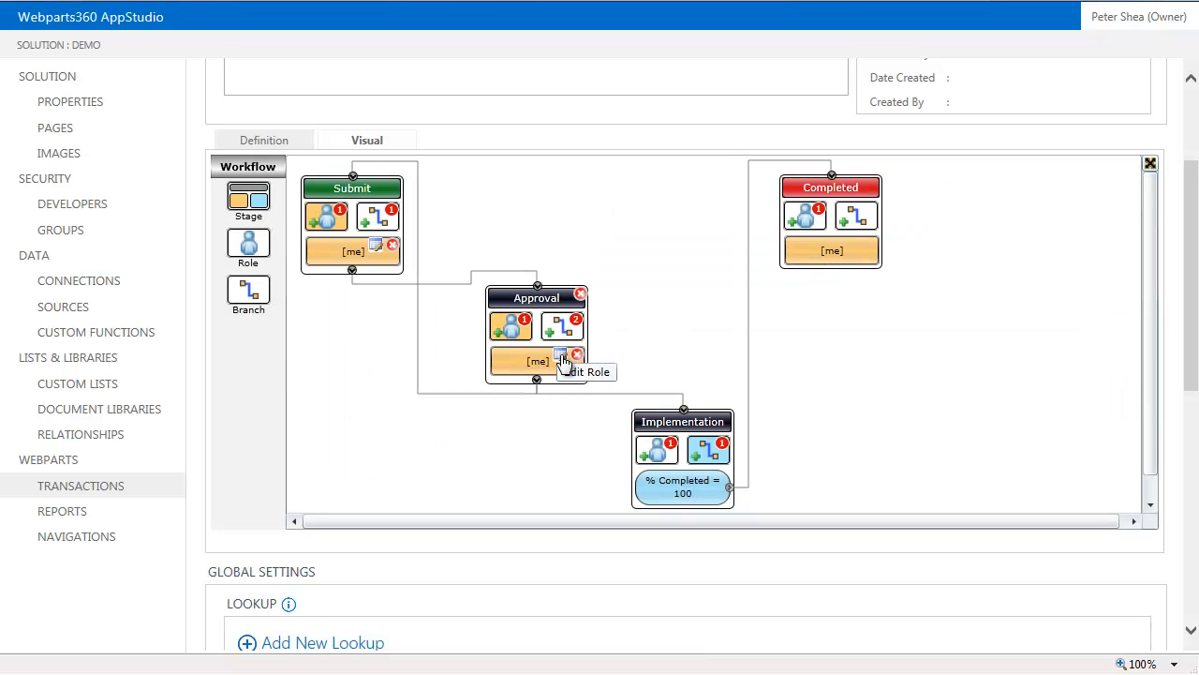
pyautogui.click(561, 357)
pyautogui.moveTo(831, 292)
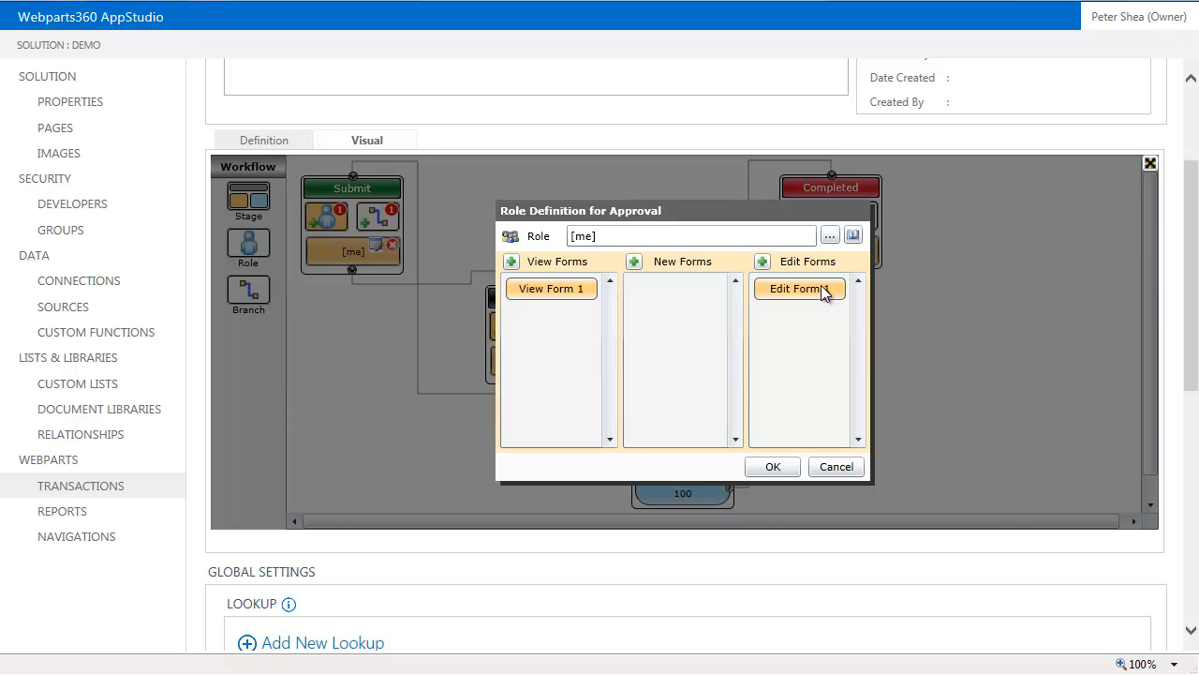
pyautogui.doubleClick(823, 291)
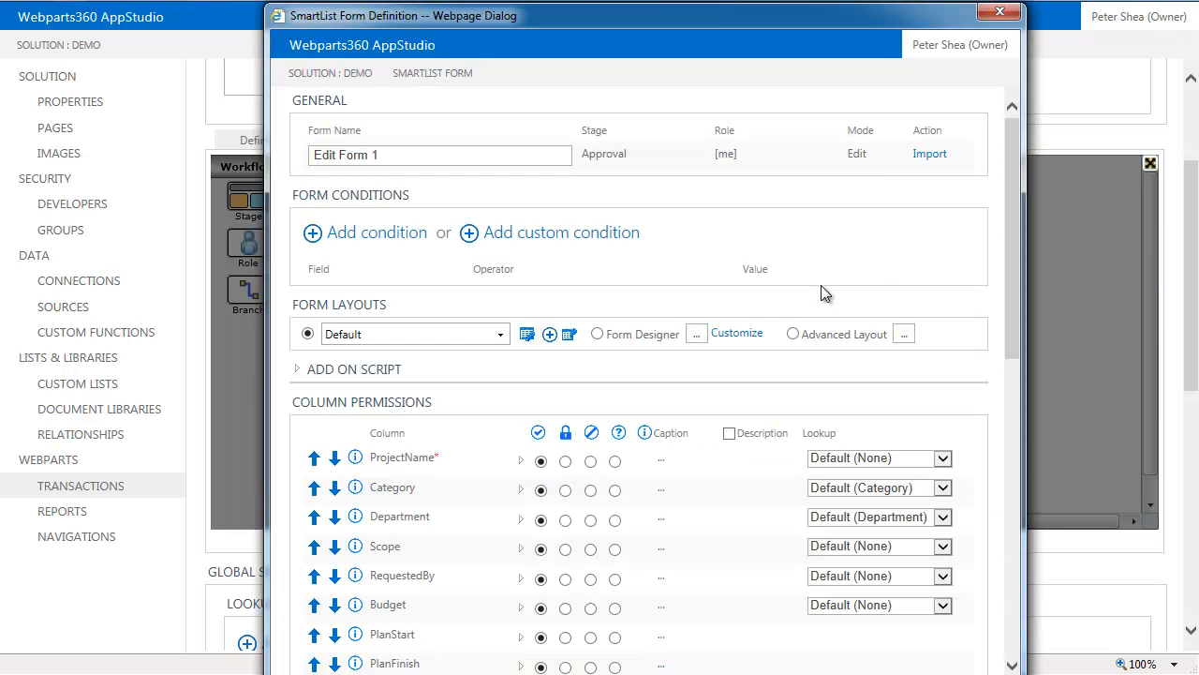
pyautogui.moveTo(477, 14); pyautogui.dragTo(229, 21)
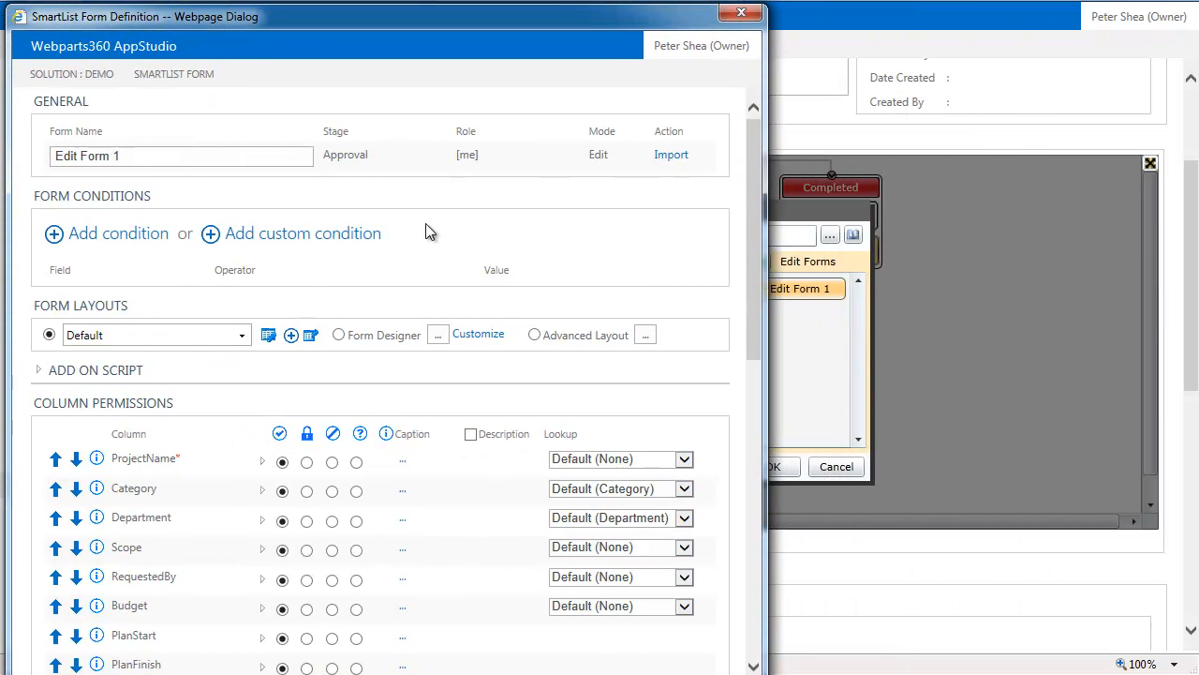
# Rename the Approval stage's edit form as Approval.
pyautogui.moveTo(126, 159); pyautogui.dragTo(0, 161)
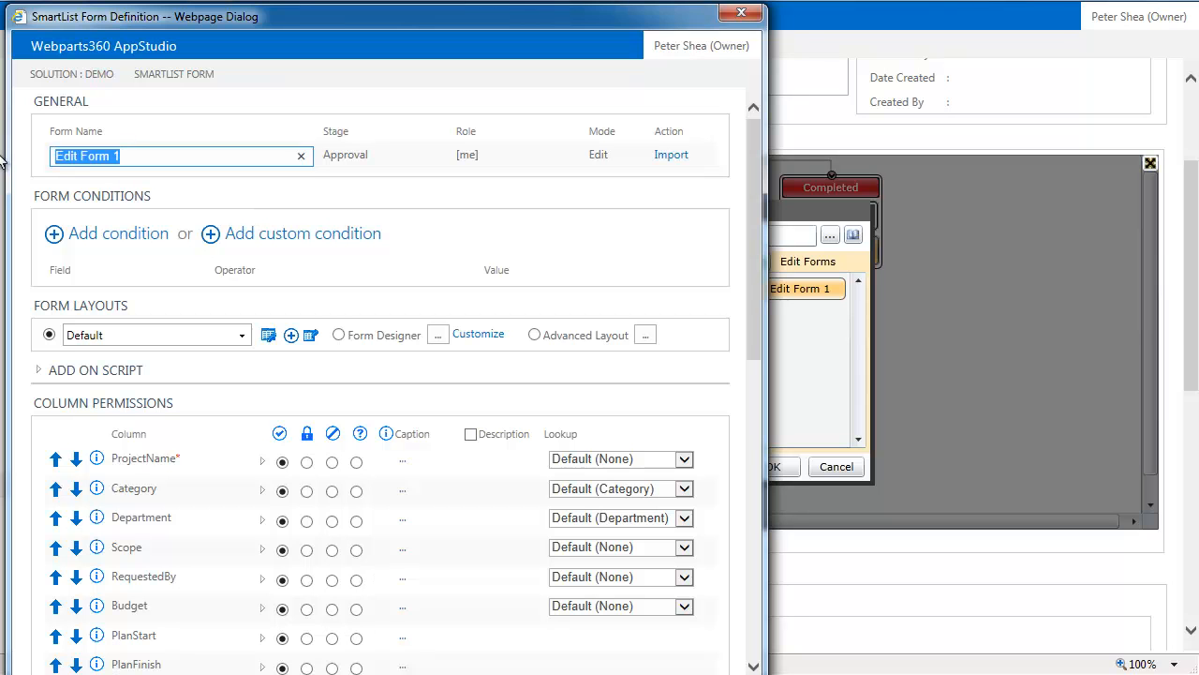
pyautogui.write('Appe')
pyautogui.press('BackSpace')
pyautogui.press('BackSpace')
pyautogui.write('roval')
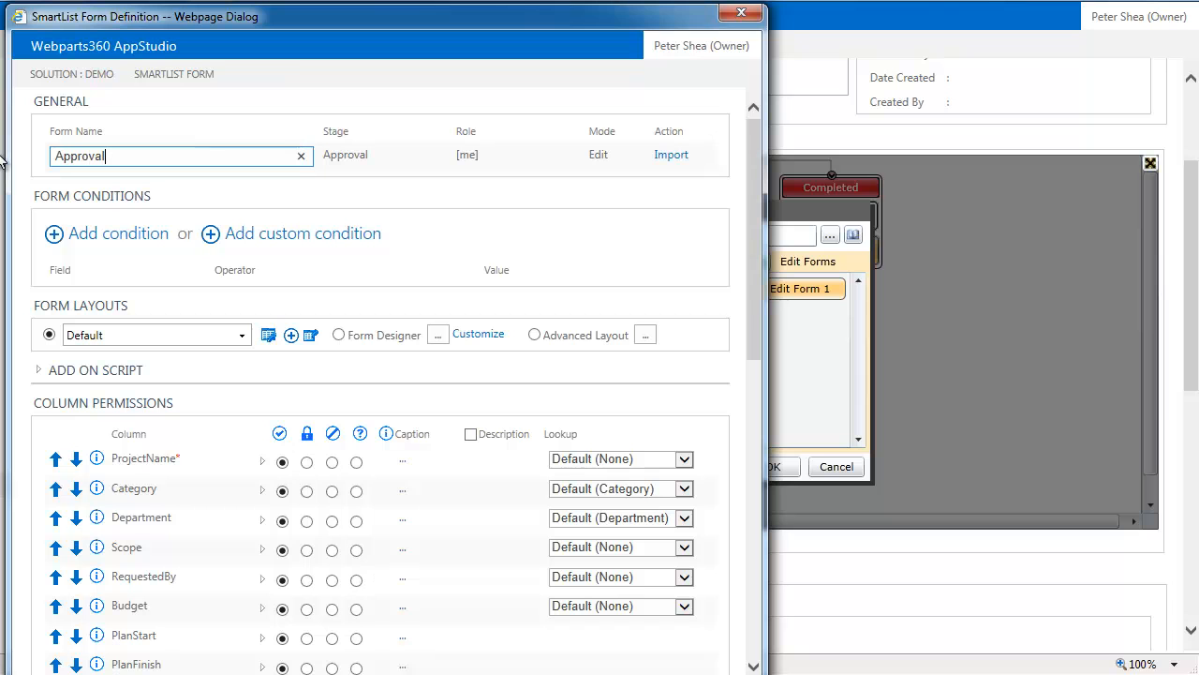
# Import the Submit stage's New Project form into the Approval edit form and rename it as Approve Project.
pyautogui.click(671, 156)
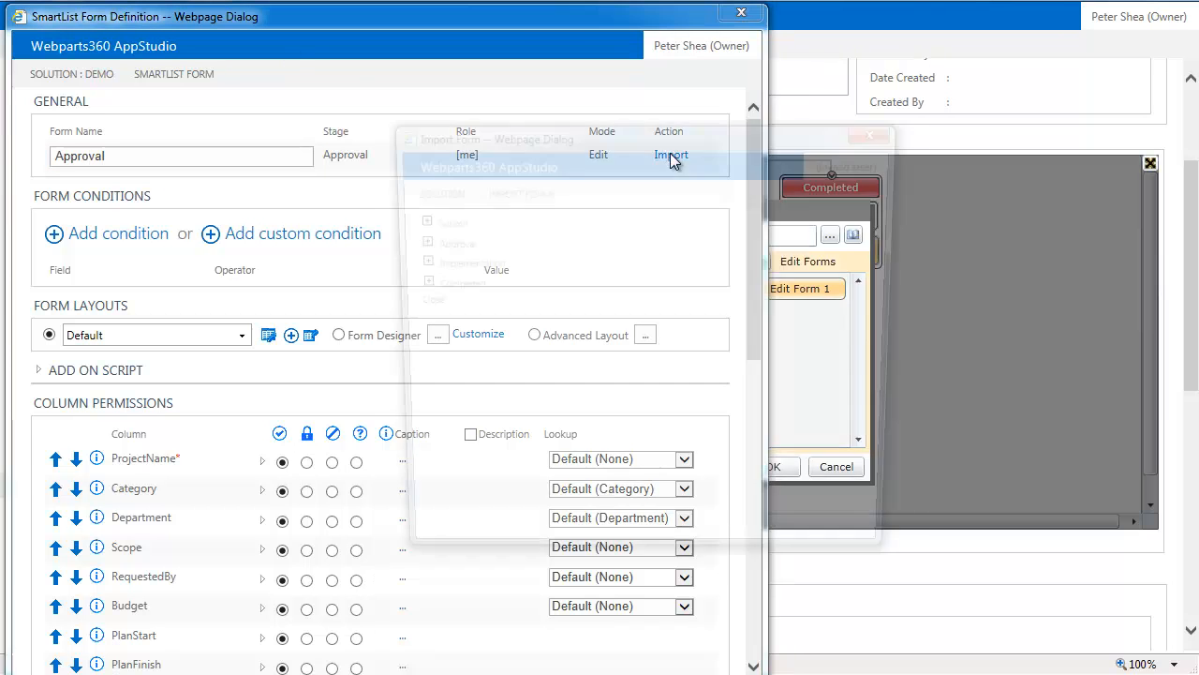
pyautogui.click(411, 220)
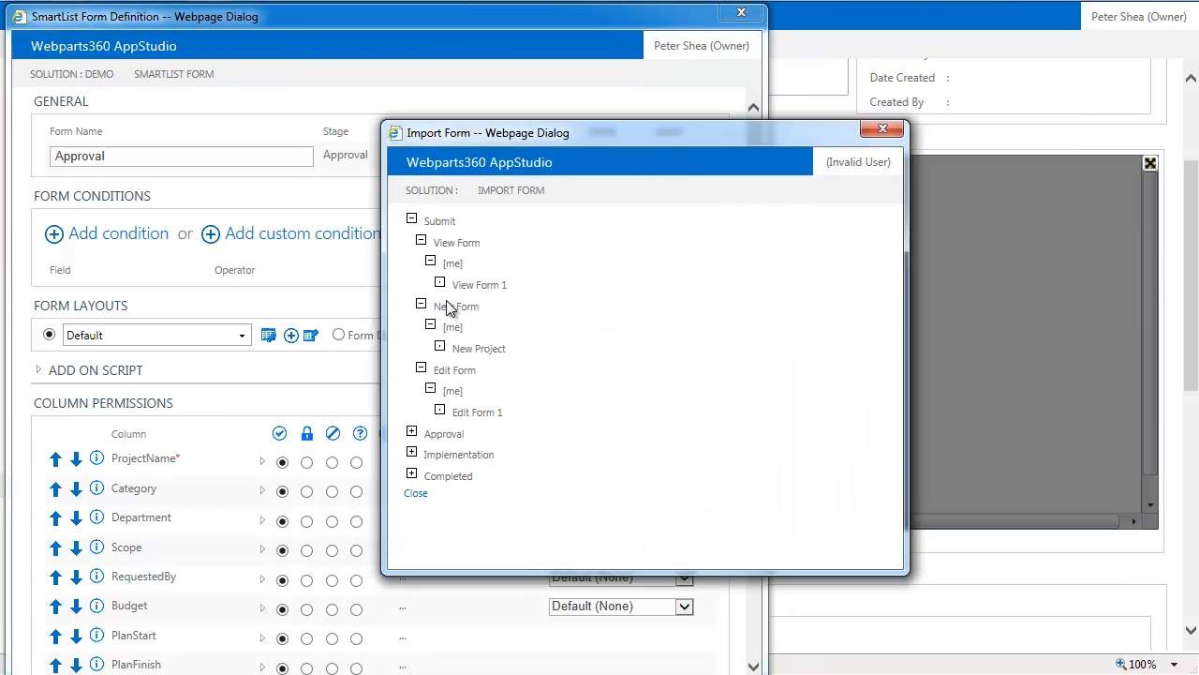
pyautogui.click(473, 348)
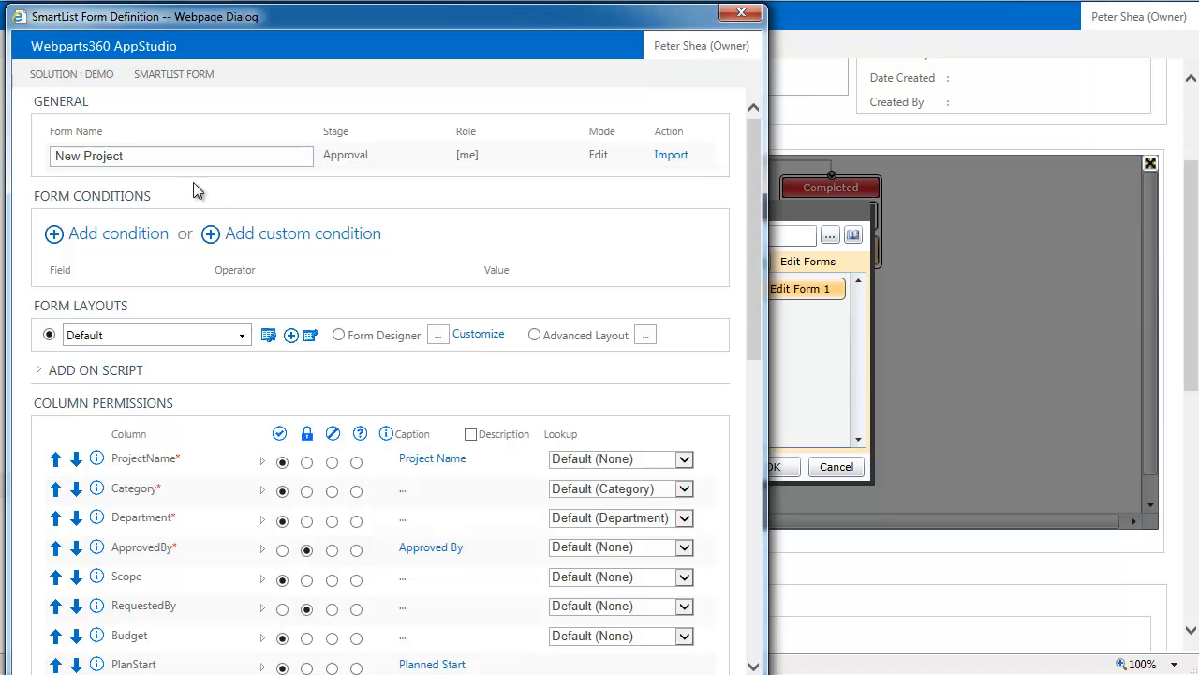
pyautogui.doubleClick(80, 156)
pyautogui.write('Appro')
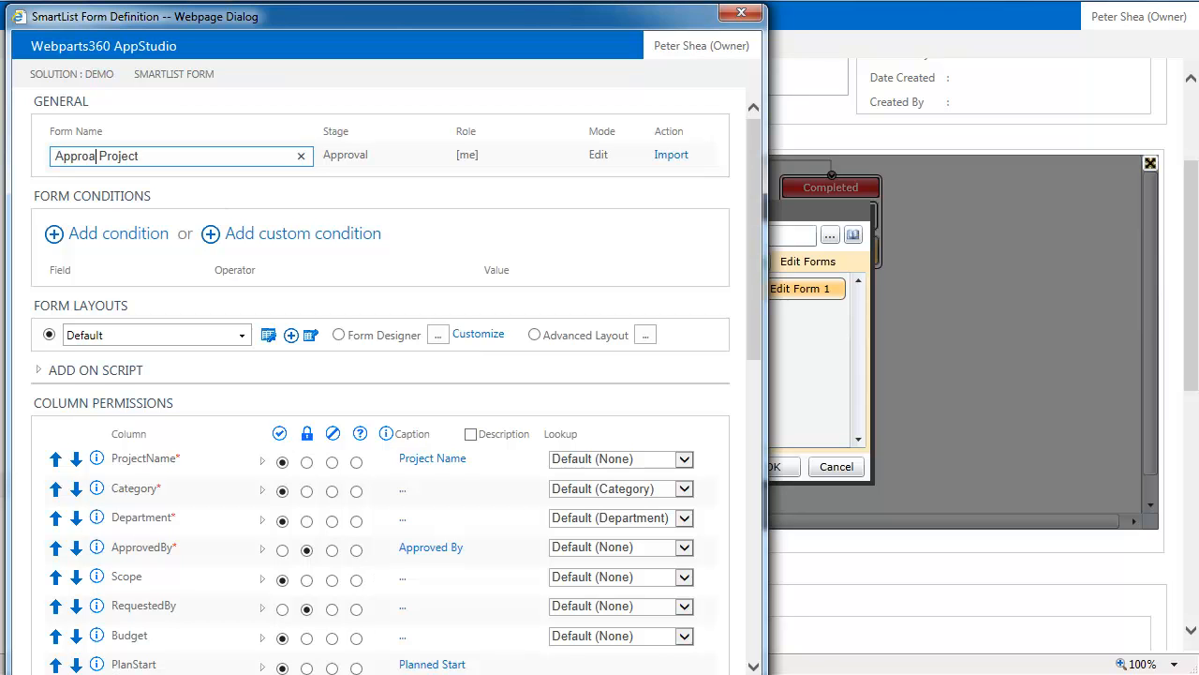
pyautogui.write('ve')
# Expand ApprovedBy's settings and make ProjectName, Category, Department, Scope, Budget, PlanStart and PlanFinish read-only in the Approve Project form.
pyautogui.scroll(-3, 469, 462)
pyautogui.scroll(3, 470, 461)
pyautogui.click(263, 551)
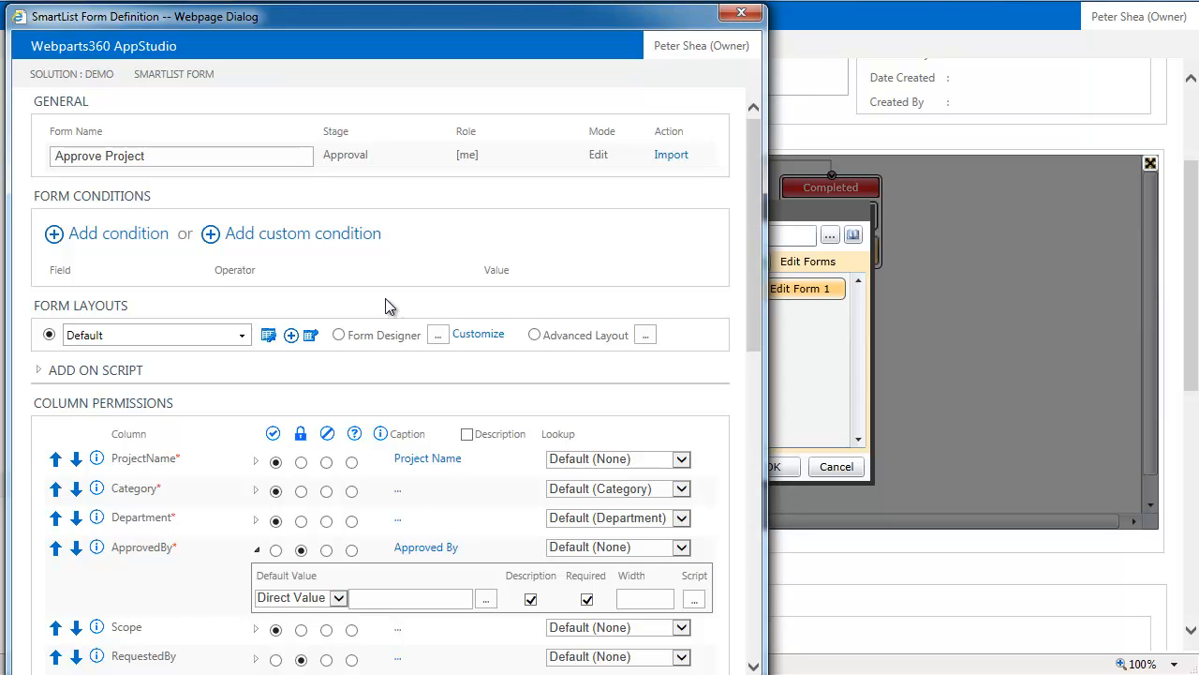
pyautogui.scroll(-3, 484, 503)
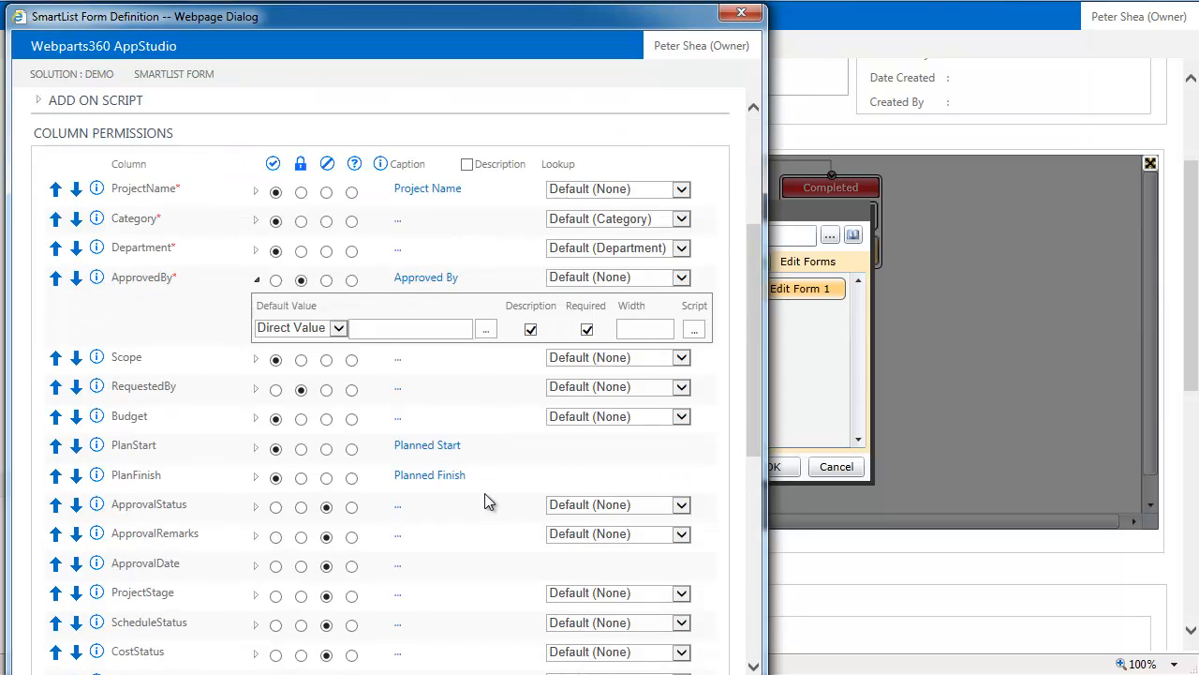
pyautogui.click(301, 192)
pyautogui.click(300, 221)
pyautogui.click(301, 251)
pyautogui.click(300, 360)
pyautogui.click(301, 419)
pyautogui.click(301, 449)
pyautogui.click(300, 477)
pyautogui.scroll(-4, 388, 440)
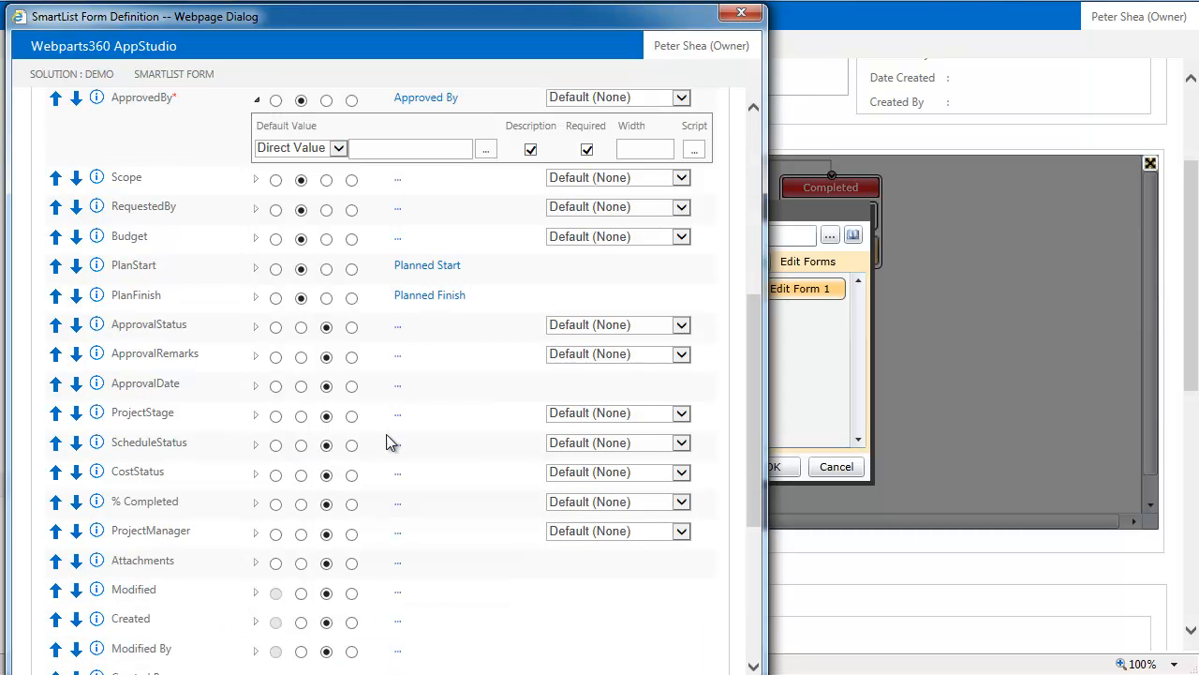
# Make ApprovalStatus and ApprovalRemarks editable in the Approve Project form, captioned Status and Remarks.
pyautogui.click(276, 327)
pyautogui.click(398, 328)
pyautogui.write('Status')
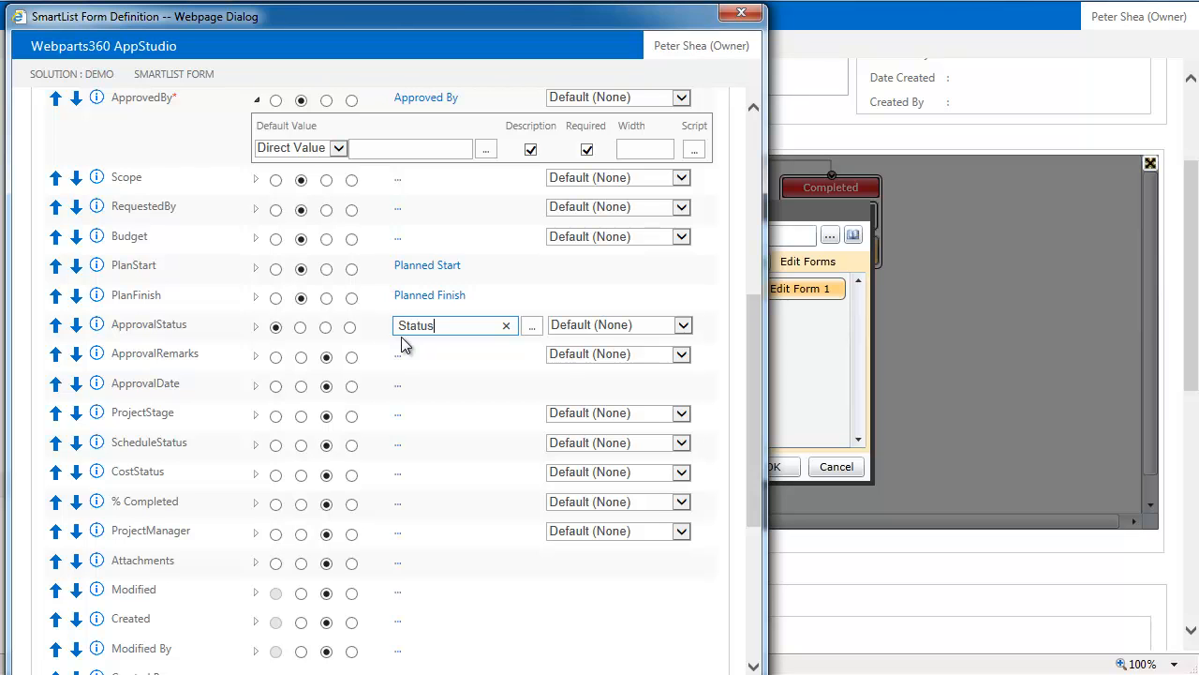
pyautogui.click(275, 357)
pyautogui.click(399, 357)
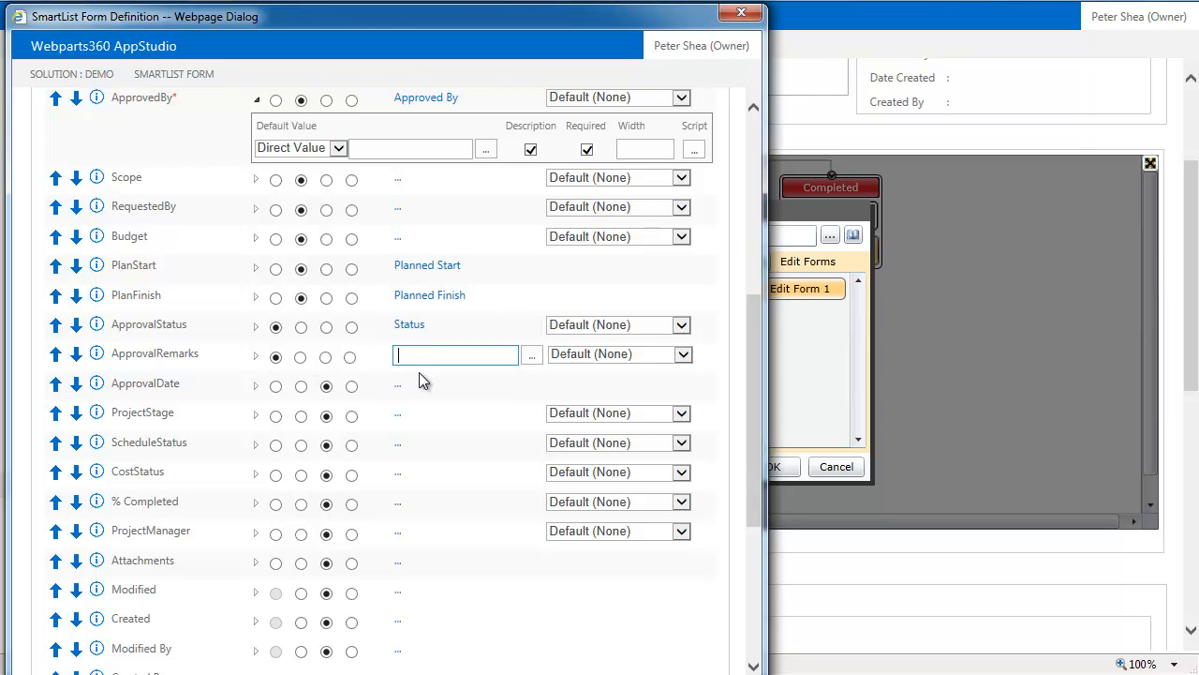
pyautogui.write('Remarks')
pyautogui.click(448, 456)
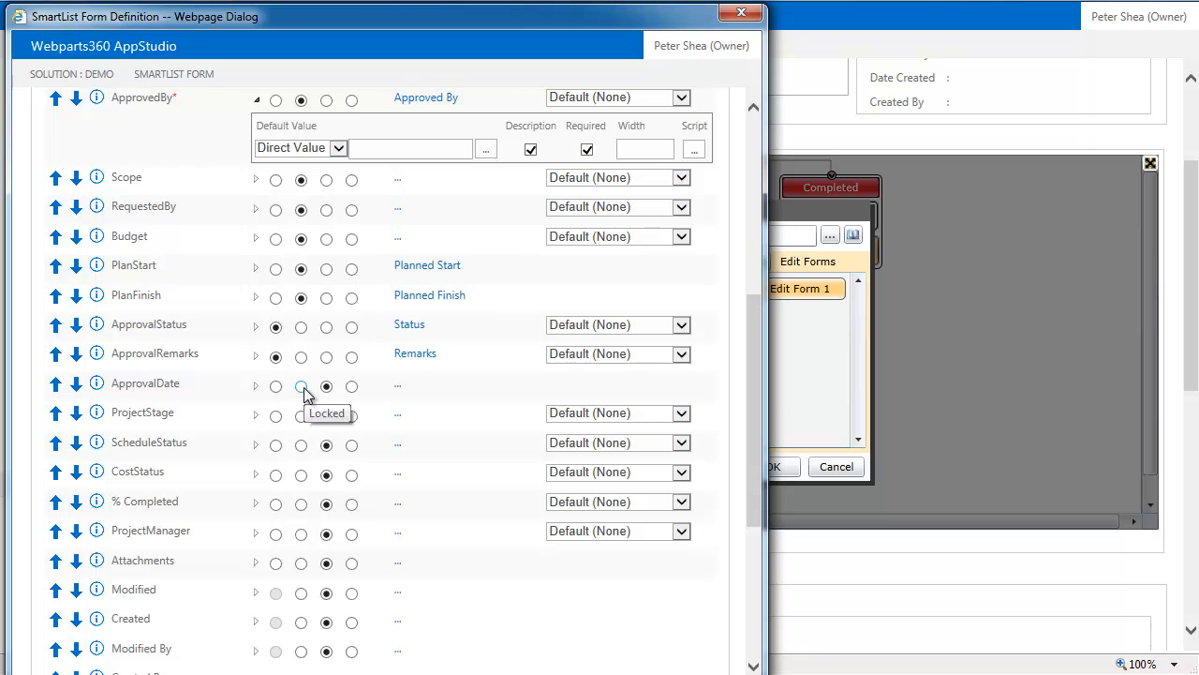
# Set the direct default values of the hidden columns: [today] for ApprovalDate and 0 for % Completed.
pyautogui.click(256, 387)
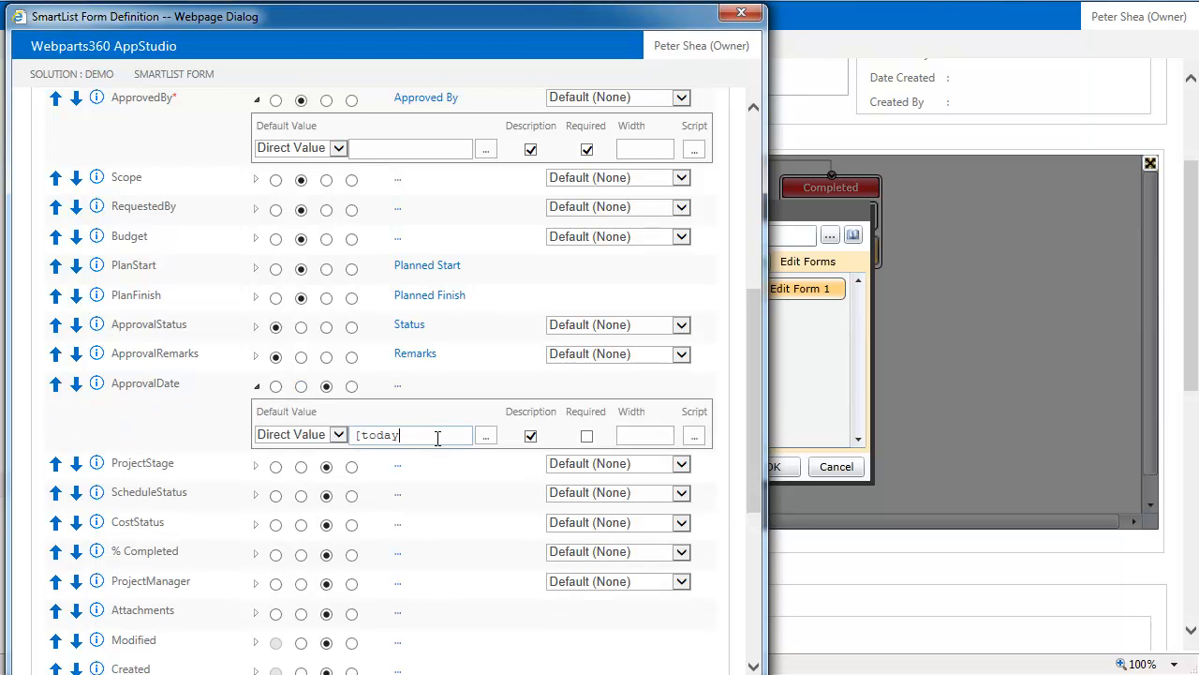
pyautogui.click(437, 437)
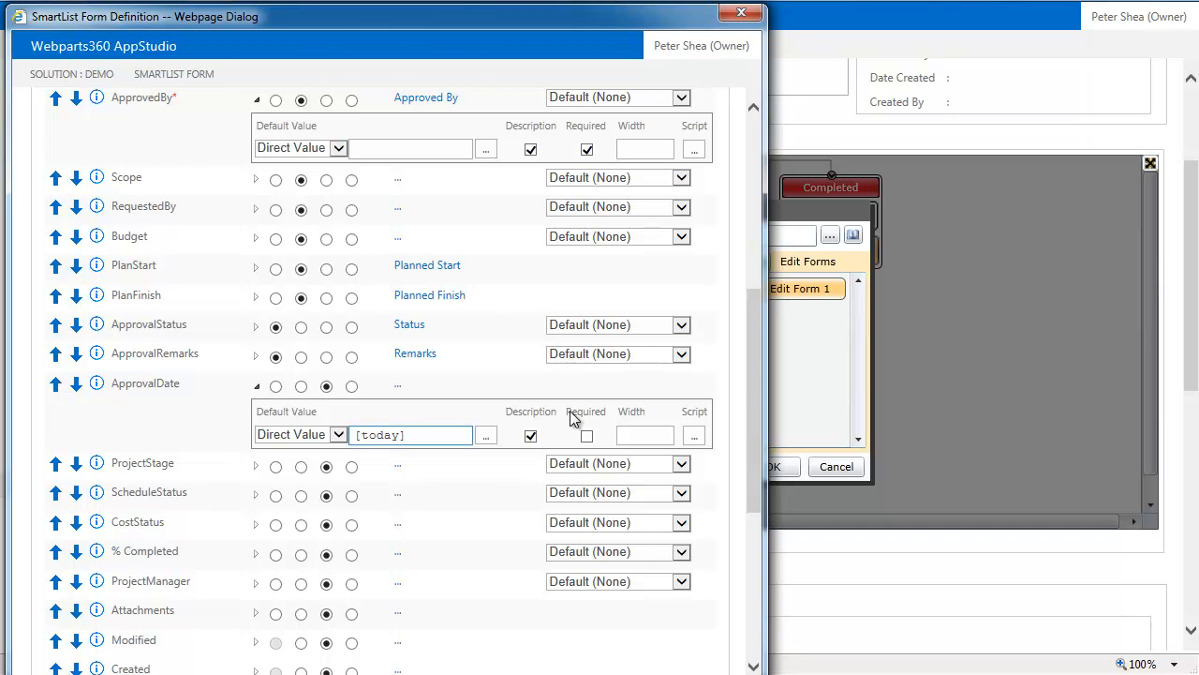
pyautogui.scroll(-3, 457, 499)
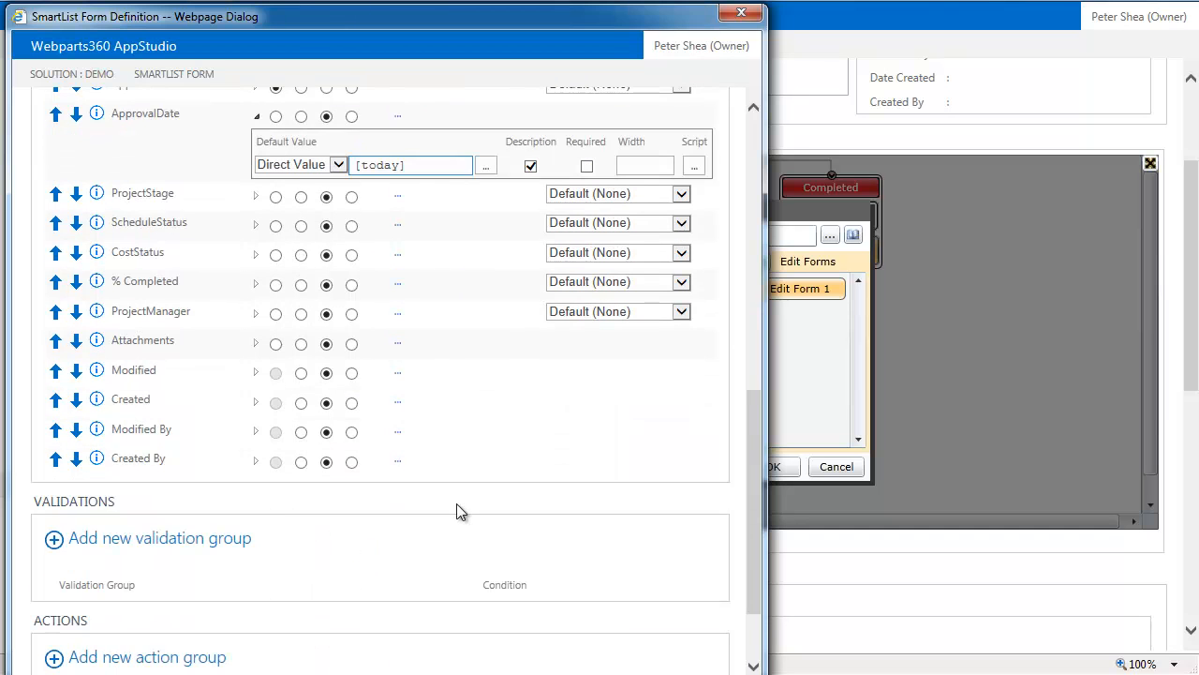
pyautogui.click(255, 285)
pyautogui.click(391, 334)
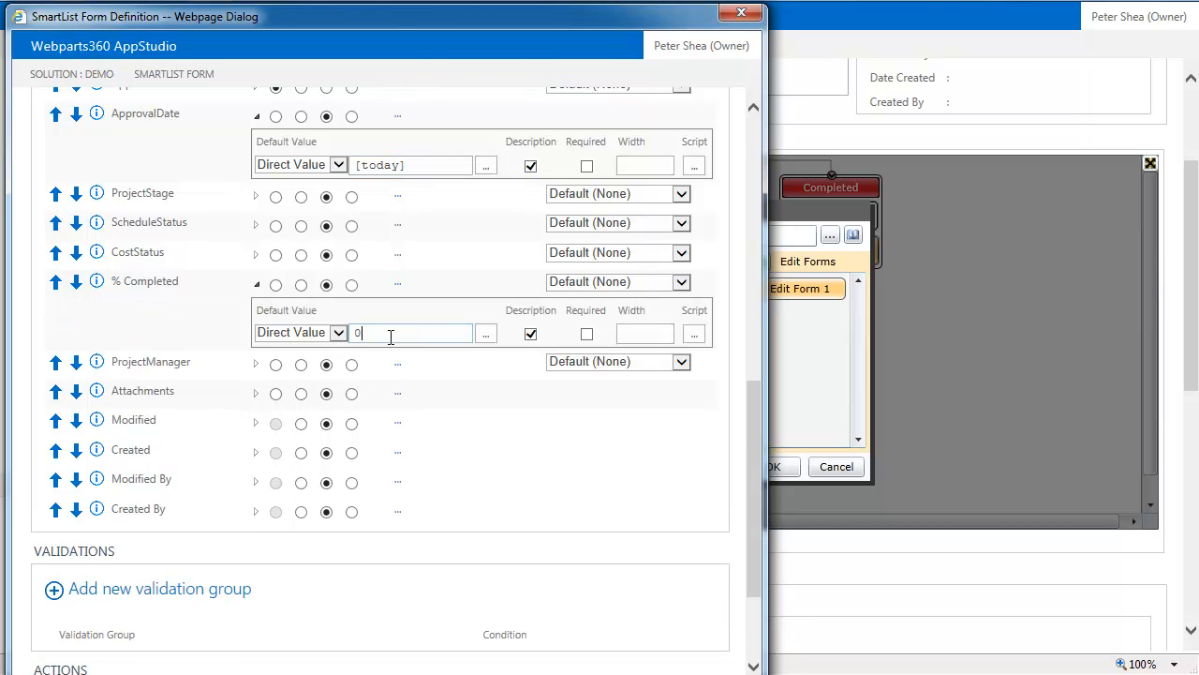
# Make the ProjectManager column editable and caption it Project Manager.
pyautogui.scroll(6, 488, 524)
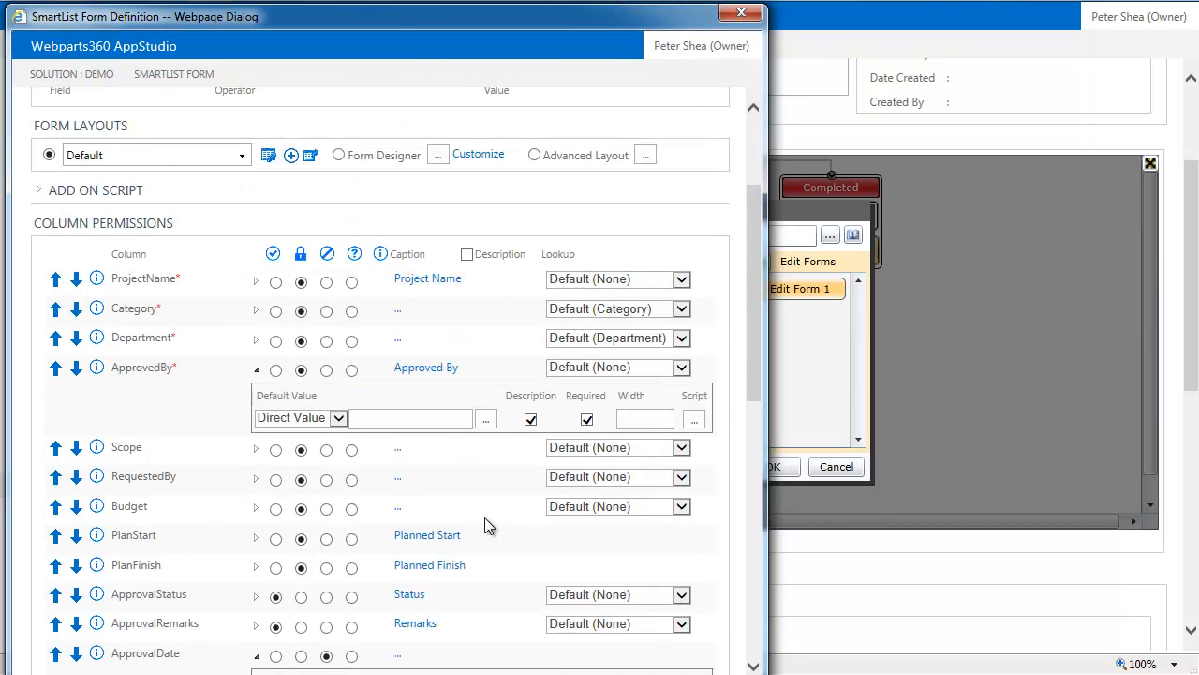
pyautogui.scroll(-1, 486, 526)
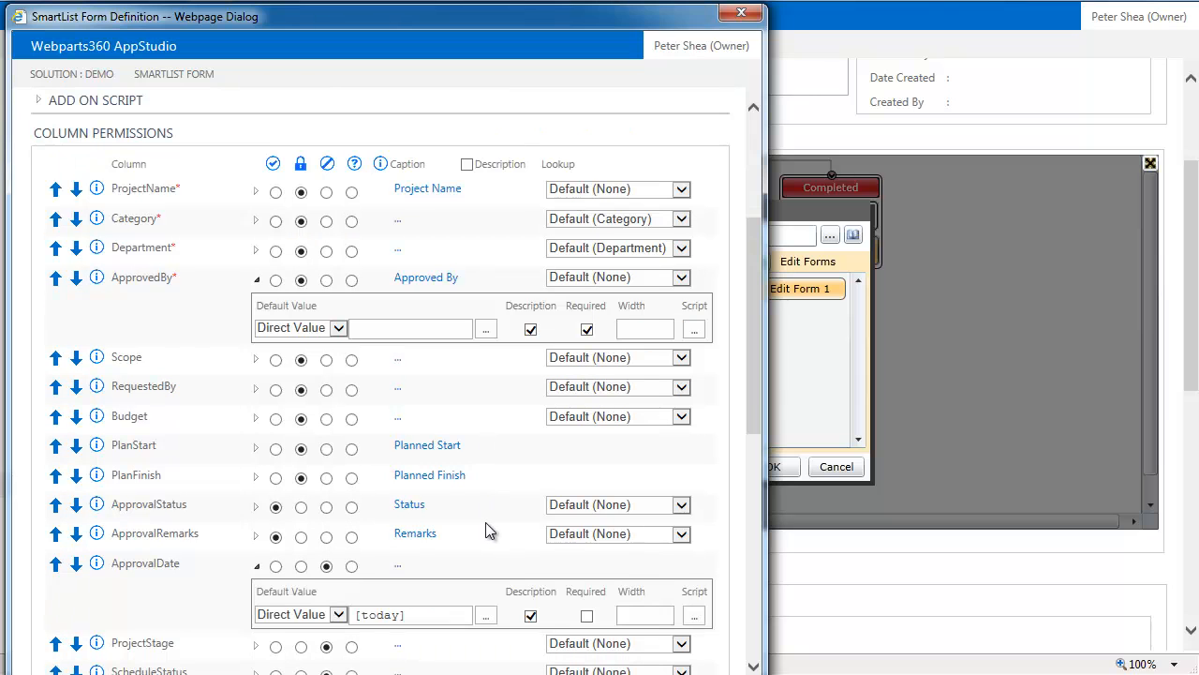
pyautogui.scroll(-3, 487, 529)
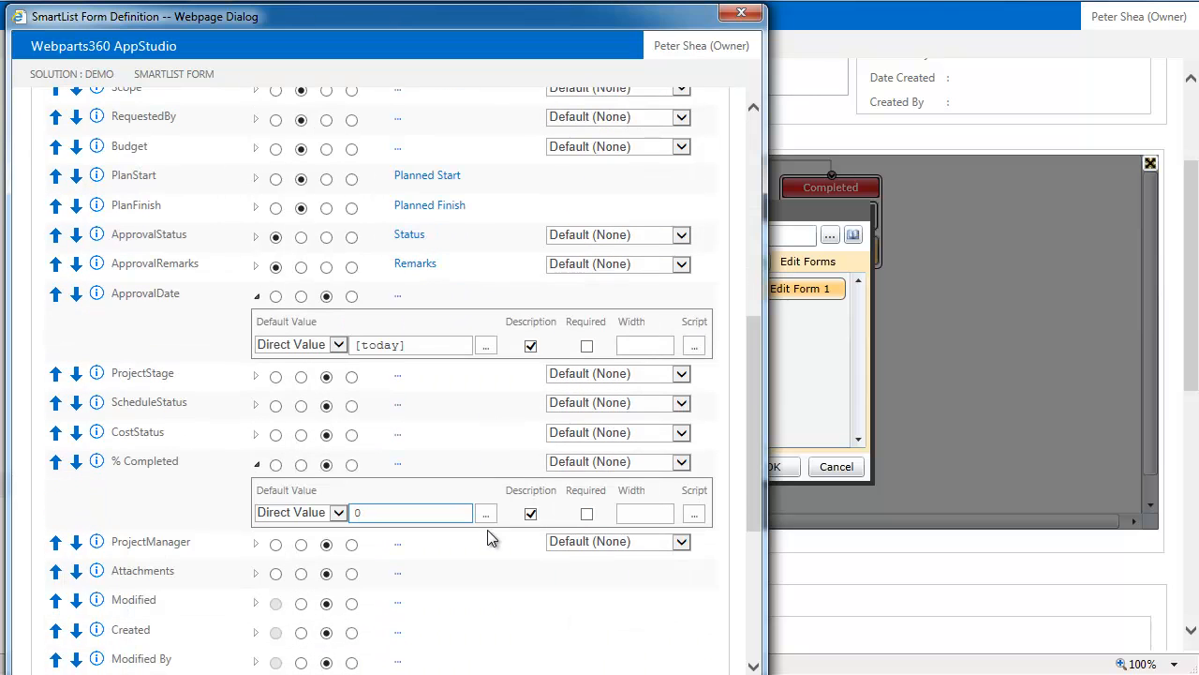
pyautogui.click(276, 544)
pyautogui.click(398, 553)
pyautogui.write('Project Manager')
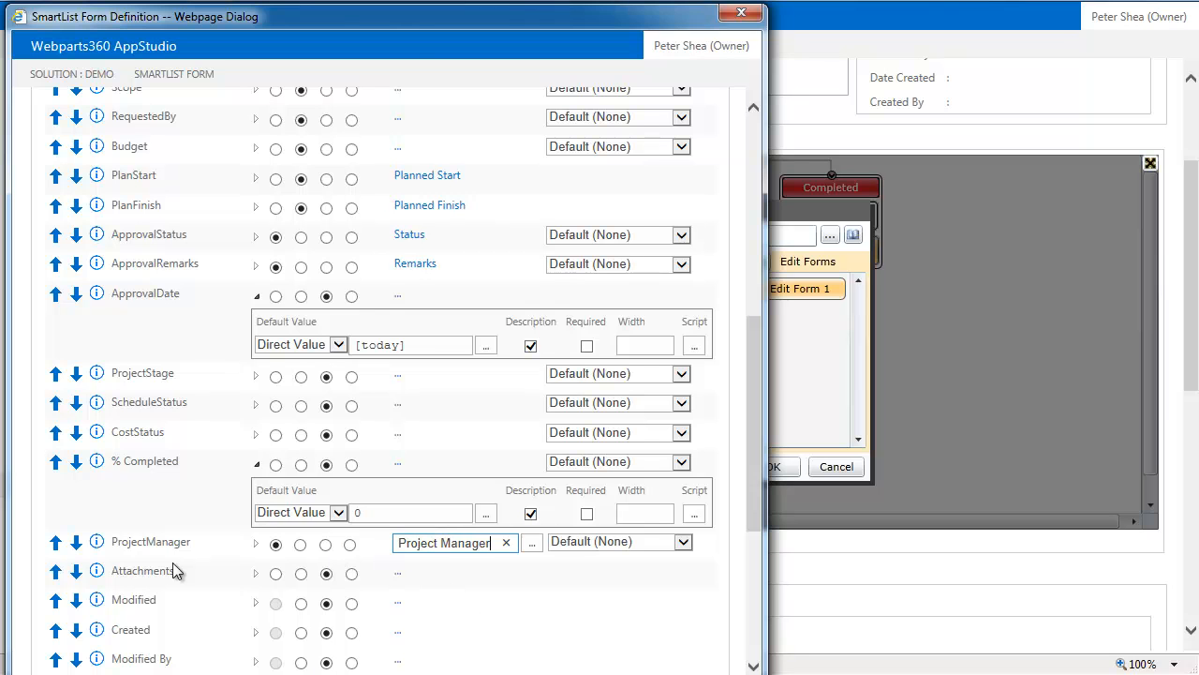
# Move the ProjectManager column up the order so it sits between PlanFinish and ApprovalStatus.
pyautogui.click(54, 541)
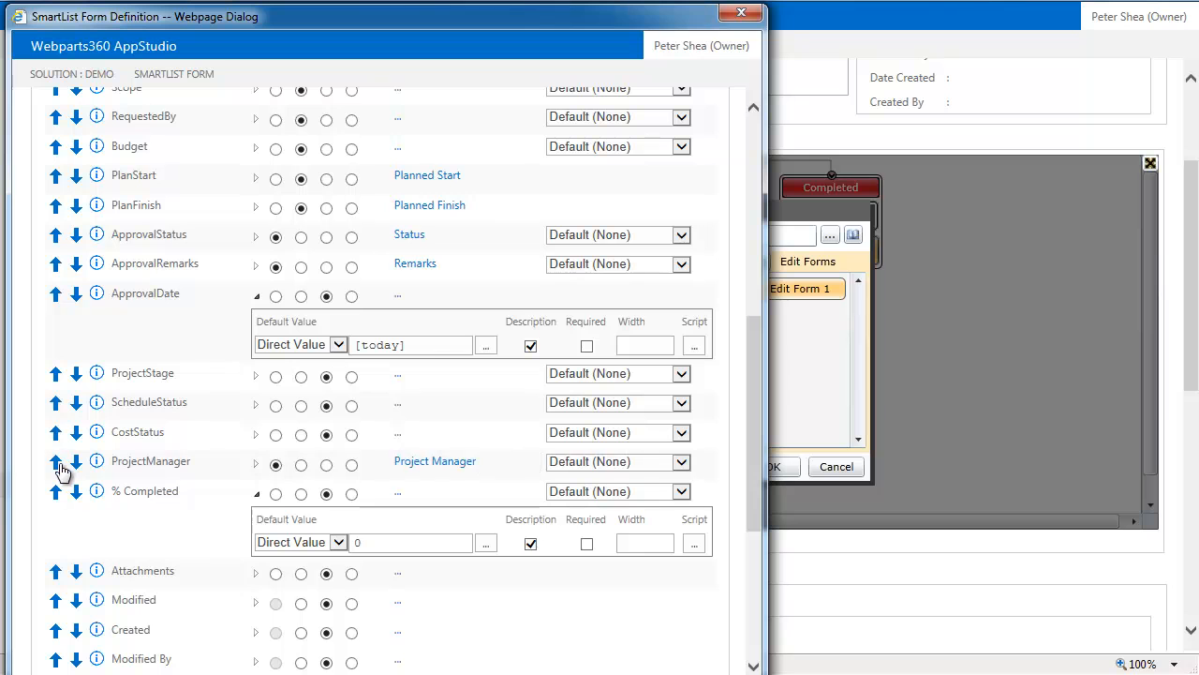
pyautogui.click(55, 461)
pyautogui.click(54, 431)
pyautogui.click(54, 402)
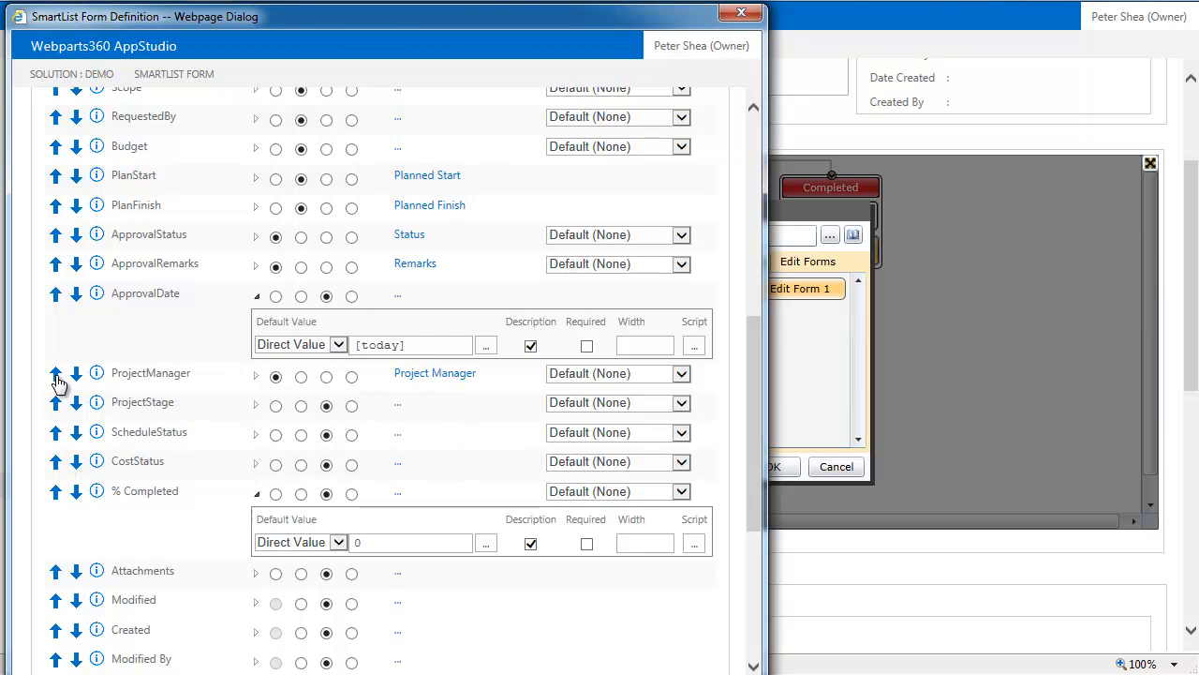
pyautogui.click(55, 373)
pyautogui.click(55, 293)
pyautogui.click(55, 264)
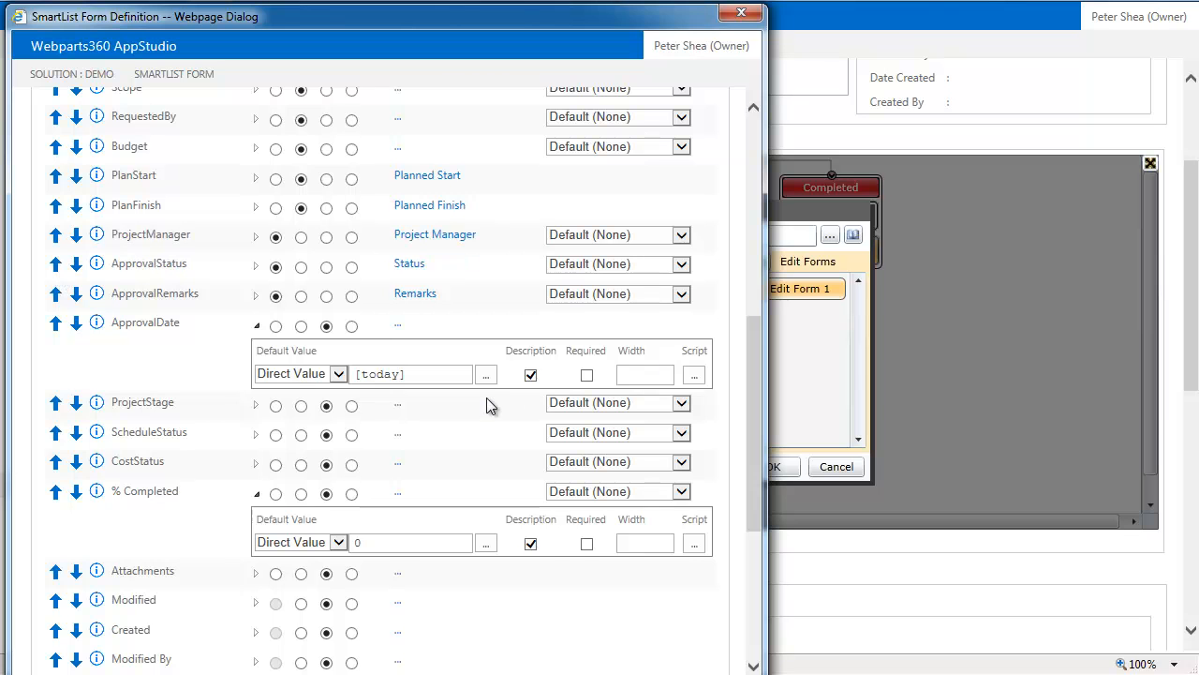
# Set the Approve Project form's layout to Felt - Left Right.
pyautogui.scroll(5, 486, 400)
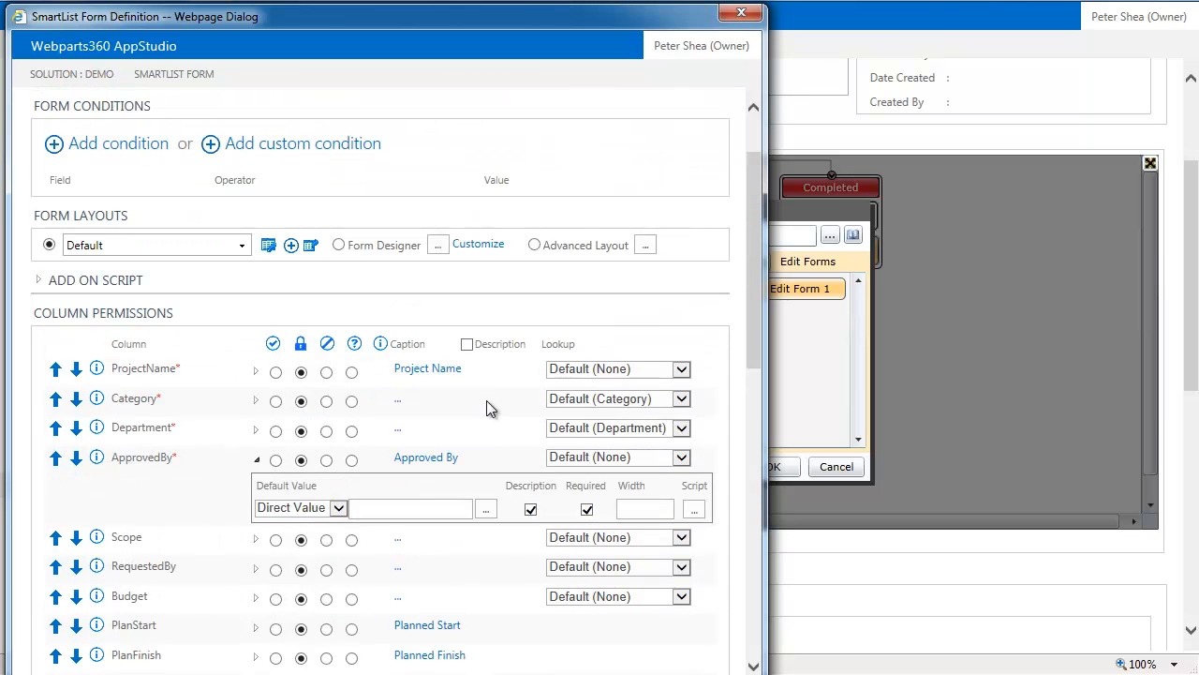
pyautogui.click(241, 245)
pyautogui.click(132, 322)
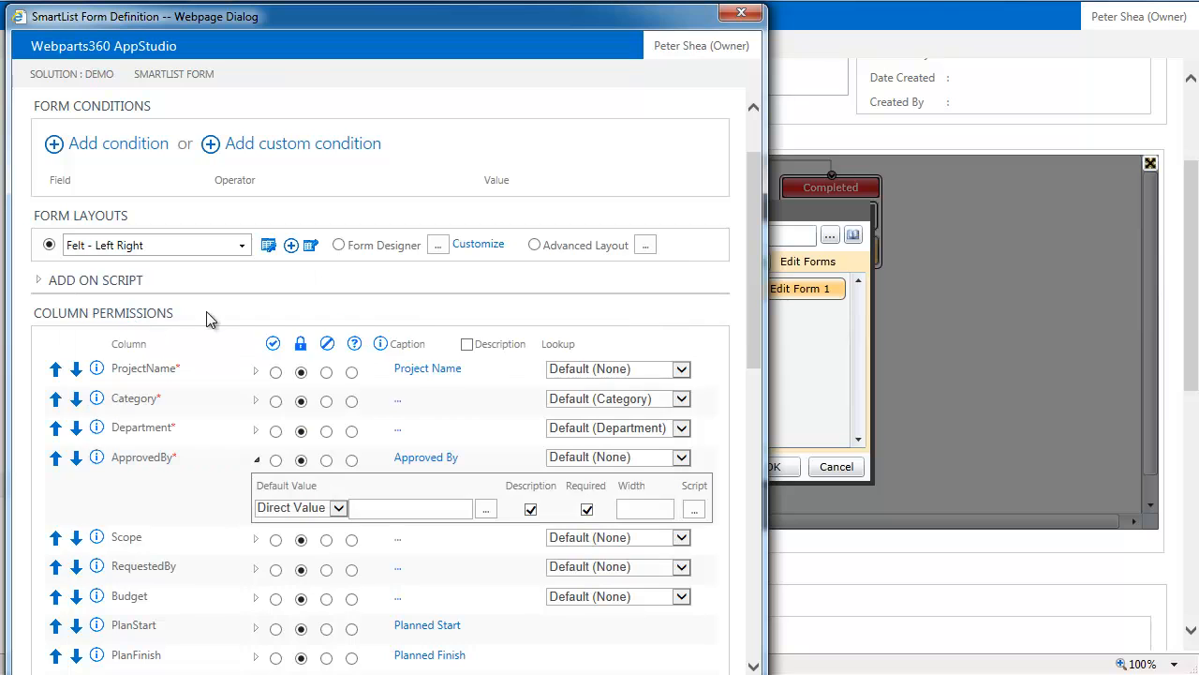
# Add a form condition to Approve Project requiring ApprovedBy Equal [myid].
pyautogui.scroll(1, 405, 296)
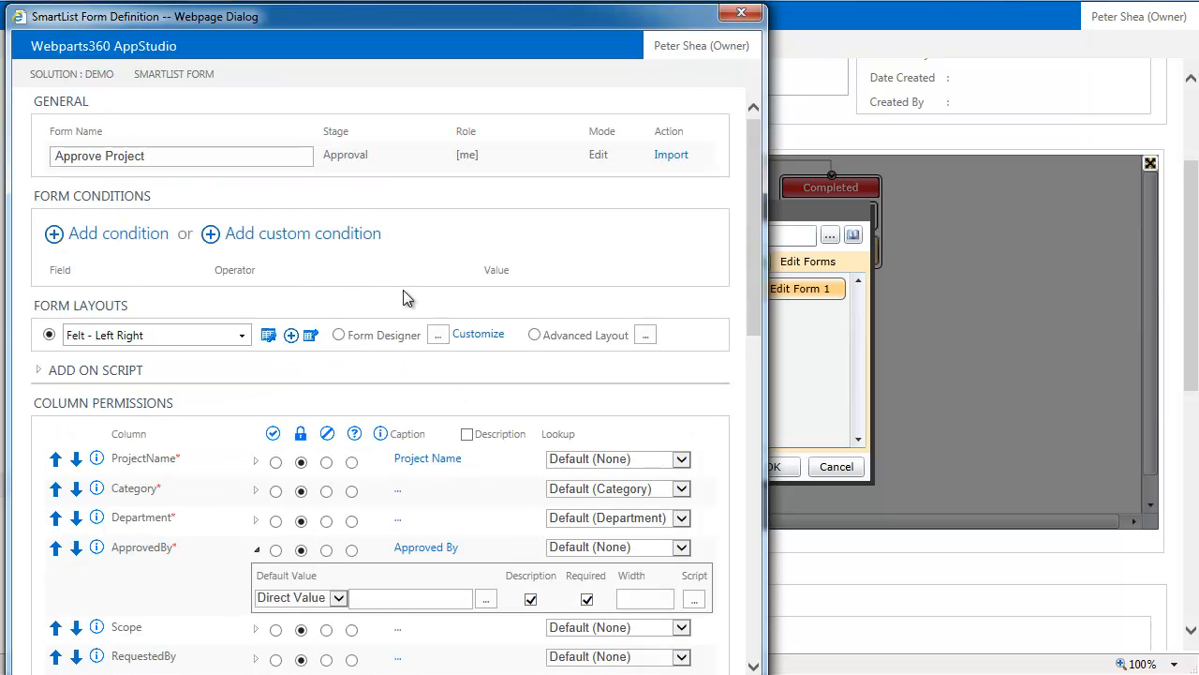
pyautogui.click(124, 240)
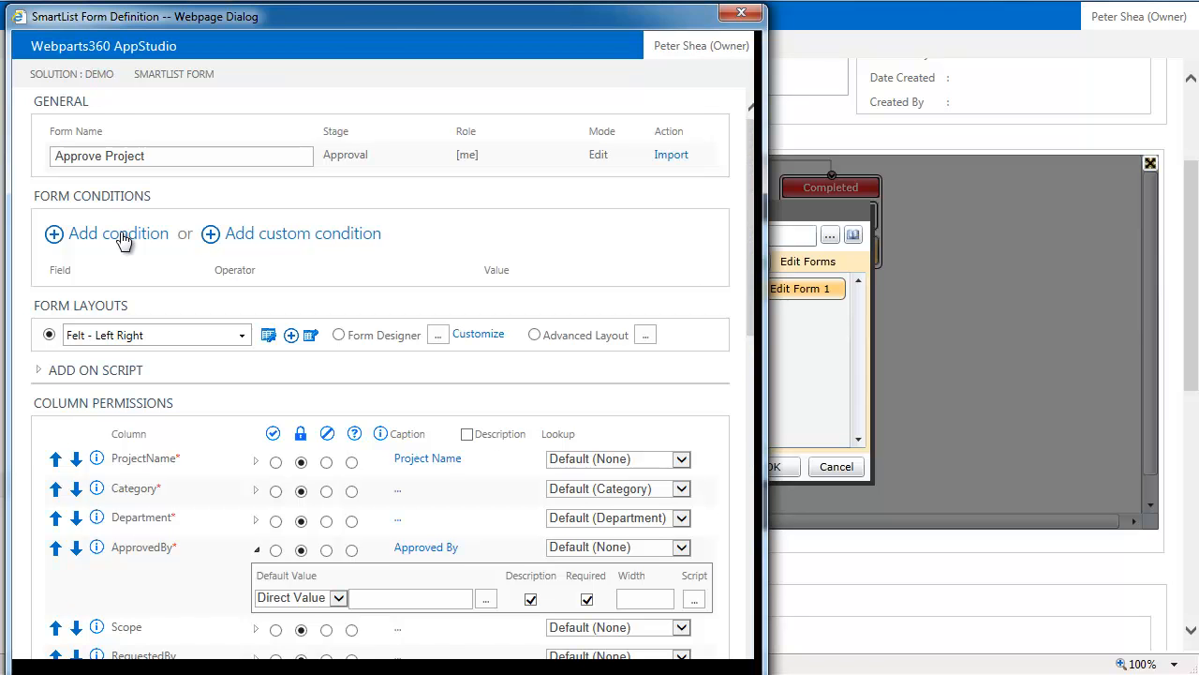
pyautogui.click(275, 298)
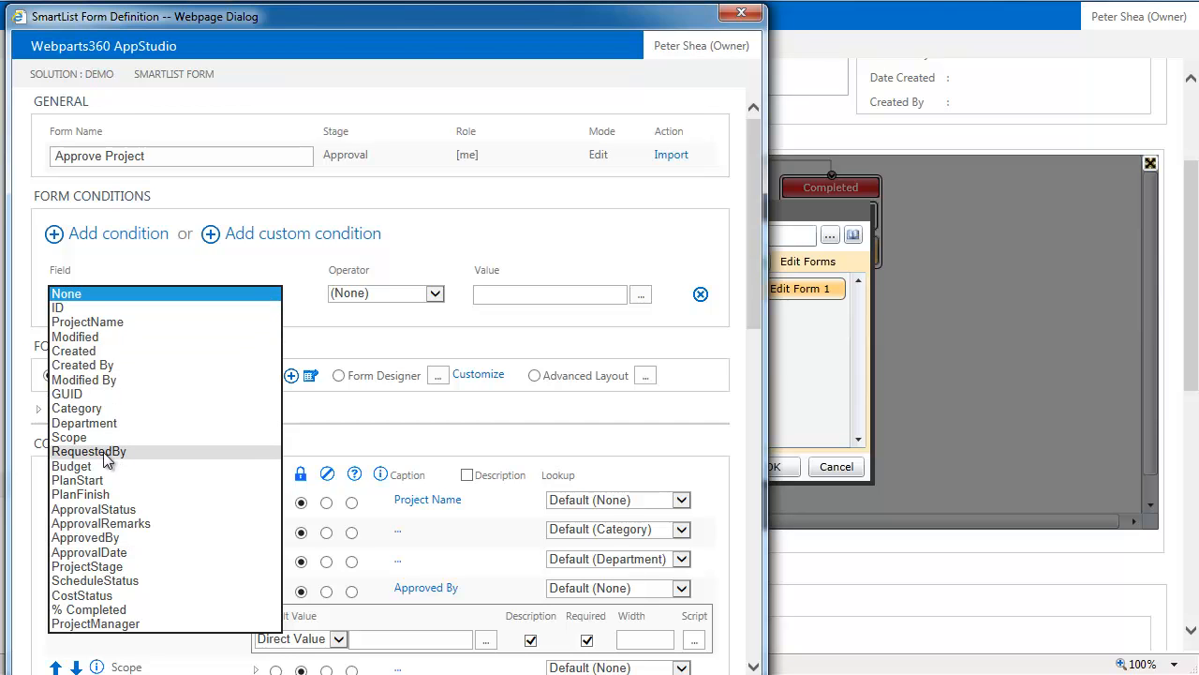
pyautogui.click(120, 539)
pyautogui.click(436, 293)
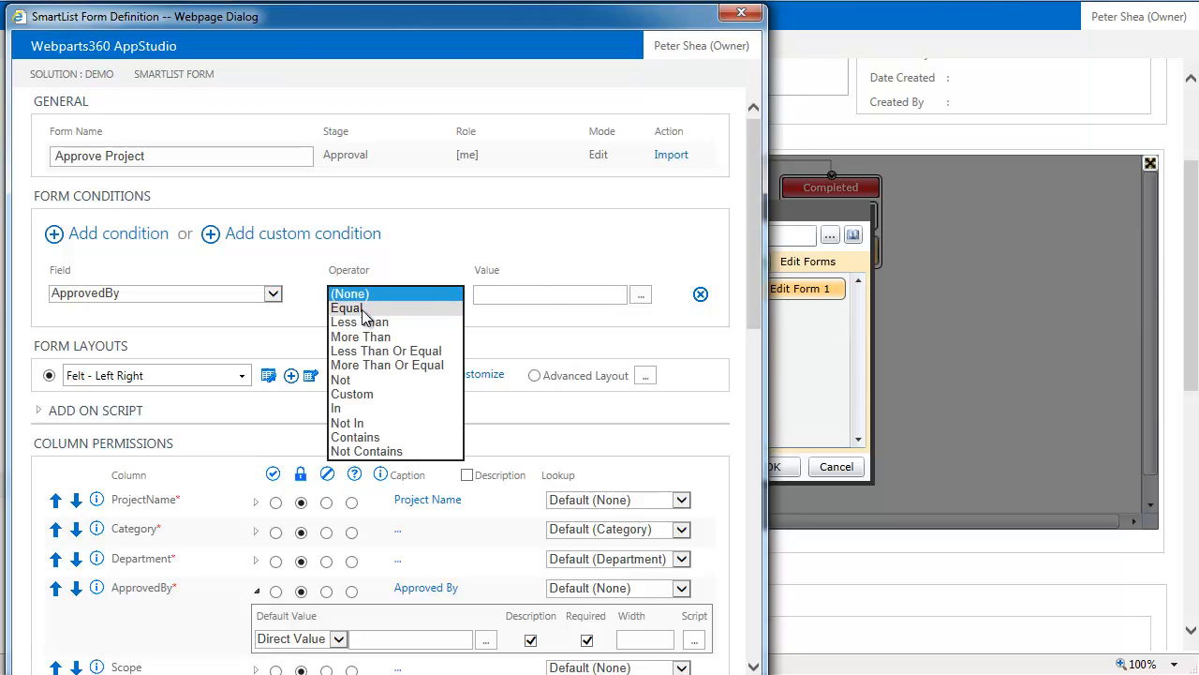
pyautogui.click(385, 308)
pyautogui.click(538, 296)
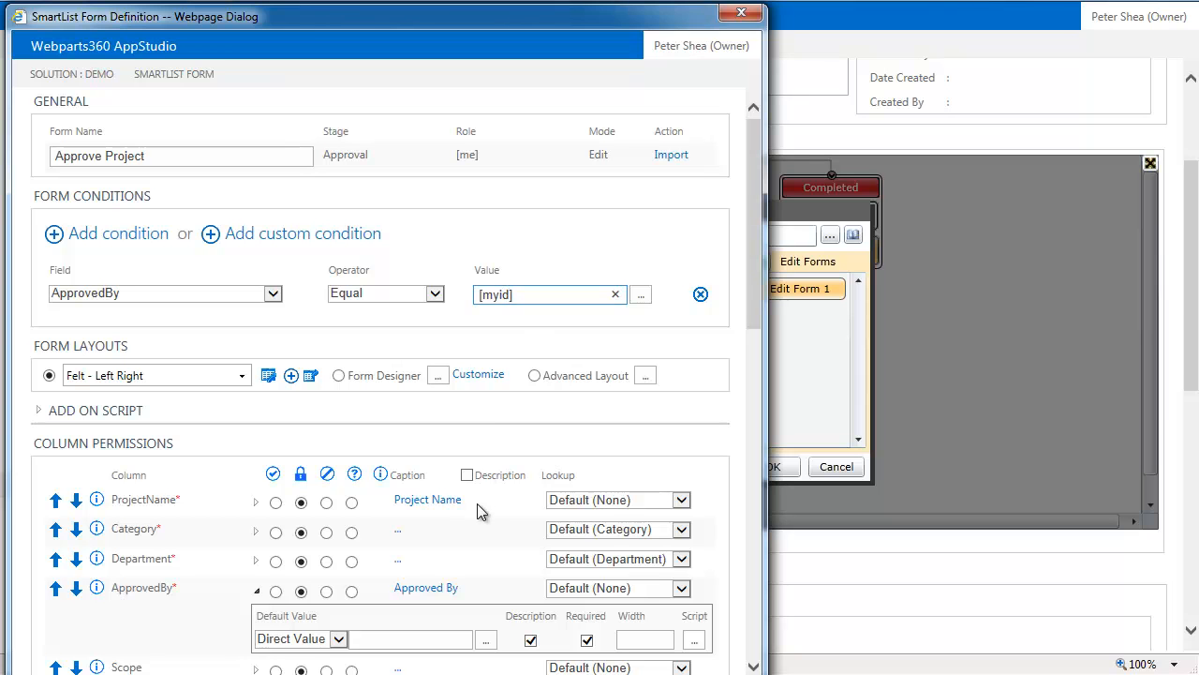
# Save the Approve Project form and confirm the Approval stage's role definition.
pyautogui.scroll(-12, 477, 503)
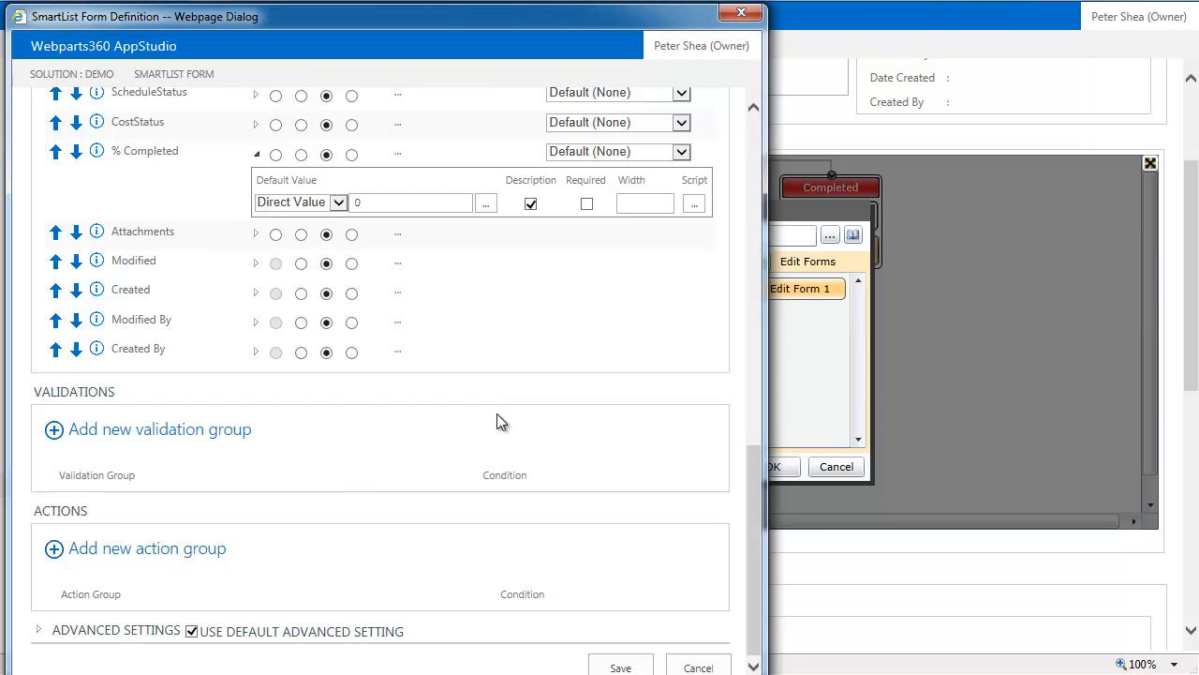
pyautogui.click(618, 669)
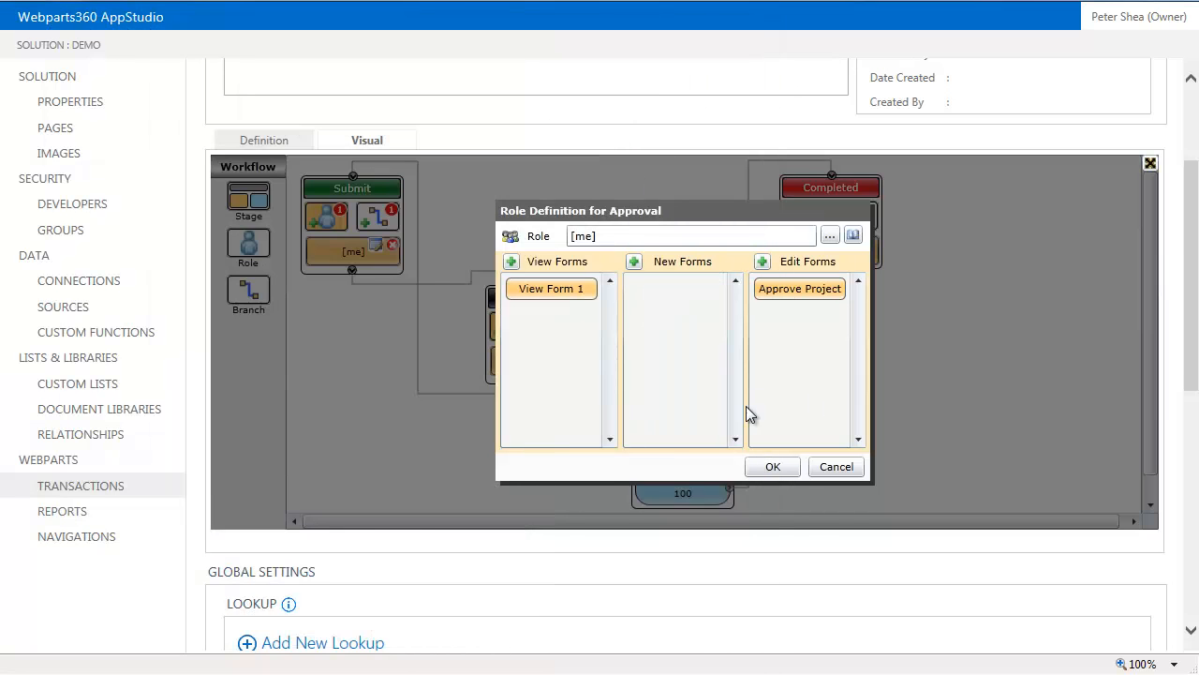
pyautogui.click(772, 467)
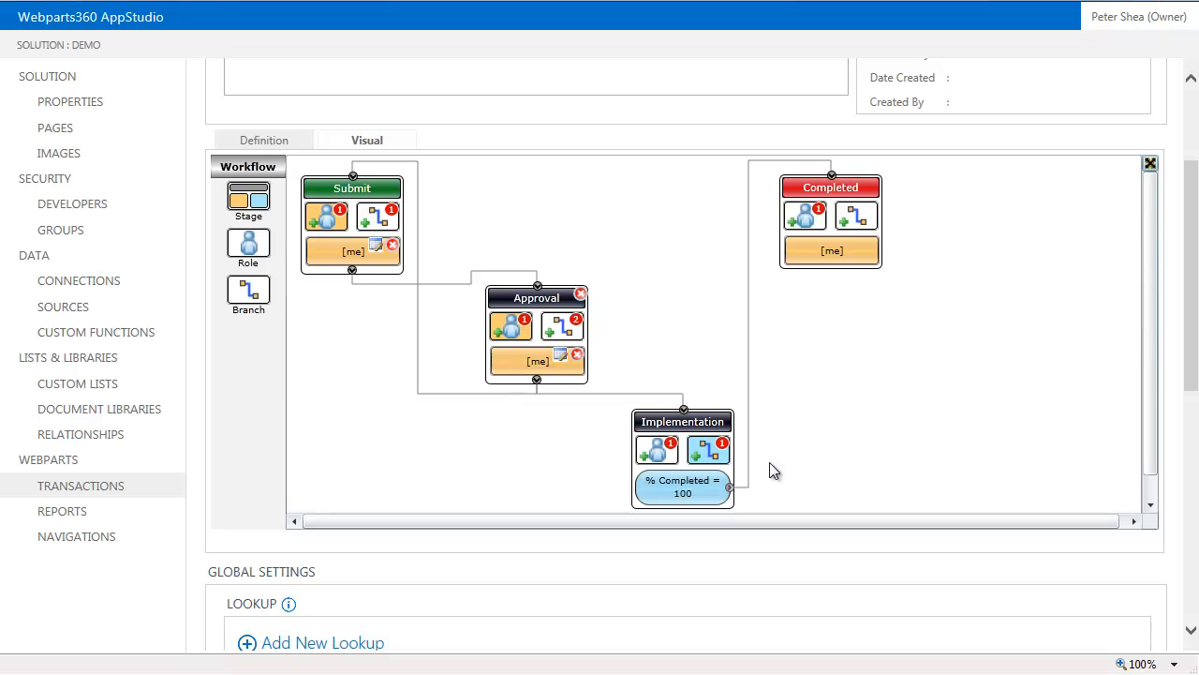
# Show the Implementation stage's role and open the definition of Edit Form 1 for the Submit stage's [me] role.
pyautogui.click(662, 452)
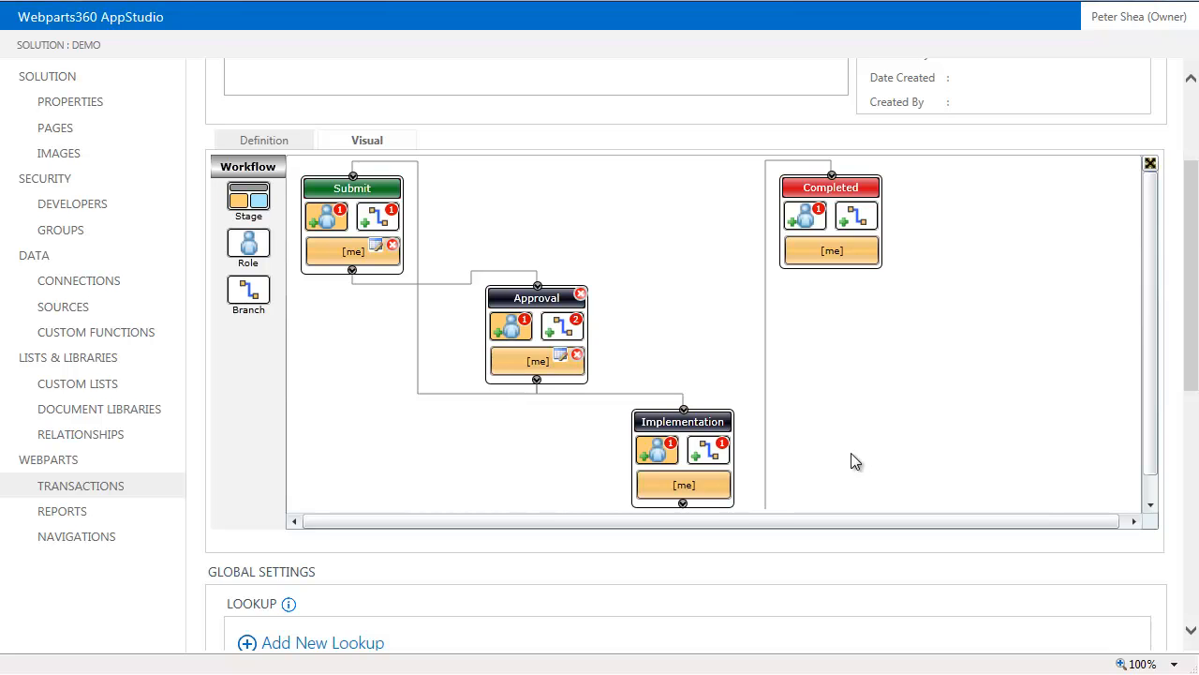
pyautogui.click(376, 246)
pyautogui.moveTo(777, 292)
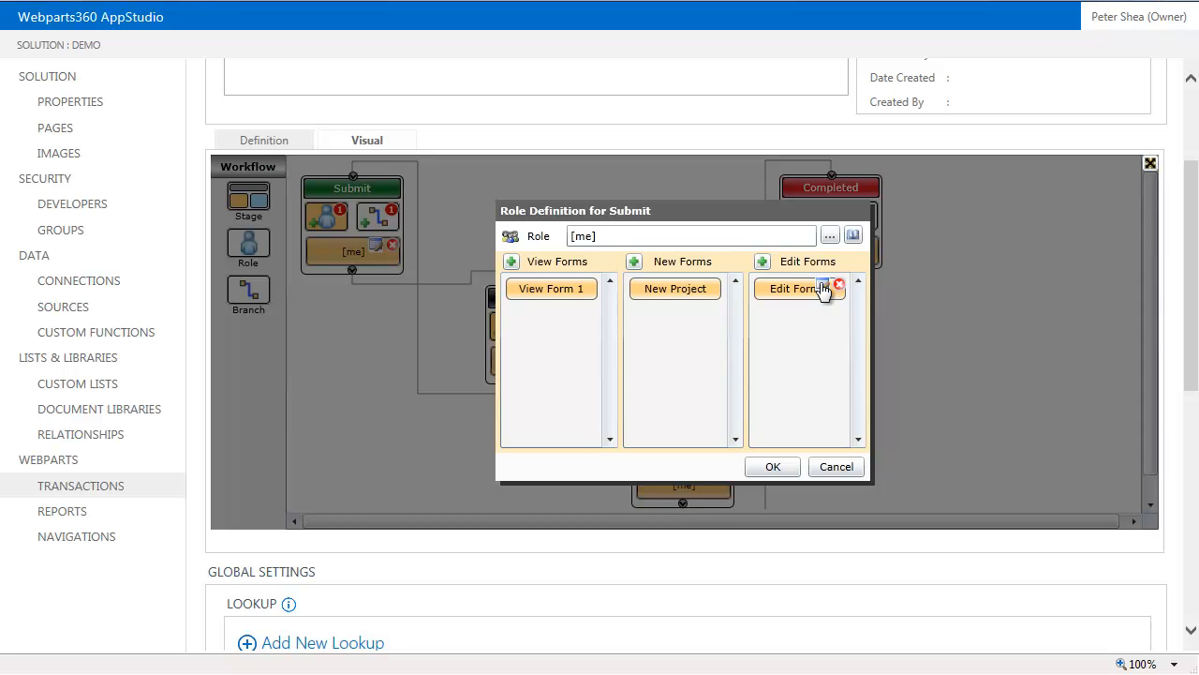
pyautogui.click(823, 285)
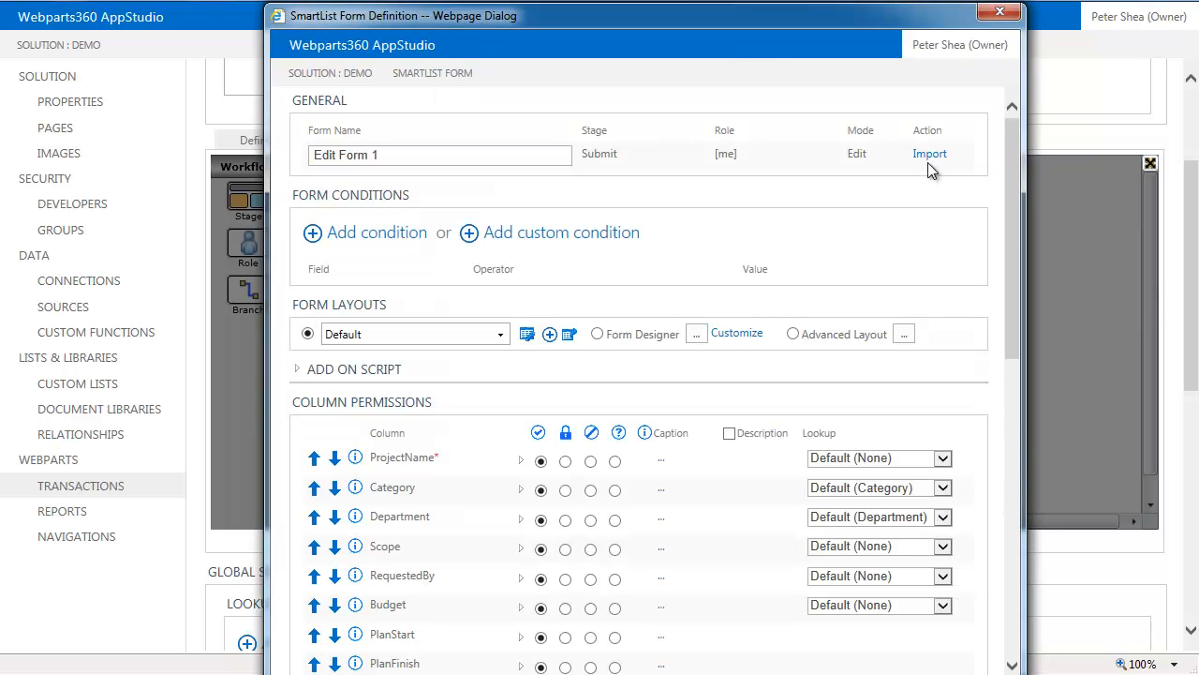
# Import the Submit stage's New Project form into its edit form and rename it as Resubmit Project.
pyautogui.click(929, 154)
pyautogui.click(412, 220)
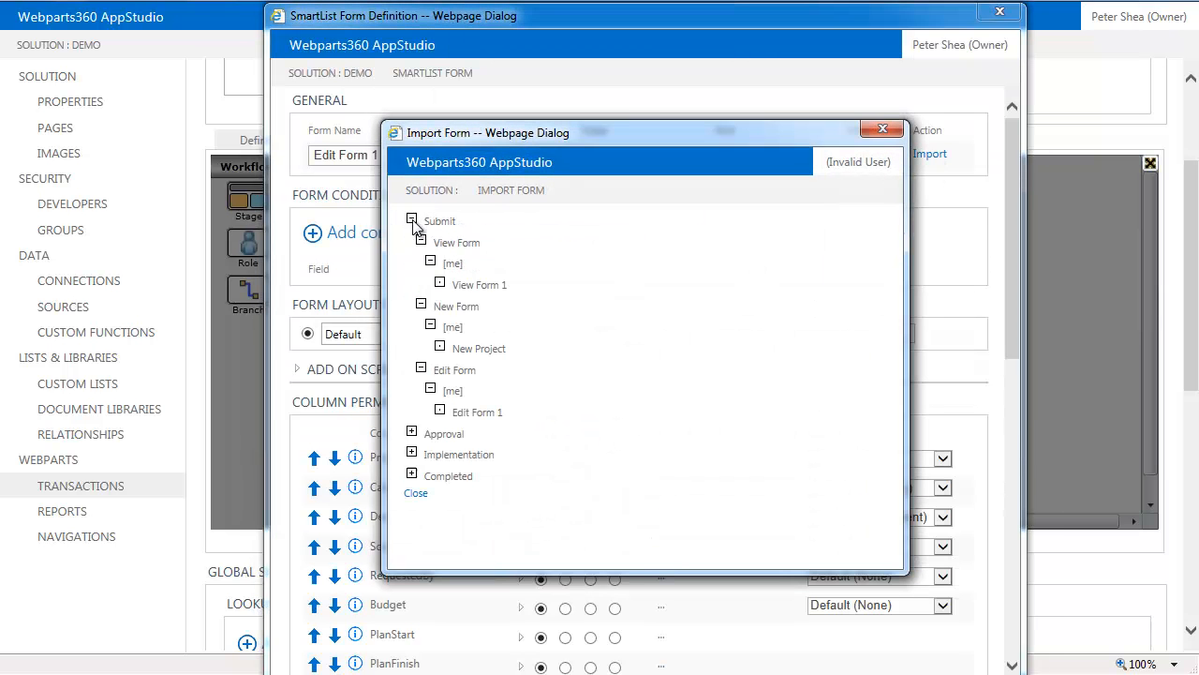
pyautogui.click(482, 348)
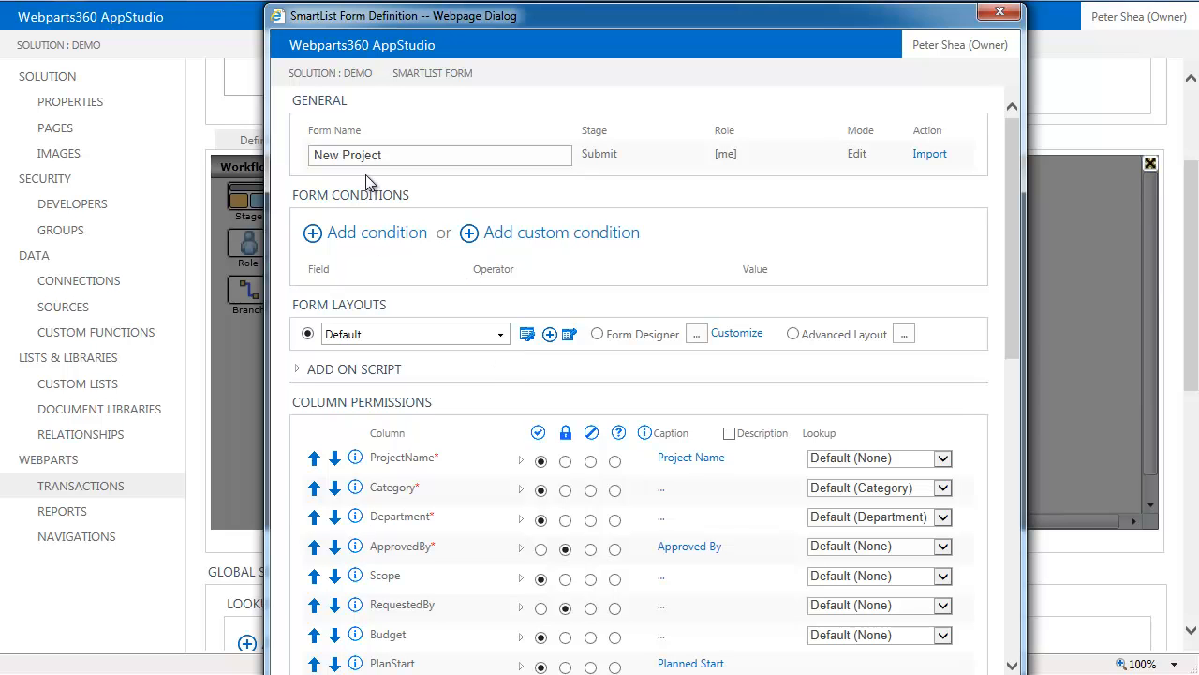
pyautogui.click(343, 157)
pyautogui.moveTo(343, 158); pyautogui.dragTo(253, 167)
pyautogui.write('Resubmit')
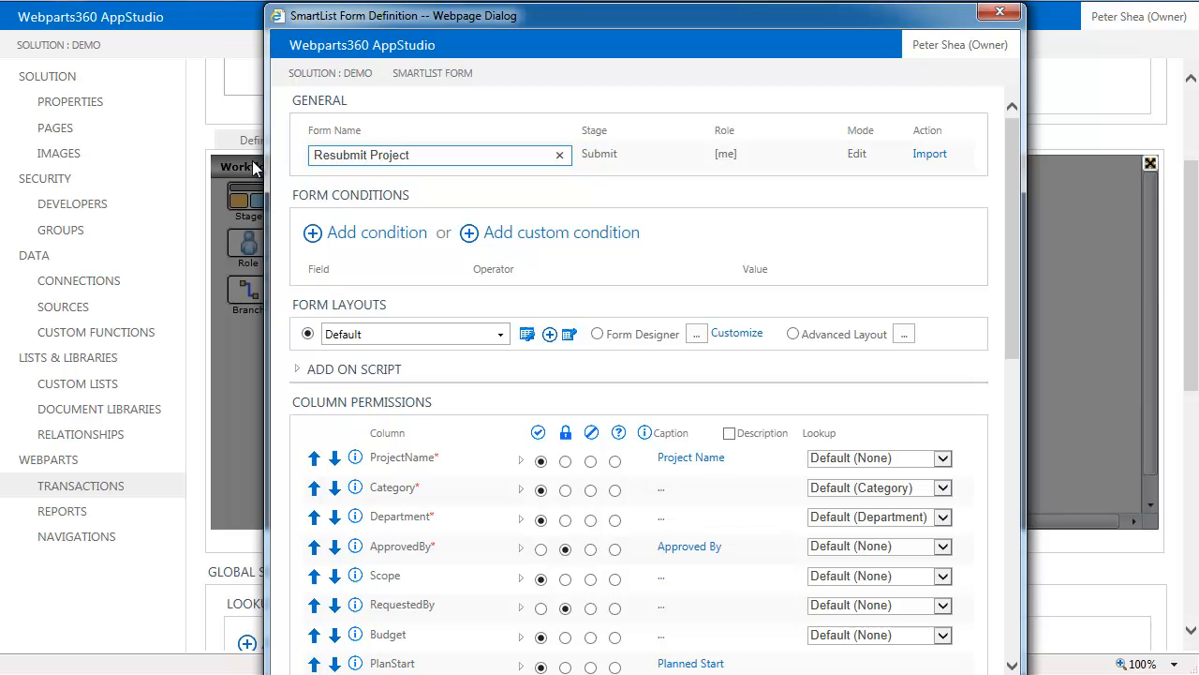
# Add a form condition to Resubmit Project requiring Created By Equal [myid].
pyautogui.scroll(-3, 788, 378)
pyautogui.scroll(3, 729, 382)
pyautogui.click(379, 238)
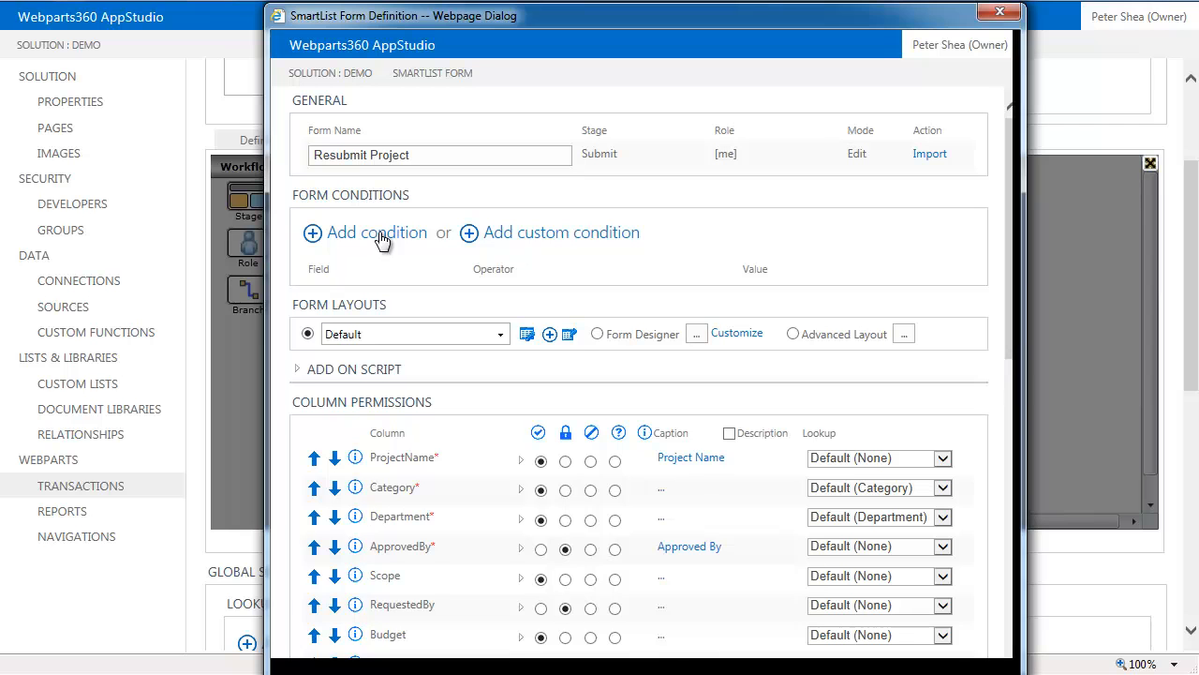
pyautogui.click(531, 293)
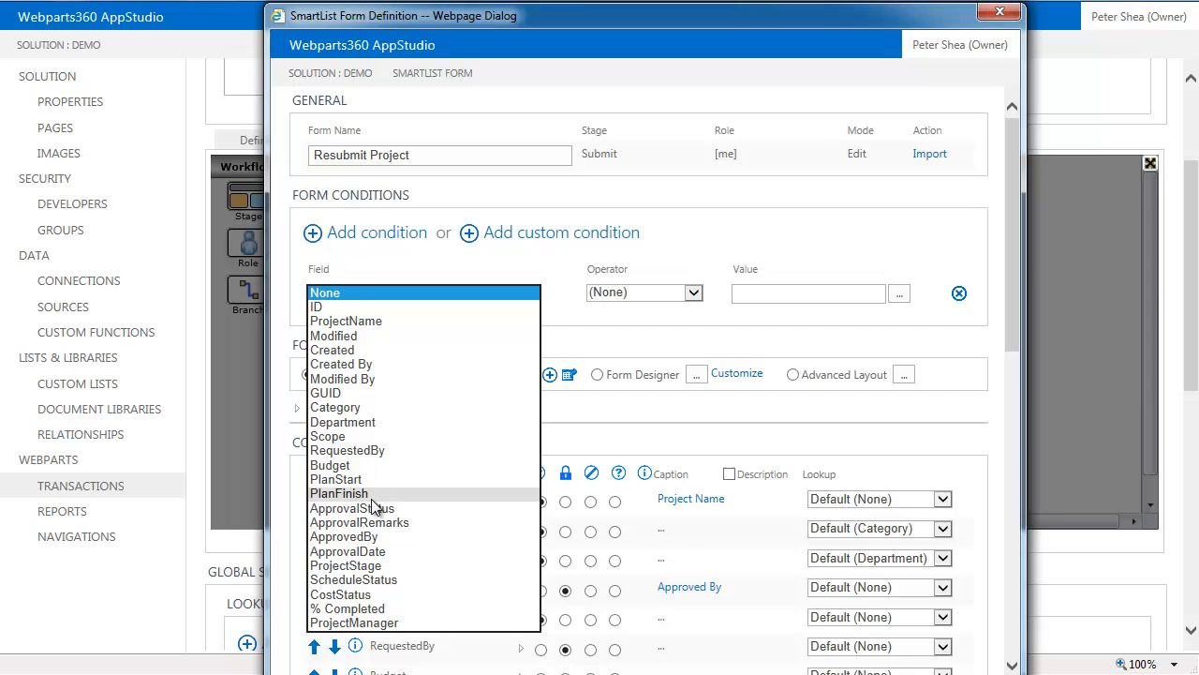
pyautogui.click(349, 363)
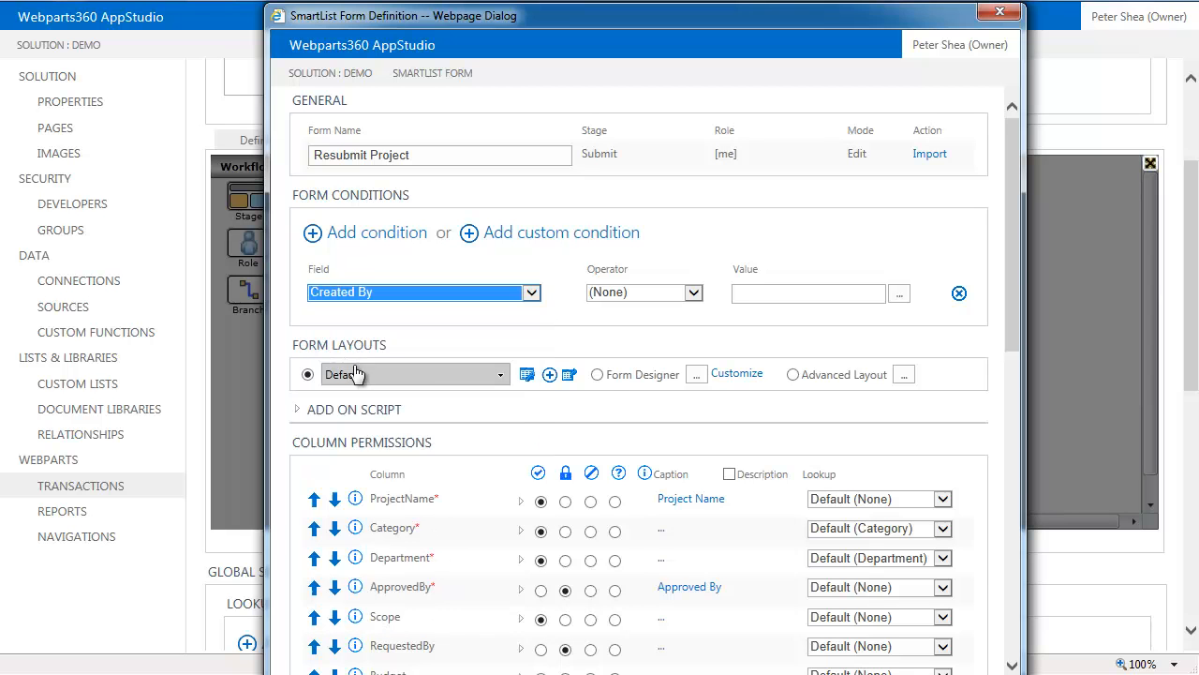
pyautogui.click(694, 302)
pyautogui.click(645, 307)
pyautogui.click(757, 292)
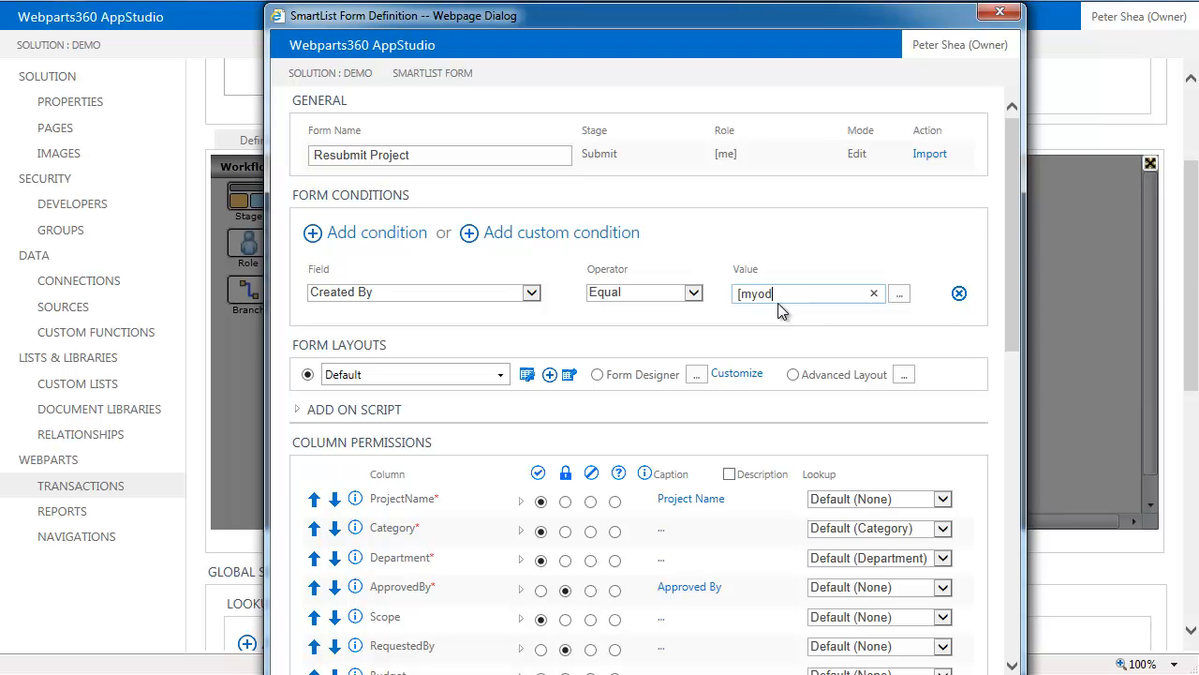
pyautogui.write('[myod')
pyautogui.press('BackSpace')
pyautogui.press('BackSpace')
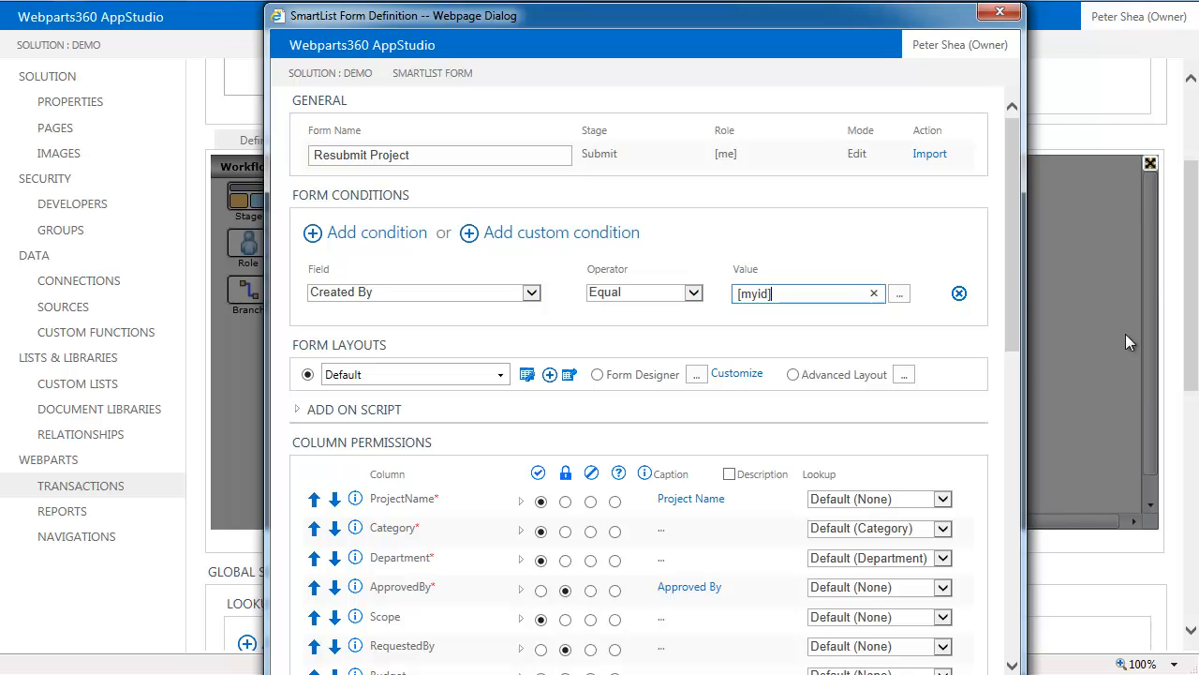
# Add a second form condition to Resubmit Project, joined with AND, requiring ApprovalStatus Equal Rejected.
pyautogui.click(389, 238)
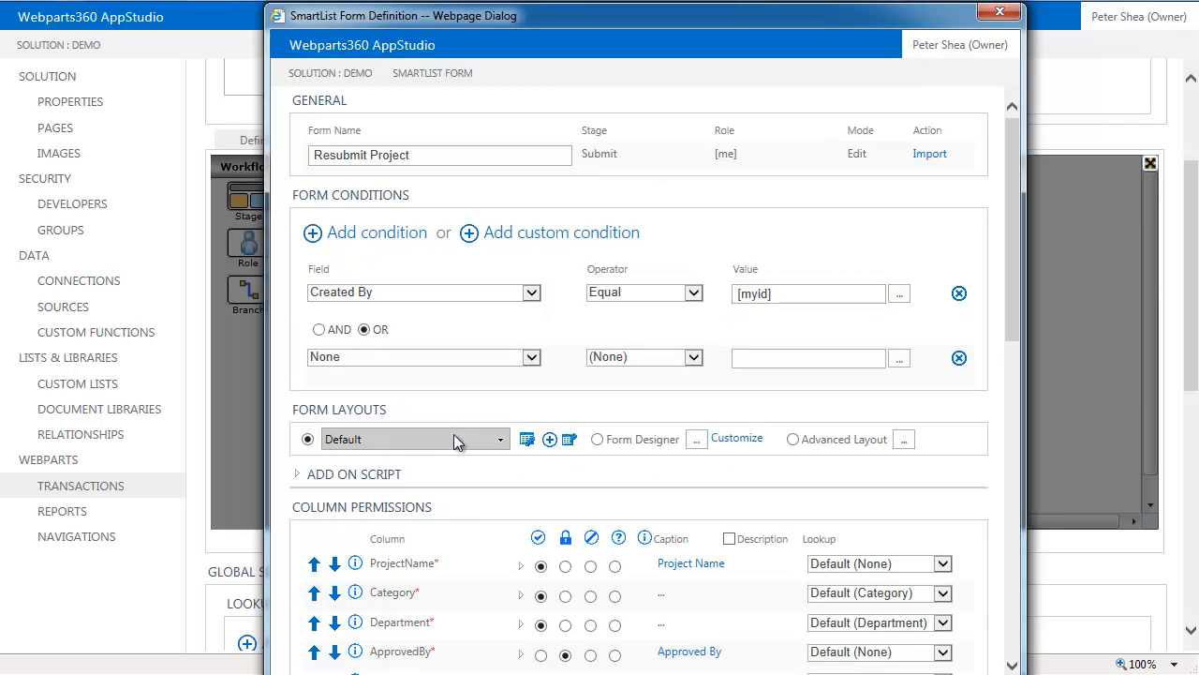
pyautogui.click(319, 329)
pyautogui.click(532, 357)
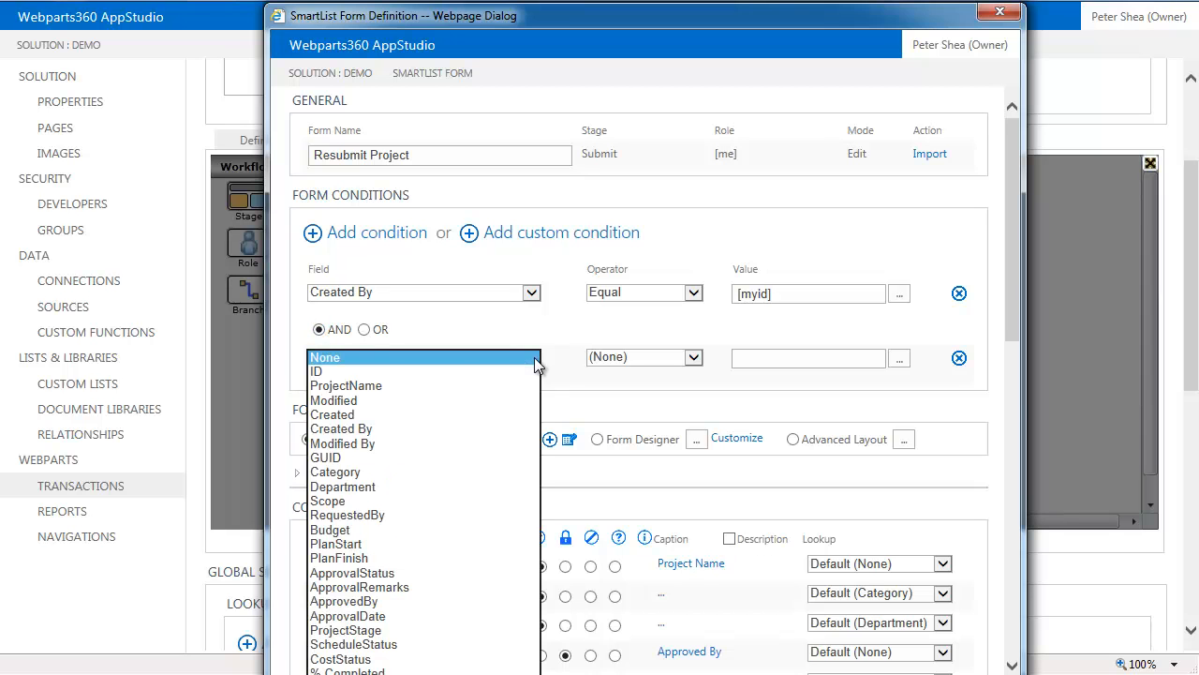
pyautogui.click(375, 573)
pyautogui.click(701, 362)
pyautogui.click(698, 375)
pyautogui.click(750, 358)
pyautogui.click(757, 407)
# Include the ApprovalRemarks column in the form and move it above ProjectName to the first position in the column permissions.
pyautogui.scroll(-5, 732, 513)
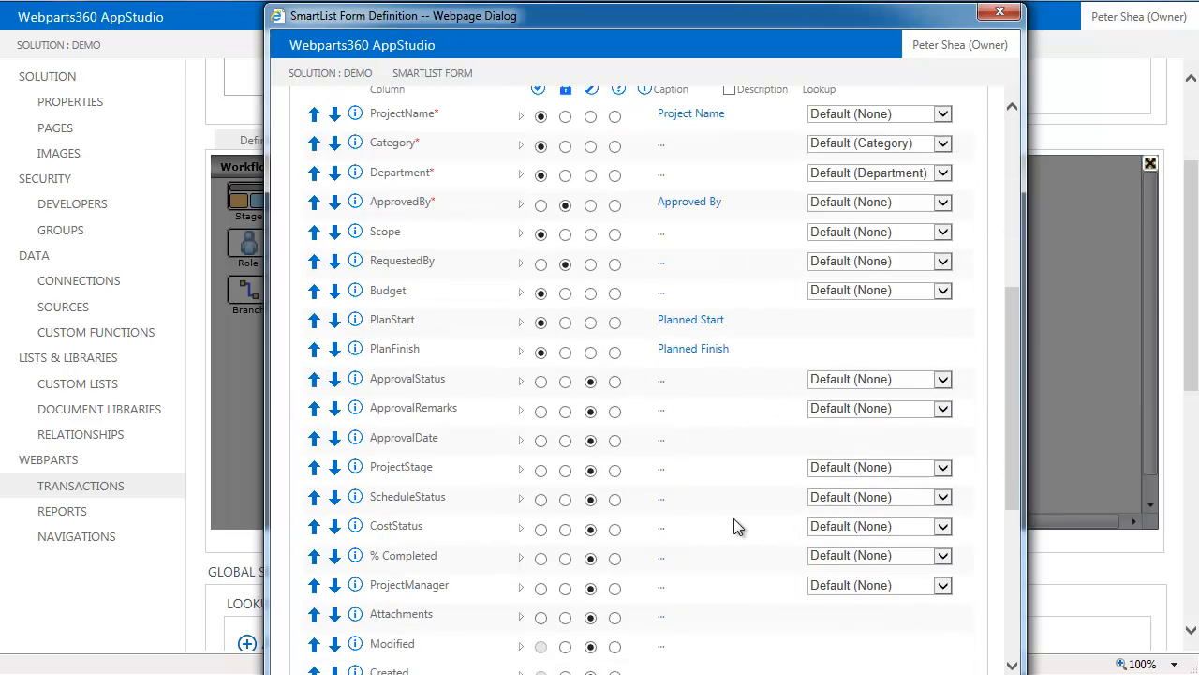
pyautogui.click(542, 413)
pyautogui.click(314, 408)
pyautogui.click(314, 379)
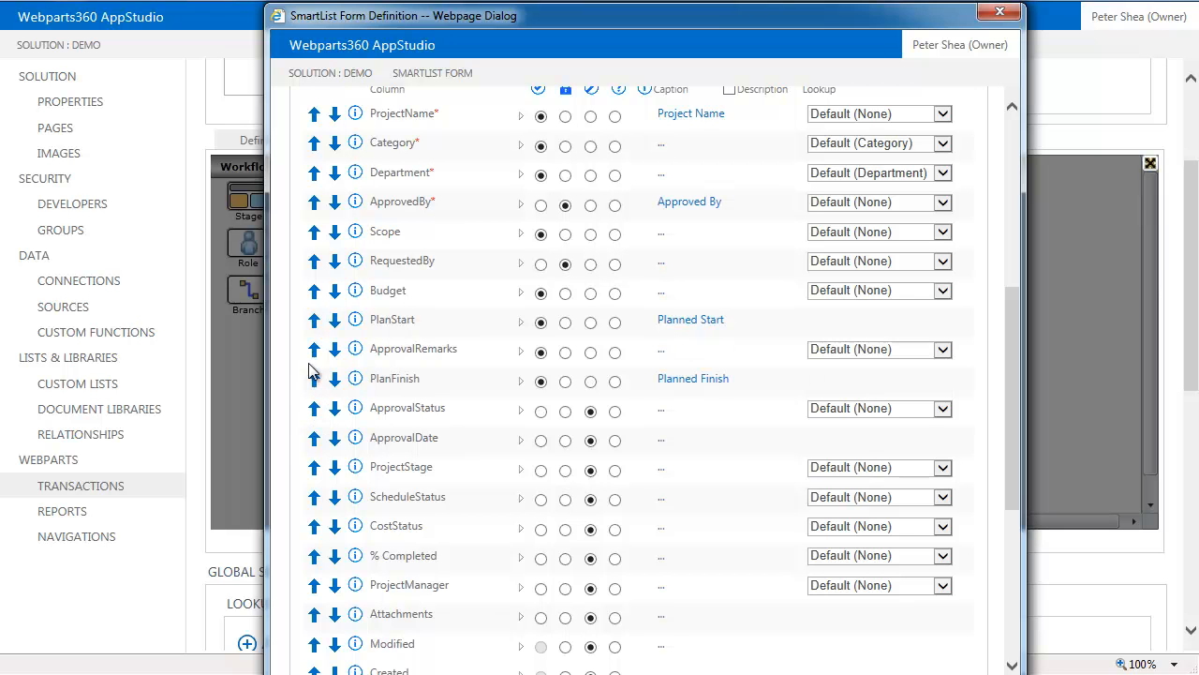
pyautogui.click(314, 349)
pyautogui.click(314, 319)
pyautogui.scroll(3, 400, 354)
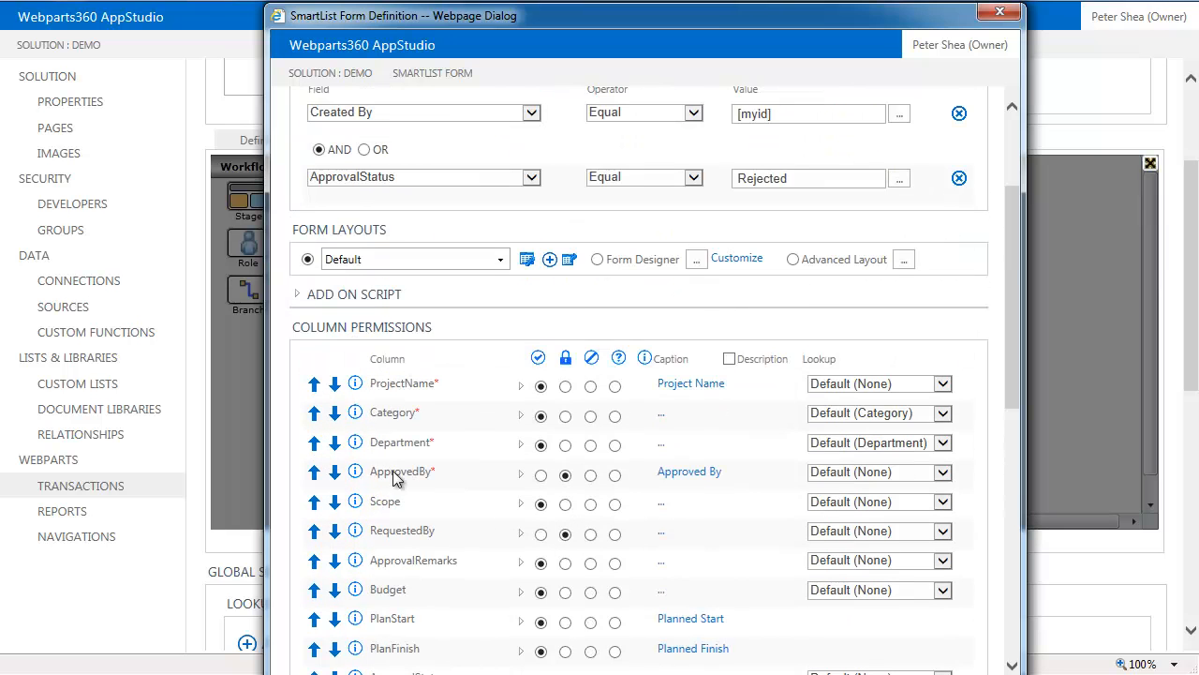
pyautogui.click(314, 560)
pyautogui.click(314, 530)
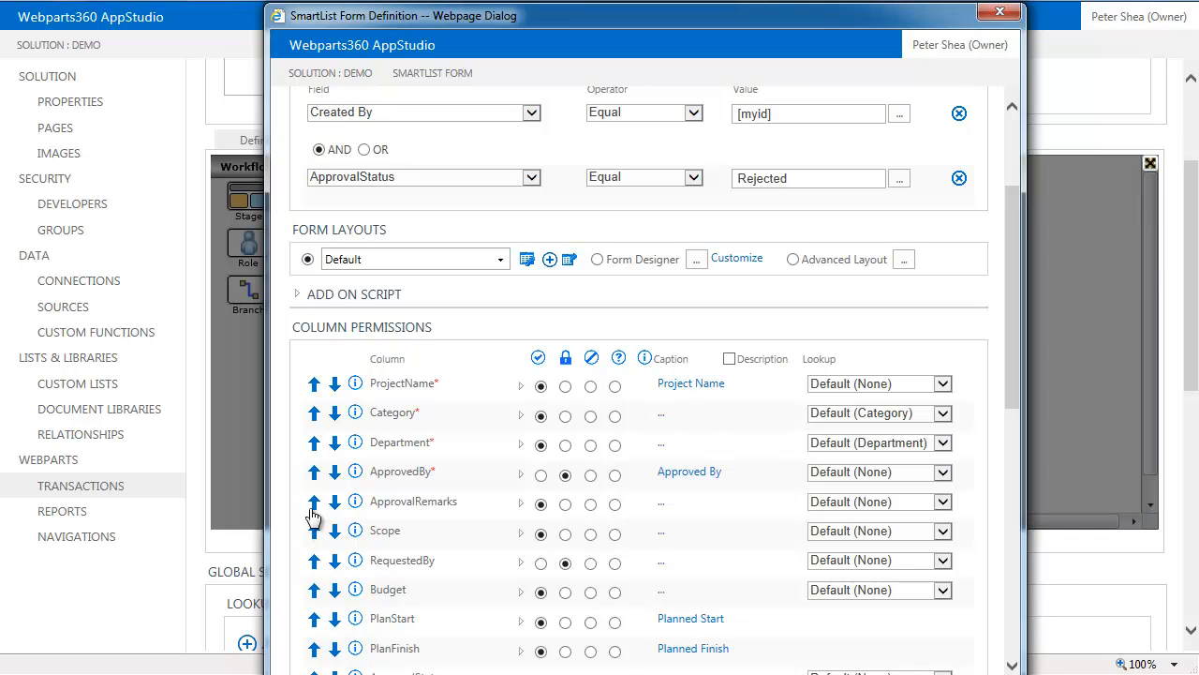
pyautogui.click(314, 501)
pyautogui.click(314, 472)
pyautogui.click(314, 442)
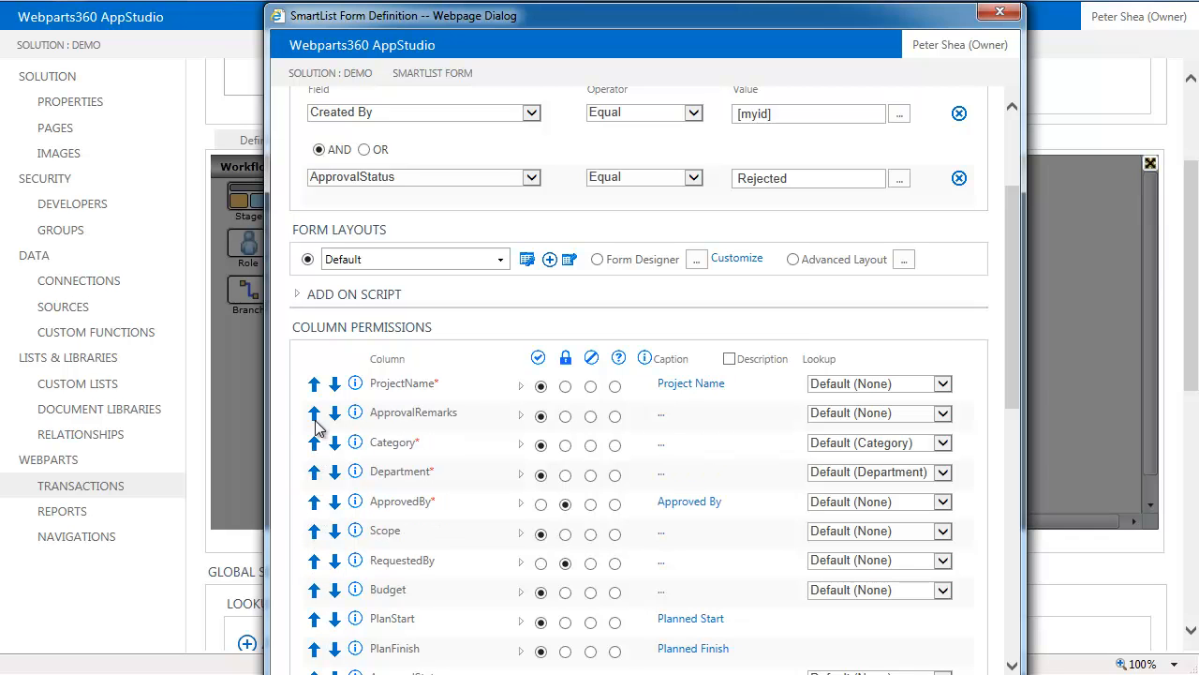
pyautogui.click(314, 412)
# Make the ApprovalRemarks column read-only and caption it "Reason for Reject".
pyautogui.click(565, 386)
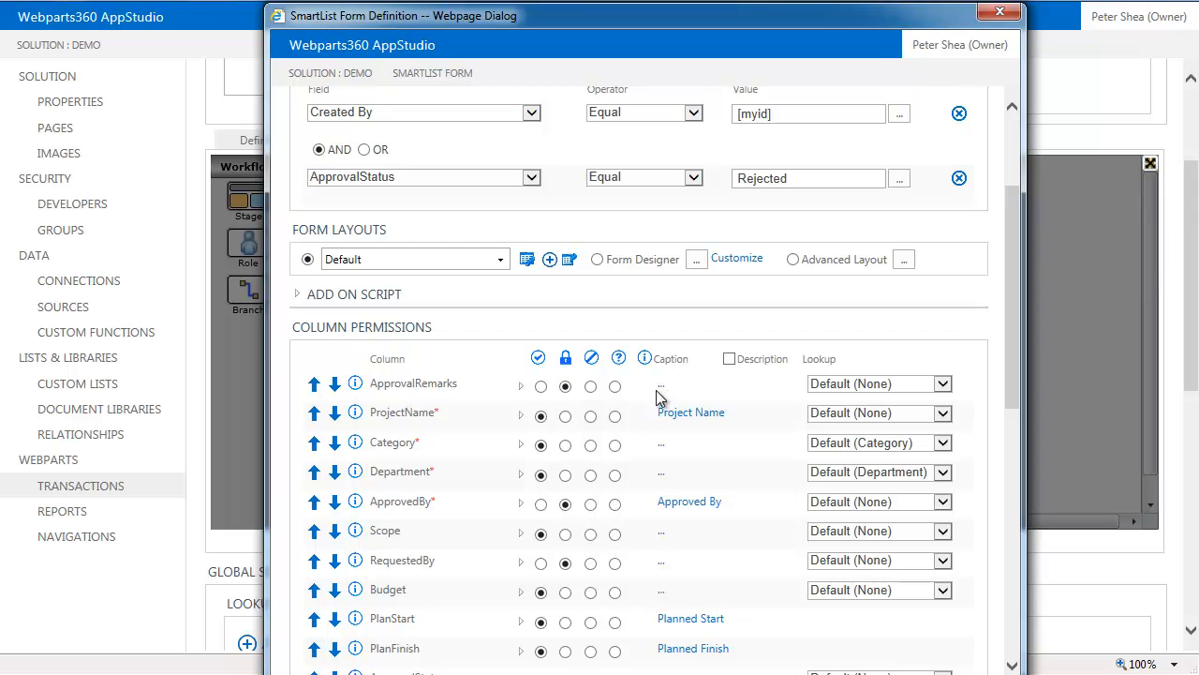
pyautogui.click(661, 387)
pyautogui.write('Reason for Rehect')
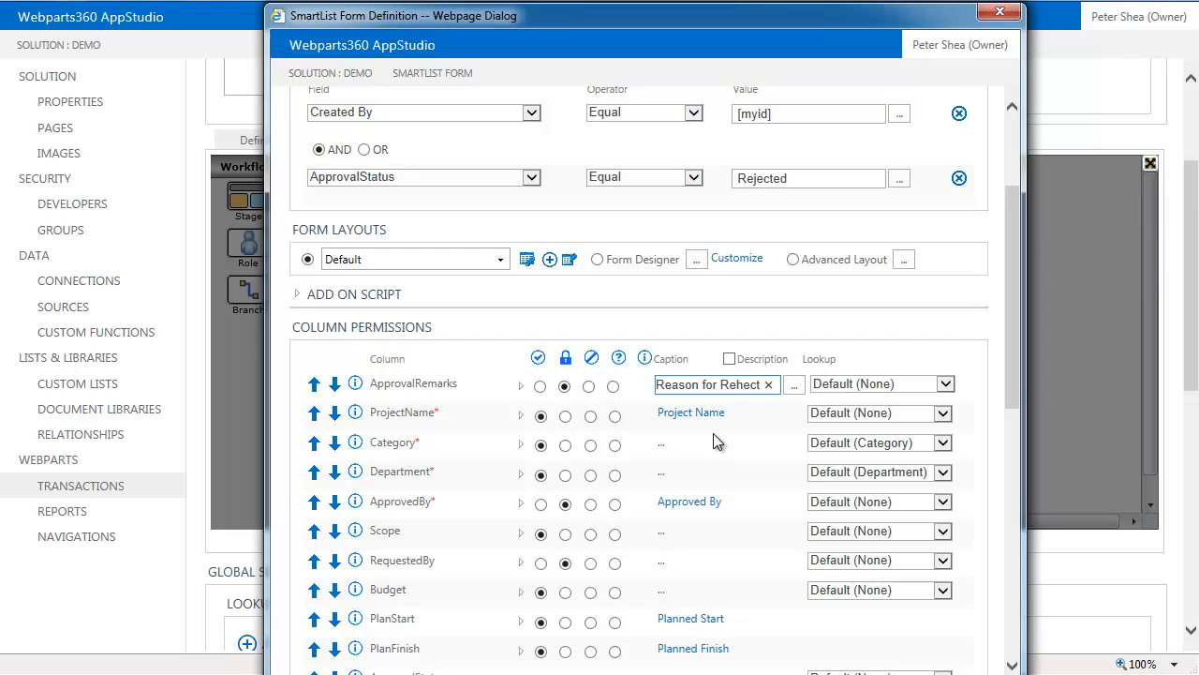
pyautogui.press('BackSpace')
pyautogui.press('BackSpace')
pyautogui.press('BackSpace')
pyautogui.press('BackSpace')
pyautogui.write('ject')
# Make the ApprovalStatus column read-only and give it the direct default value Pending.
pyautogui.scroll(-3, 797, 511)
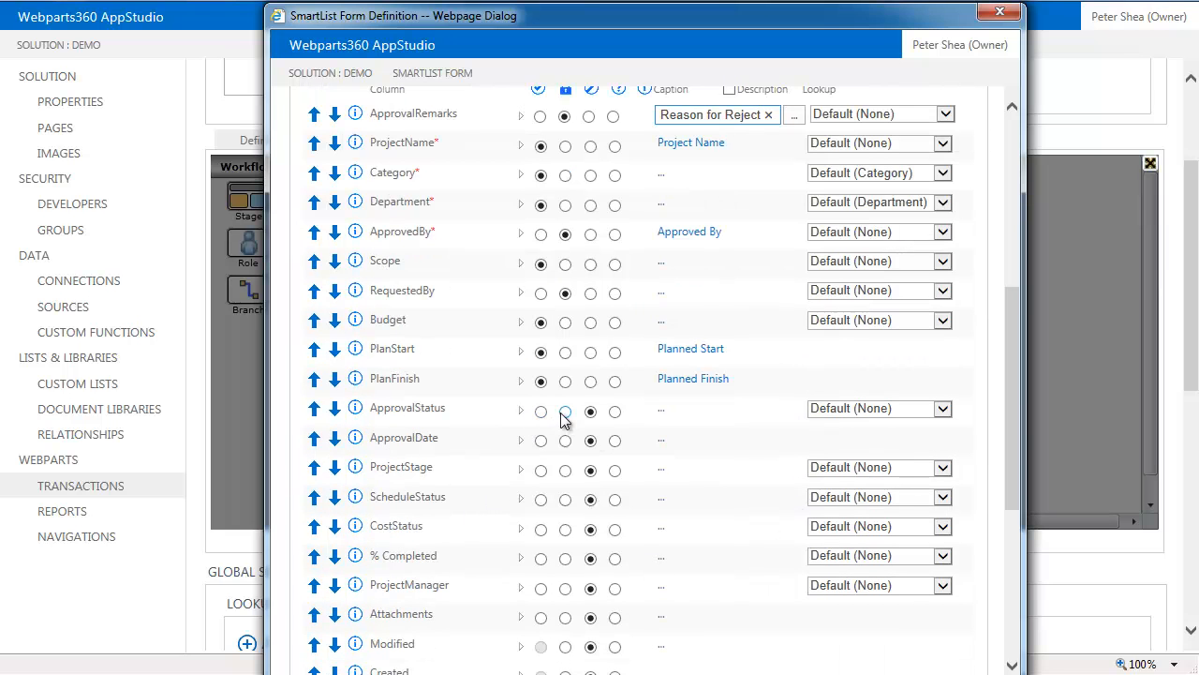
pyautogui.click(521, 413)
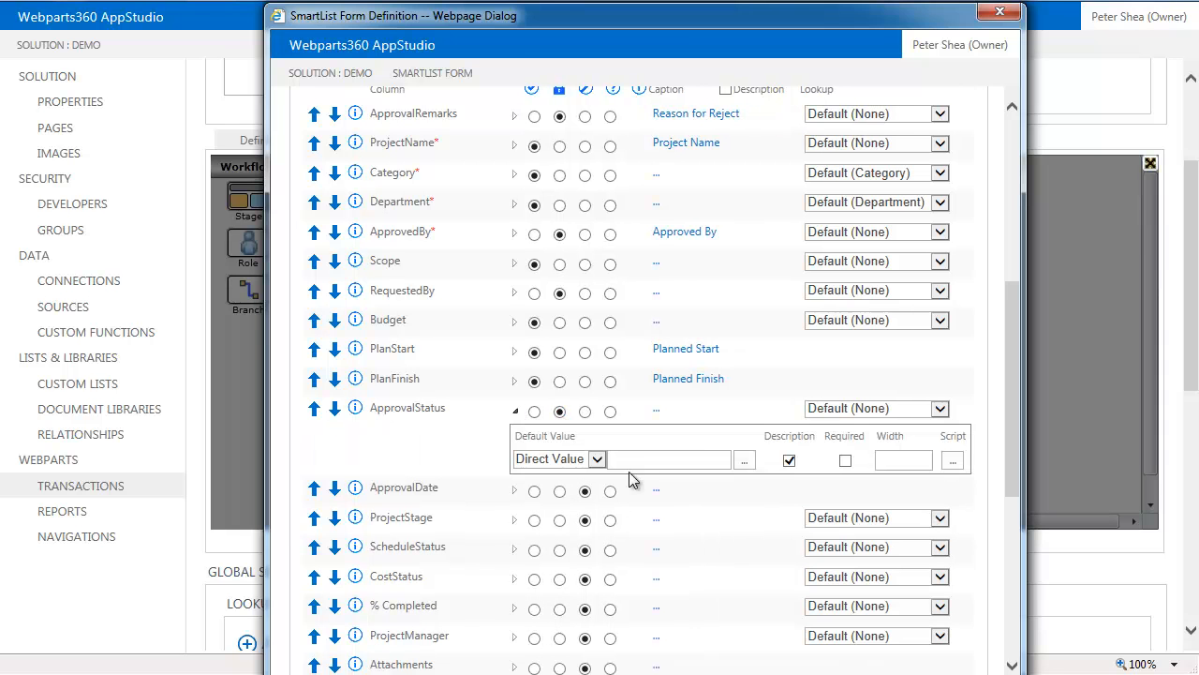
pyautogui.click(642, 460)
pyautogui.click(648, 478)
pyautogui.scroll(5, 712, 512)
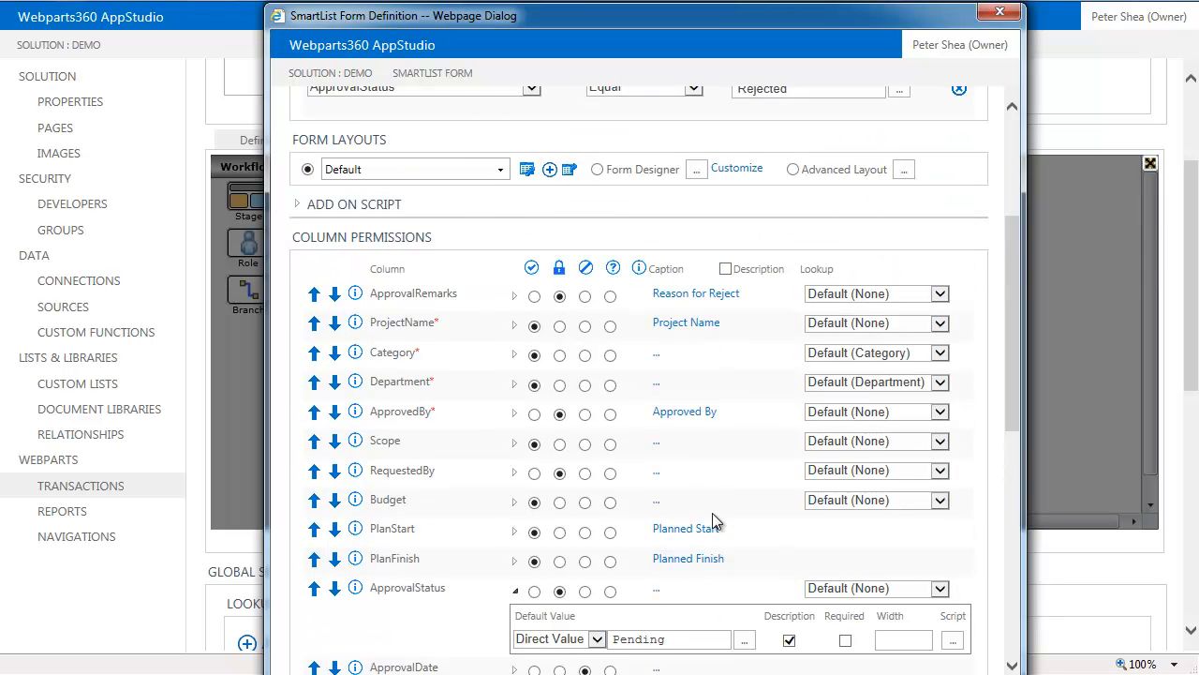
# Save the Resubmit Project form with the Submit stage's role definition, and save the Projects transaction definition.
pyautogui.scroll(-12, 712, 515)
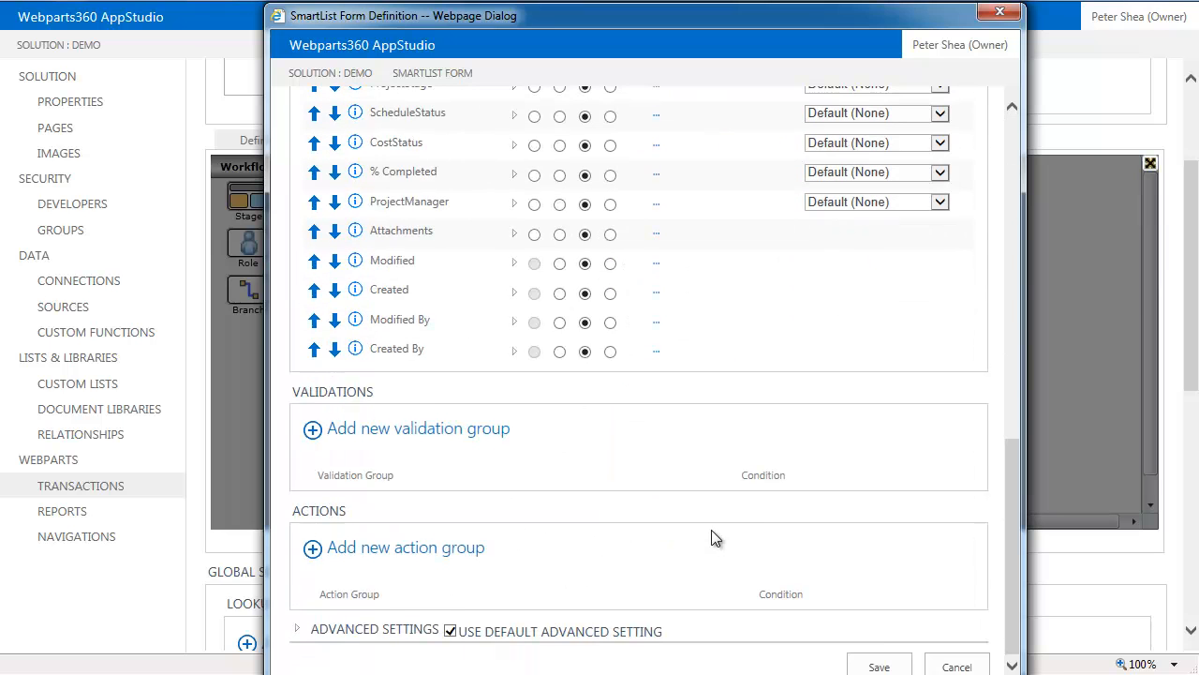
pyautogui.click(868, 664)
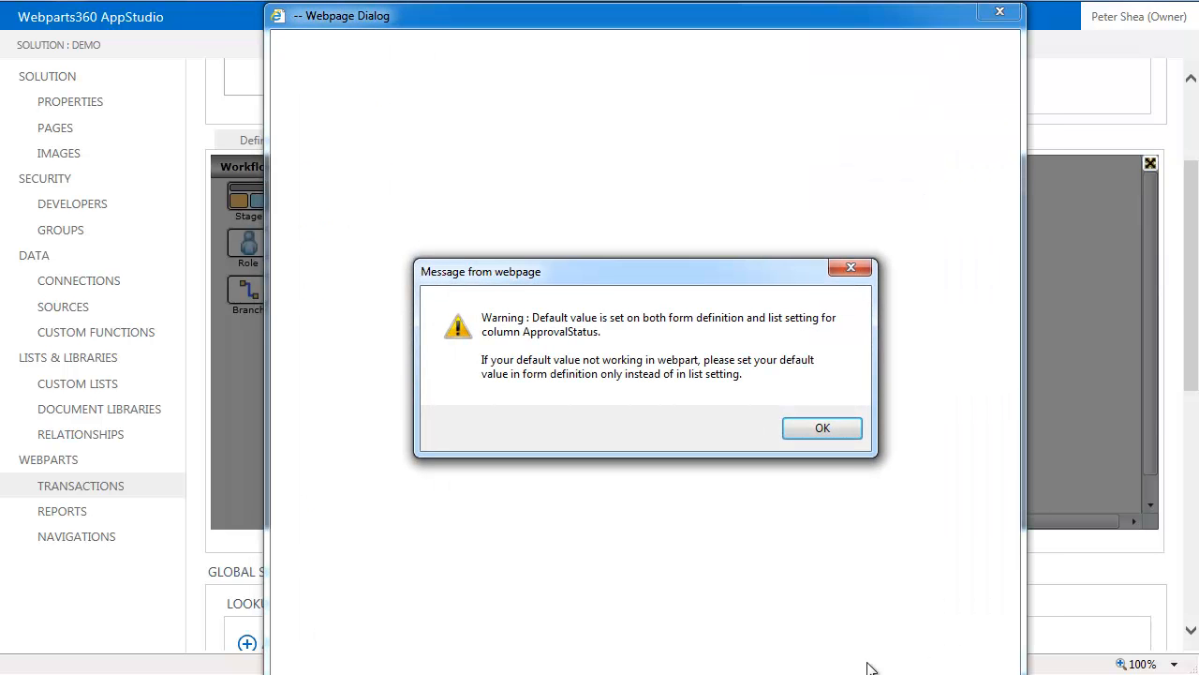
pyautogui.click(820, 429)
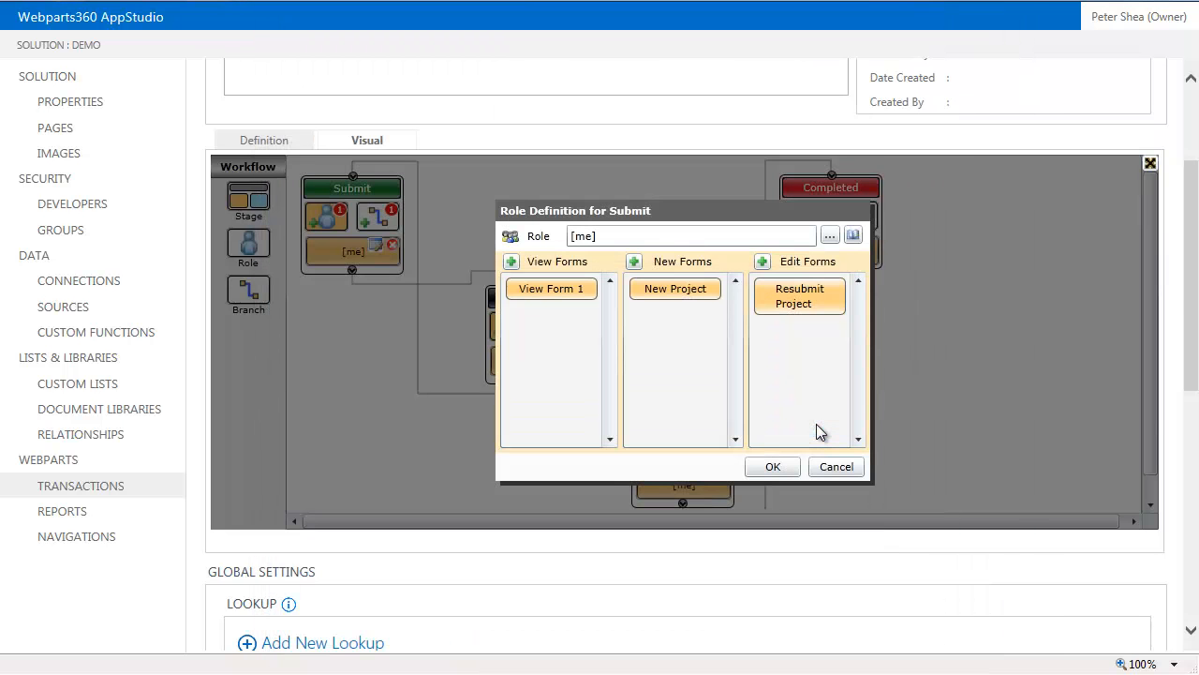
pyautogui.click(772, 466)
pyautogui.scroll(-10, 785, 468)
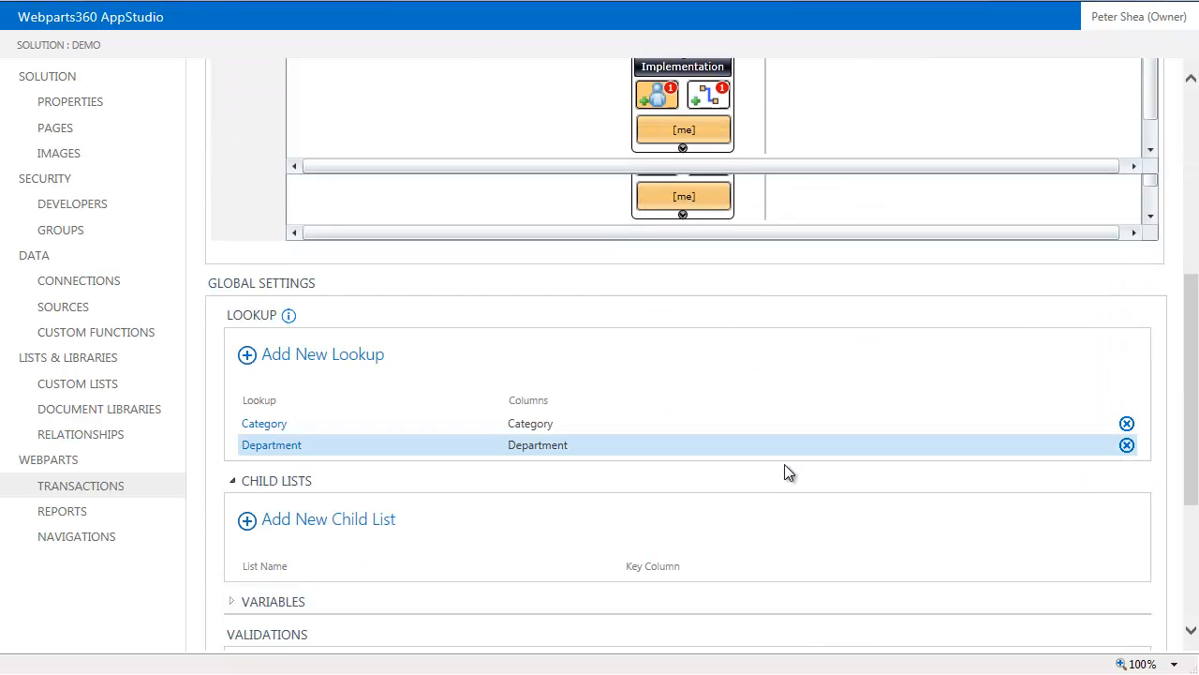
pyautogui.click(991, 632)
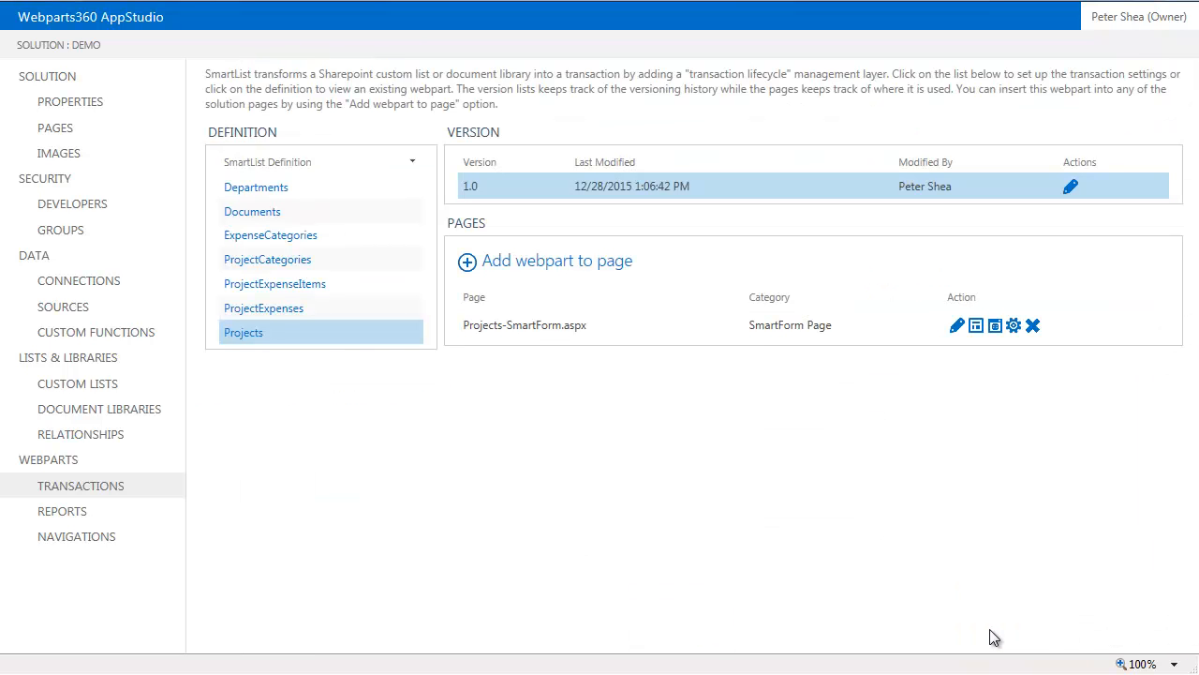
# Edit version 1.0 of the Projects Listing report and open the definition of its Projects gantt view.
pyautogui.click(58, 514)
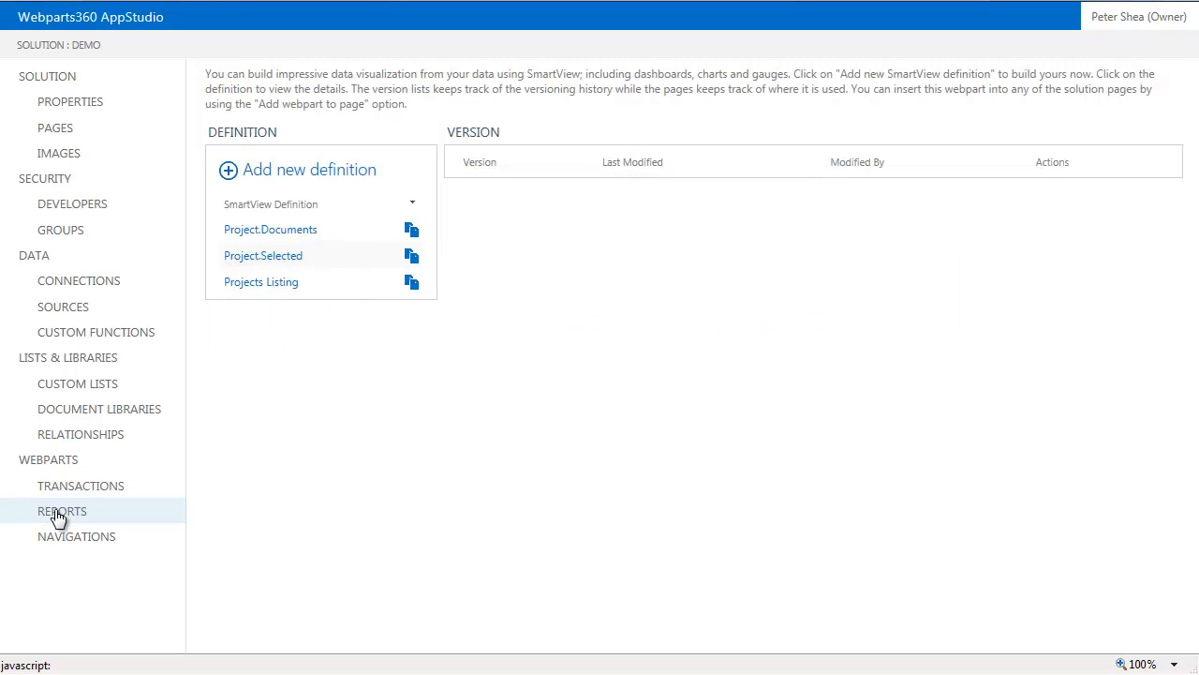
pyautogui.click(278, 290)
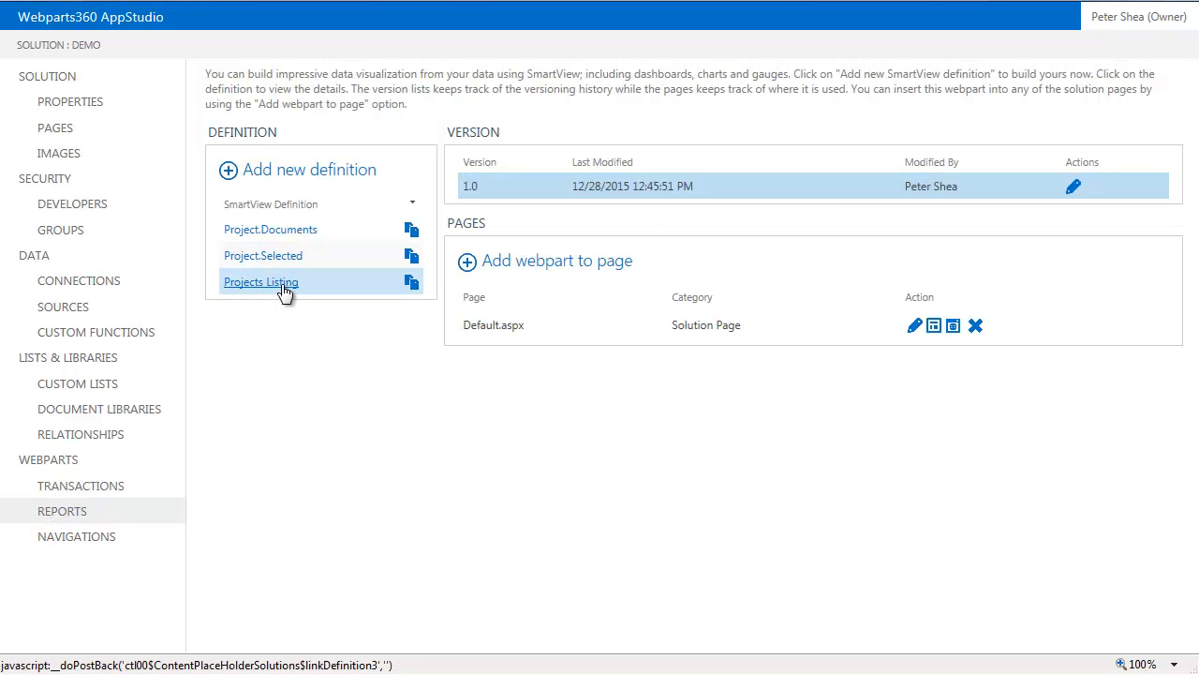
pyautogui.click(820, 199)
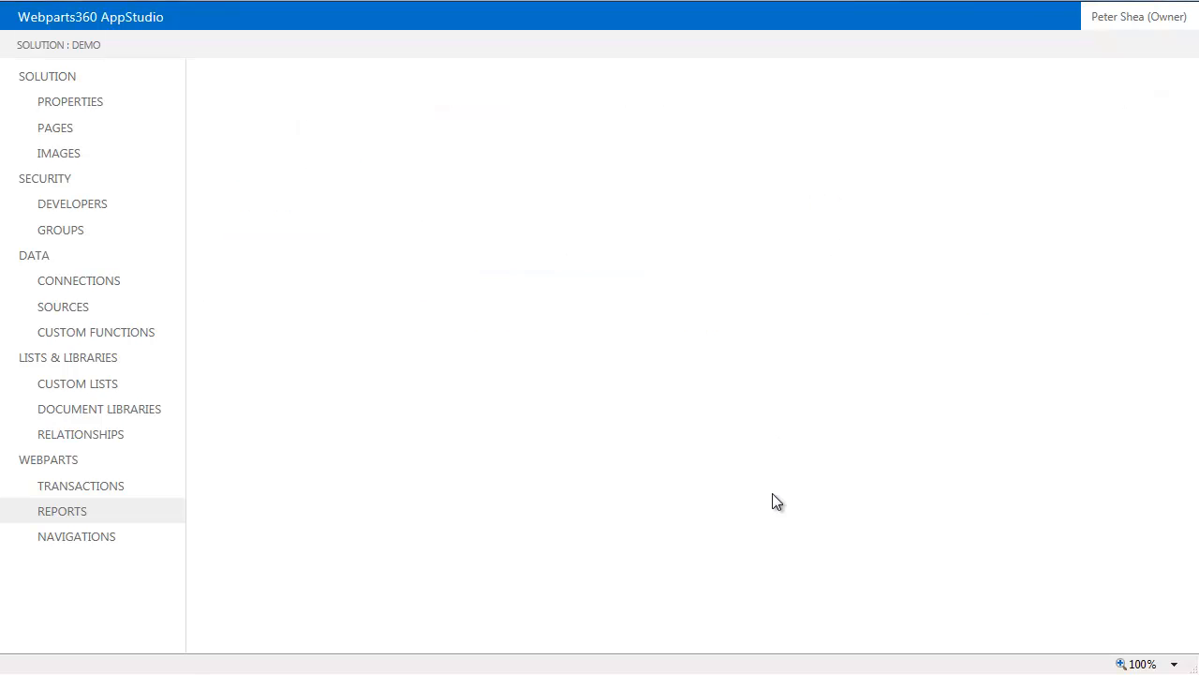
pyautogui.scroll(-2, 619, 410)
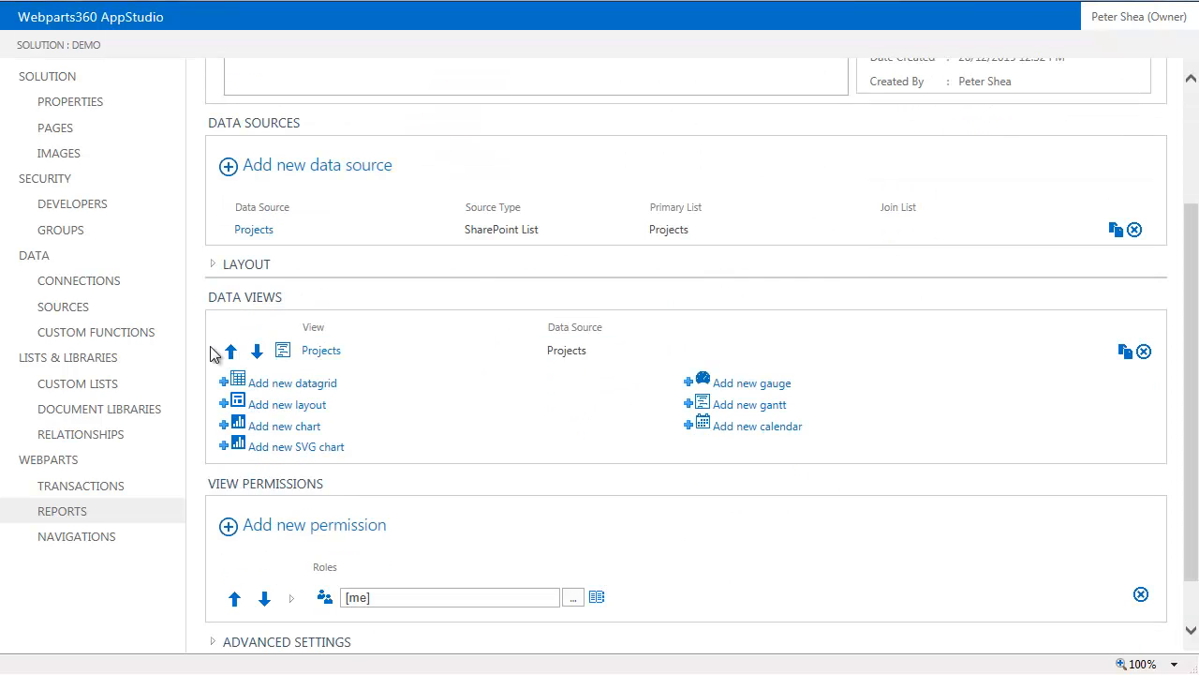
pyautogui.scroll(-1, 322, 353)
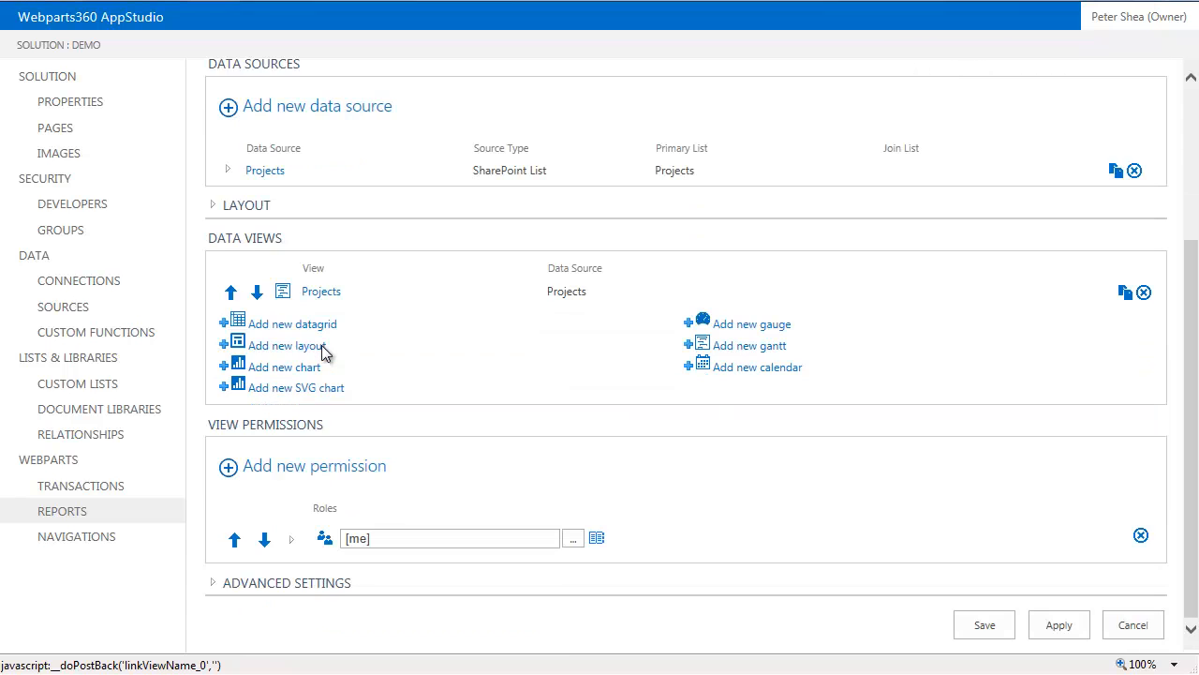
pyautogui.scroll(-5, 591, 314)
pyautogui.scroll(-6, 609, 346)
# Enable the Workflow menu item for the [me] role in the view's menu permissions and save the view and report.
pyautogui.click(204, 574)
pyautogui.scroll(-5, 562, 487)
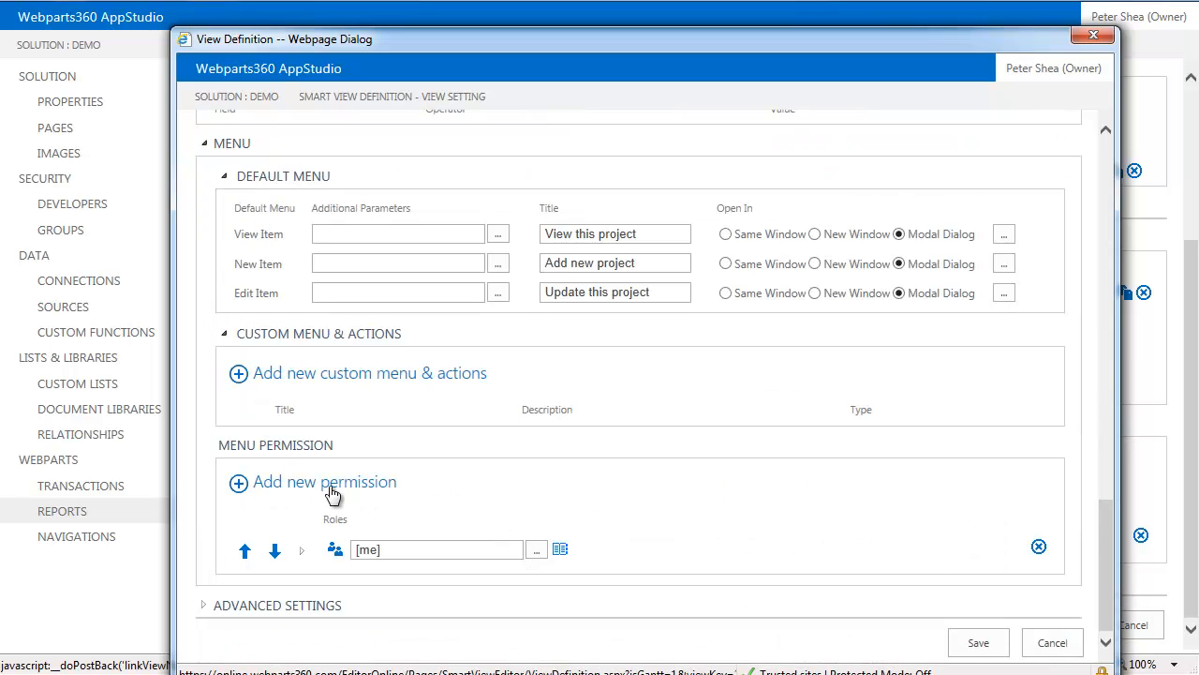
pyautogui.click(302, 551)
pyautogui.scroll(-2, 590, 459)
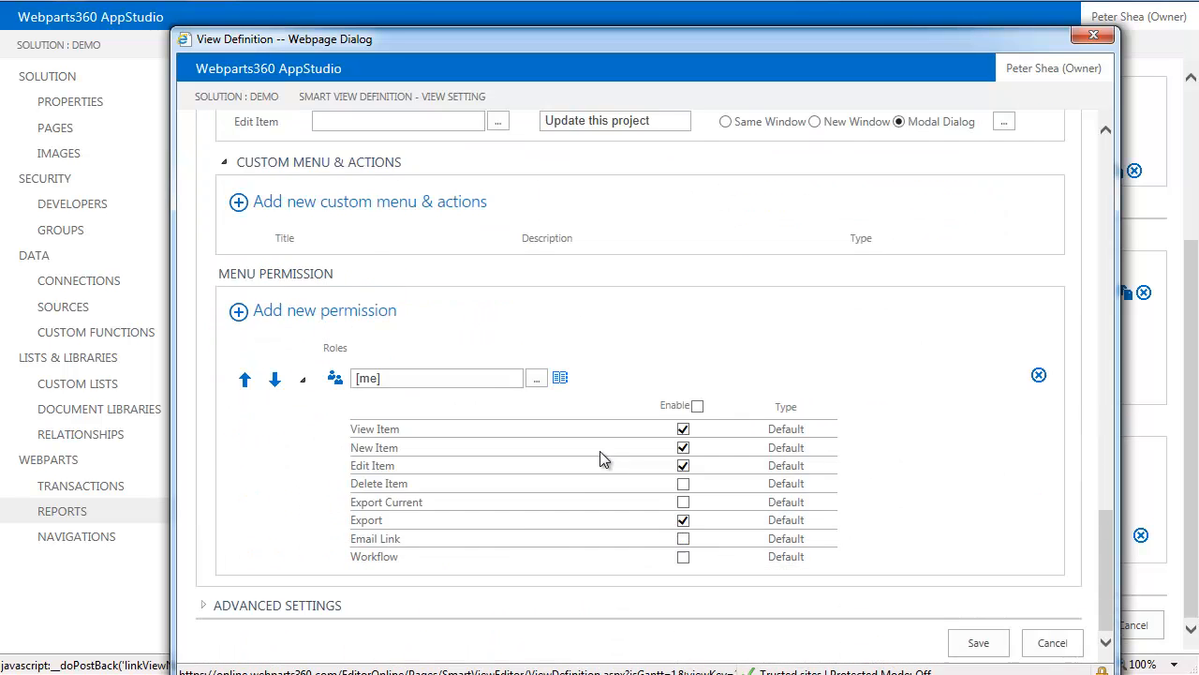
pyautogui.click(684, 558)
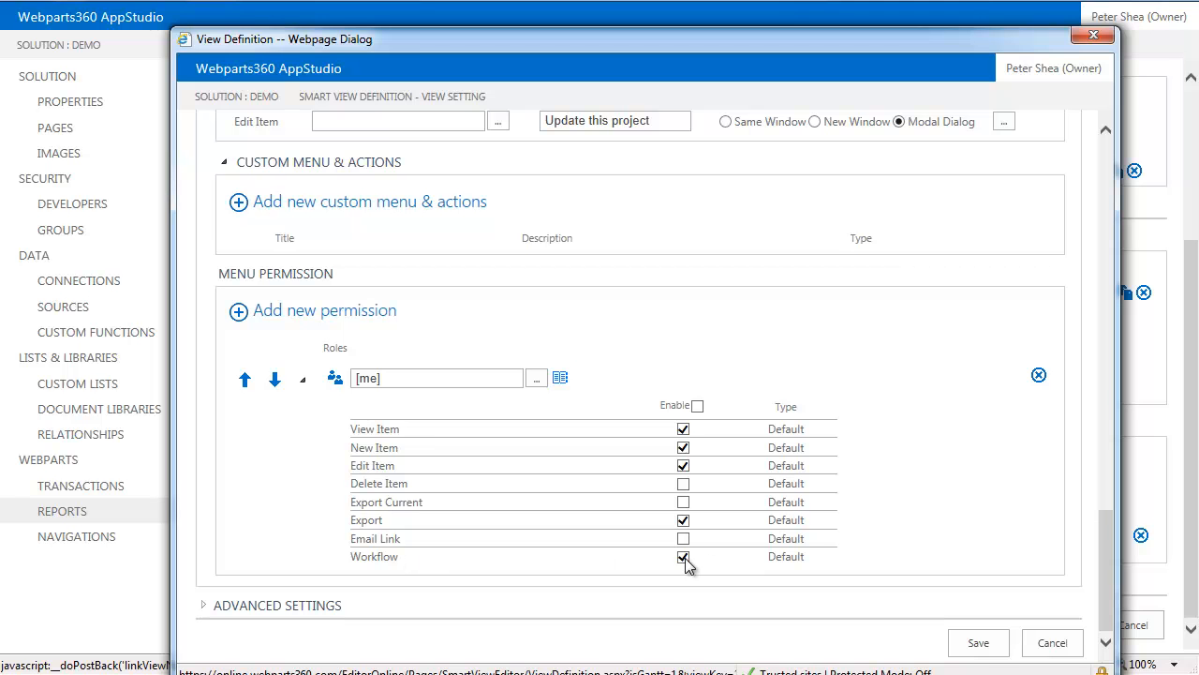
pyautogui.click(979, 645)
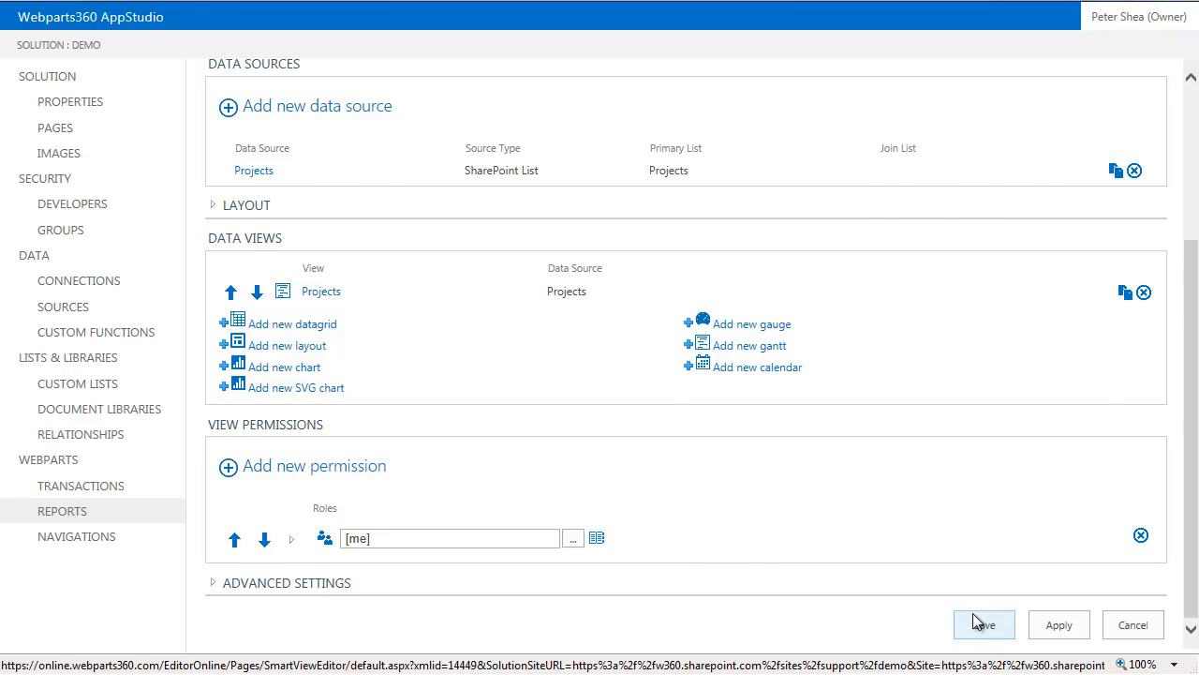
pyautogui.click(975, 620)
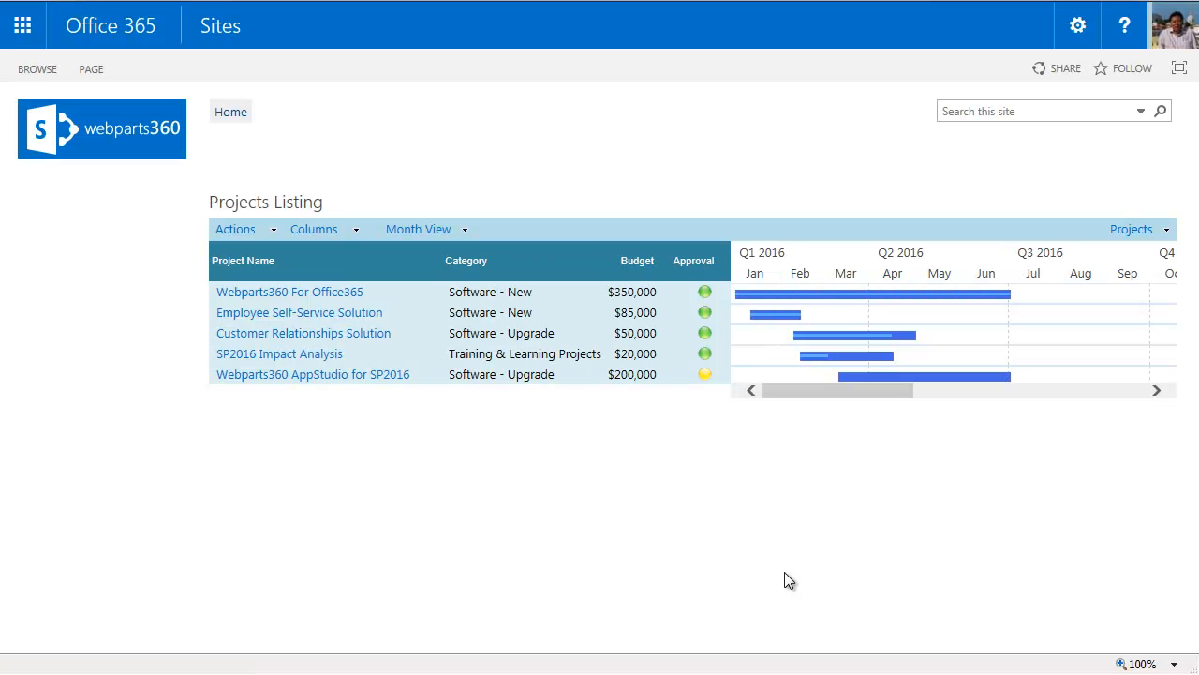
# Start a new project from the Projects Listing and set its department to Information Technology.
pyautogui.click(275, 235)
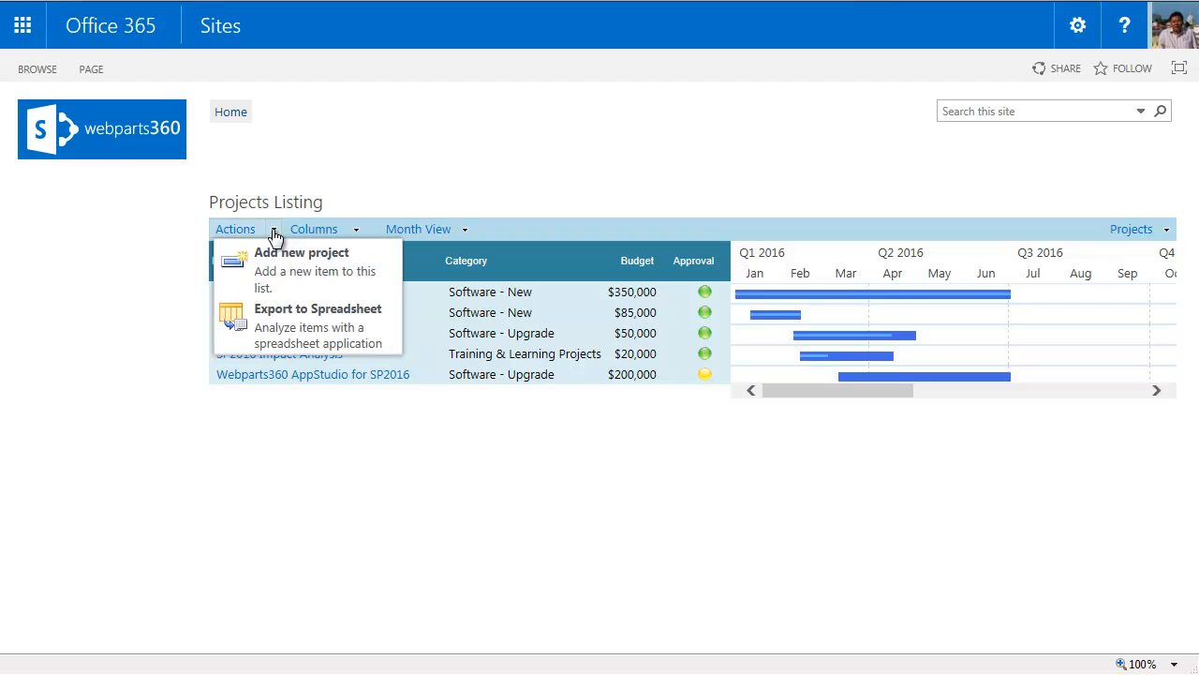
pyautogui.click(332, 275)
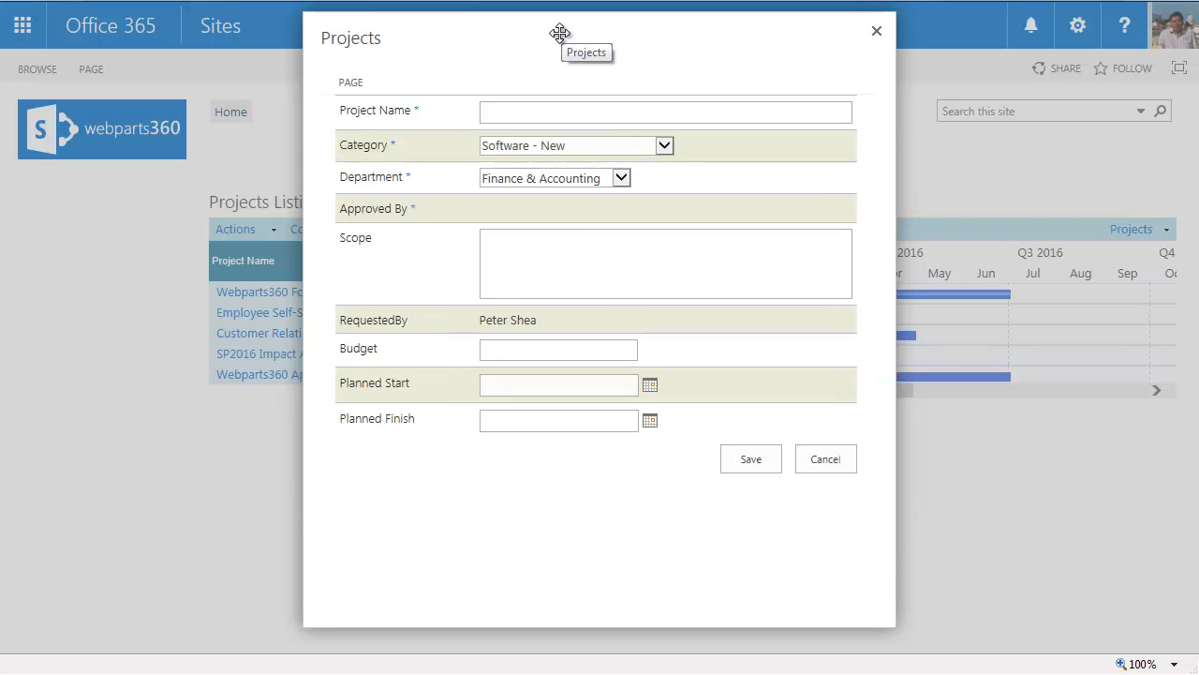
pyautogui.moveTo(541, 29); pyautogui.dragTo(576, 38)
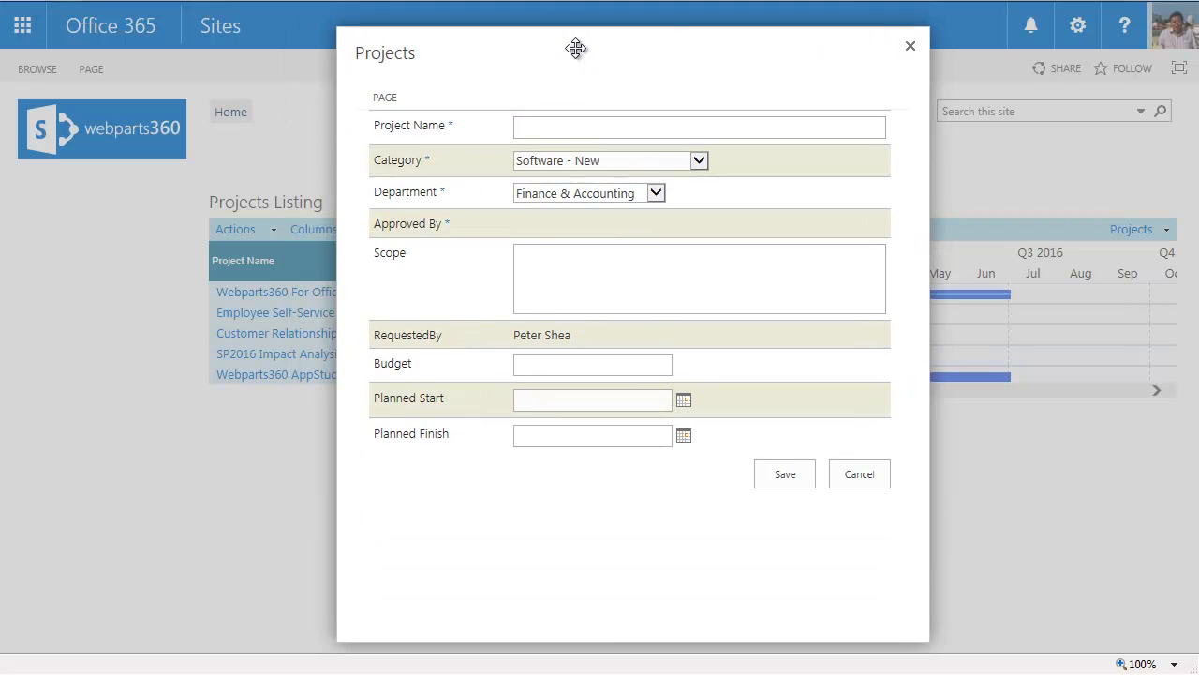
pyautogui.click(656, 198)
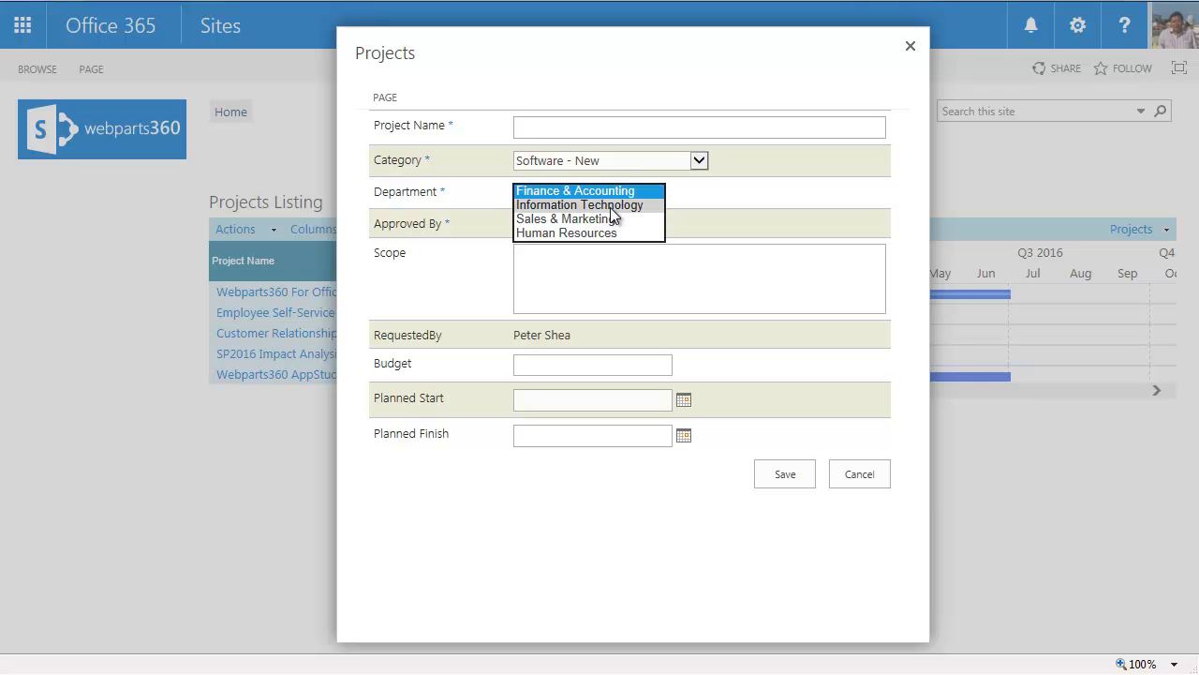
pyautogui.click(610, 207)
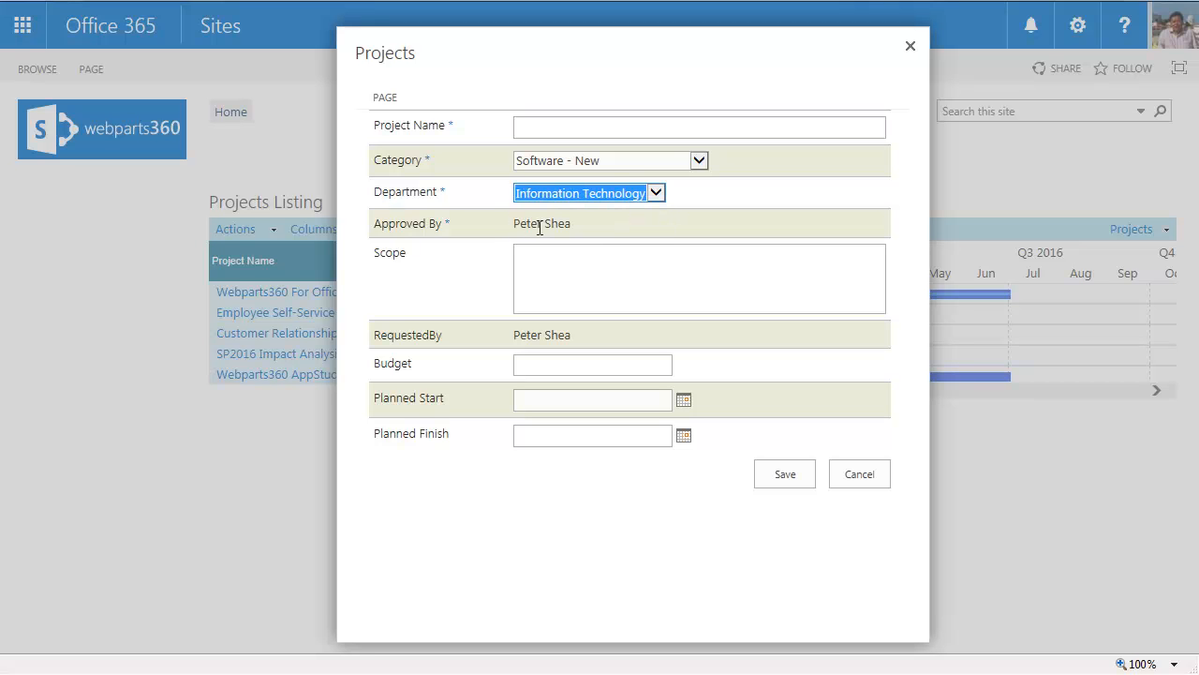
# Name the new project "New Server for Backup" and set its budget to 12000.
pyautogui.click(563, 127)
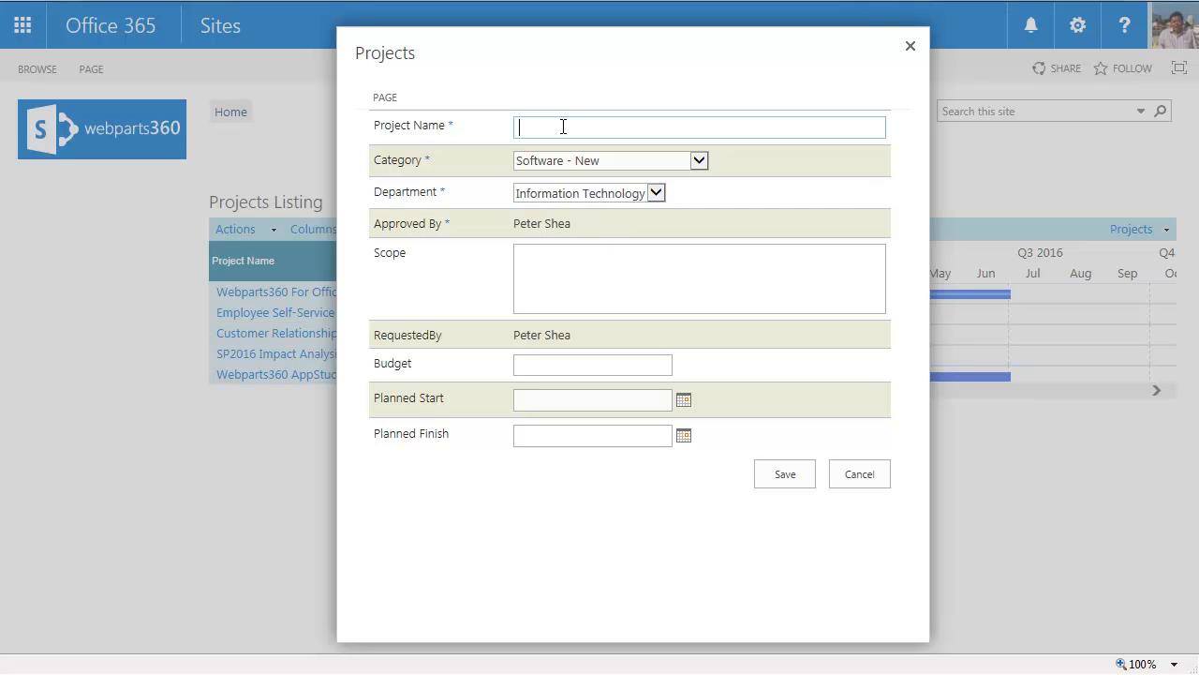
pyautogui.write('New Server for Backup')
pyautogui.click(595, 365)
pyautogui.write('12000')
# Set the new project's planned start to 1/4/2016 and its planned finish to 1/15/2016.
pyautogui.click(683, 401)
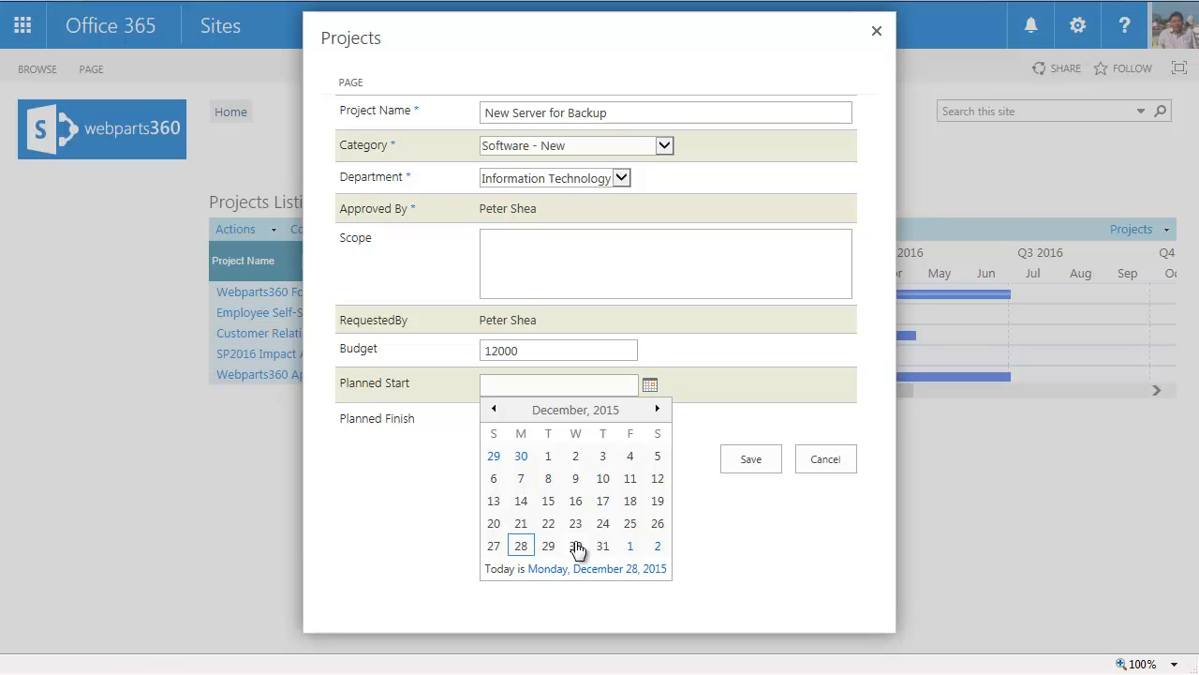
pyautogui.click(658, 409)
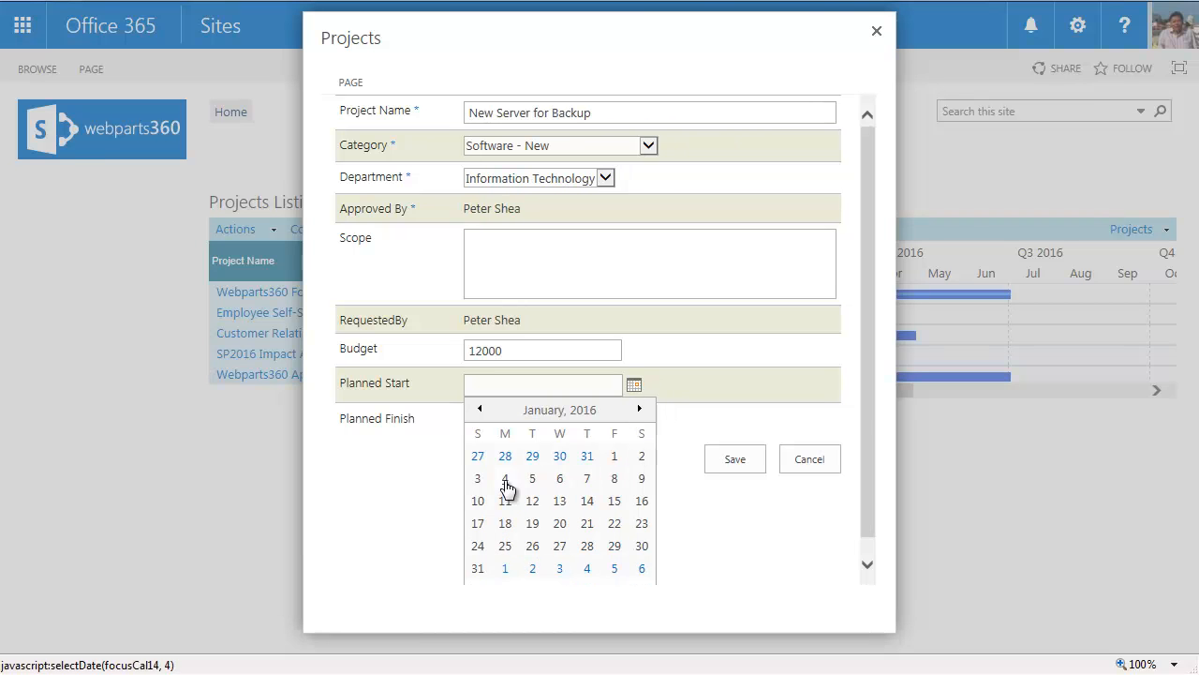
pyautogui.click(507, 479)
pyautogui.click(623, 421)
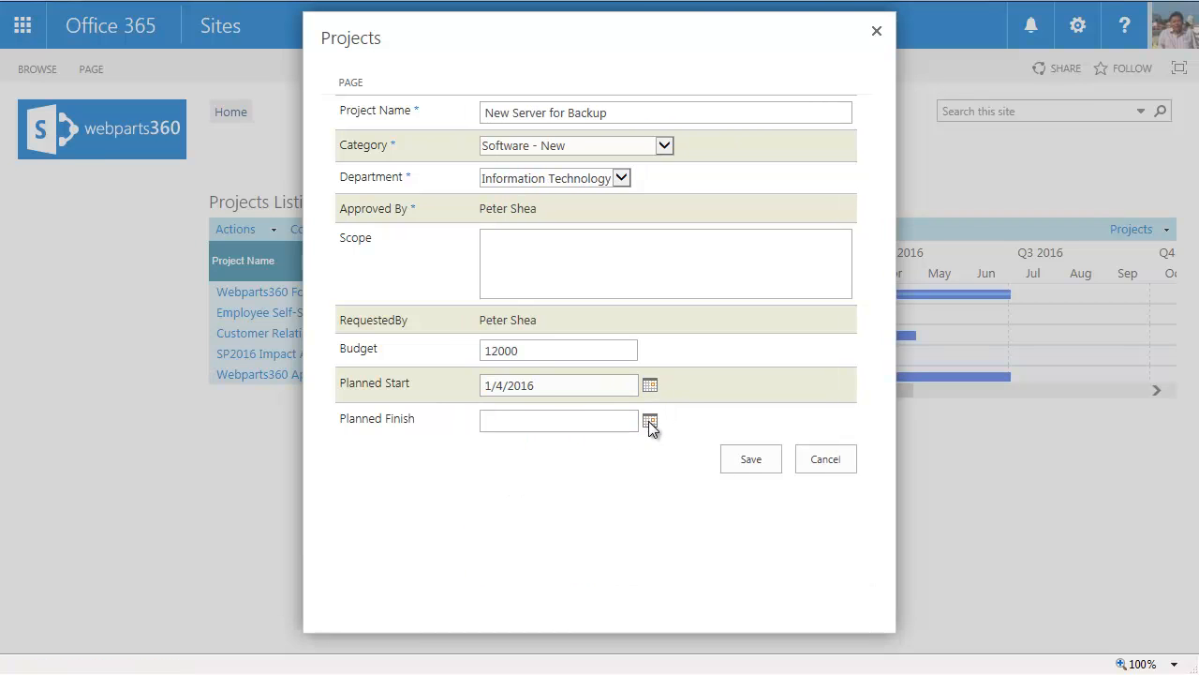
pyautogui.click(648, 422)
pyautogui.click(641, 448)
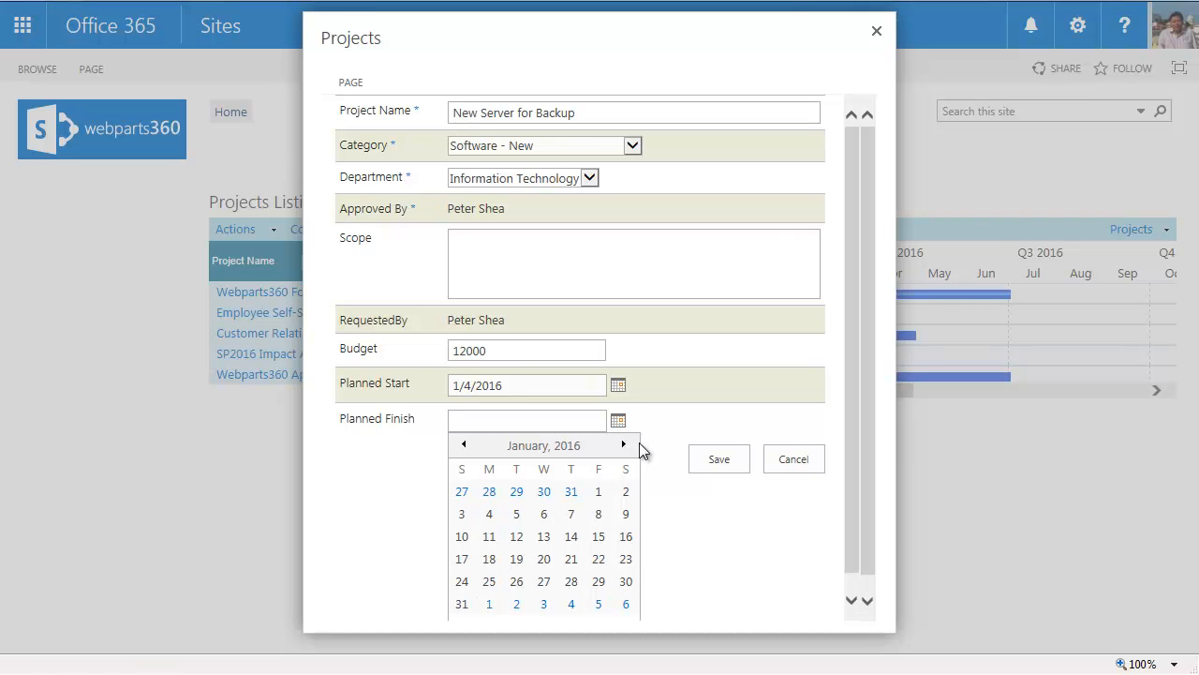
pyautogui.click(599, 538)
# Enter "New DELL server - 1 TB" as the project's scope and save the new project.
pyautogui.click(597, 281)
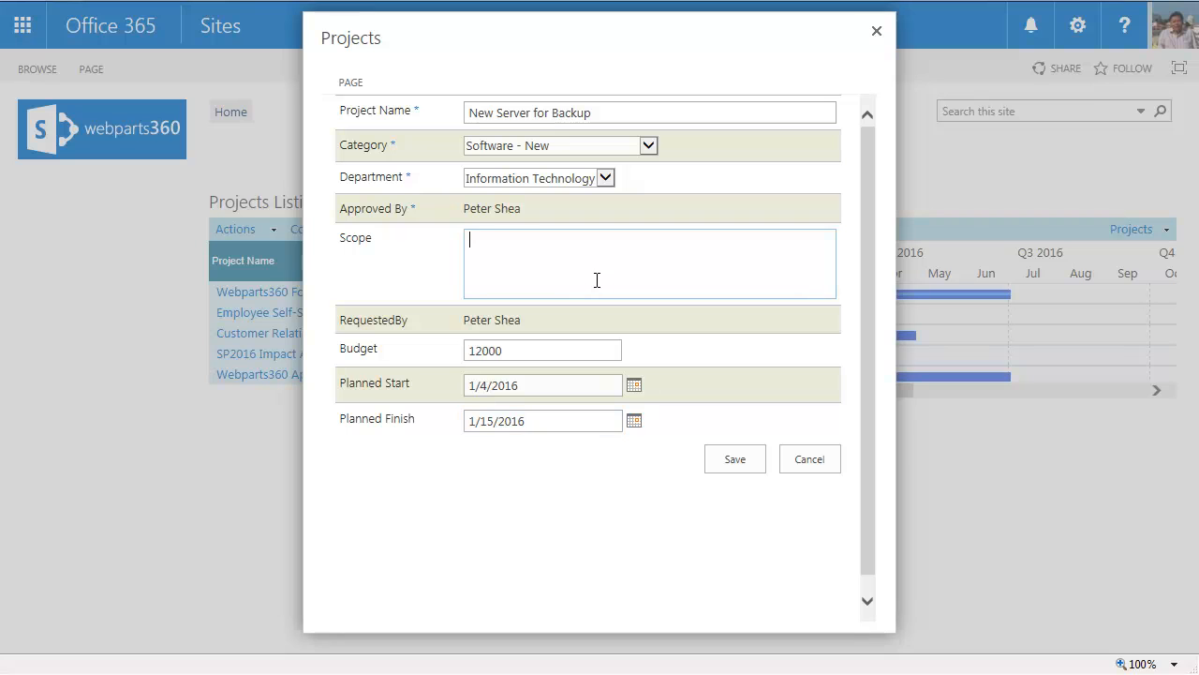
pyautogui.write('New DELL sevrver')
pyautogui.press('BackSpace')
pyautogui.press('BackSpace')
pyautogui.press('BackSpace')
pyautogui.press('BackSpace')
pyautogui.write('rver - 1 TB')
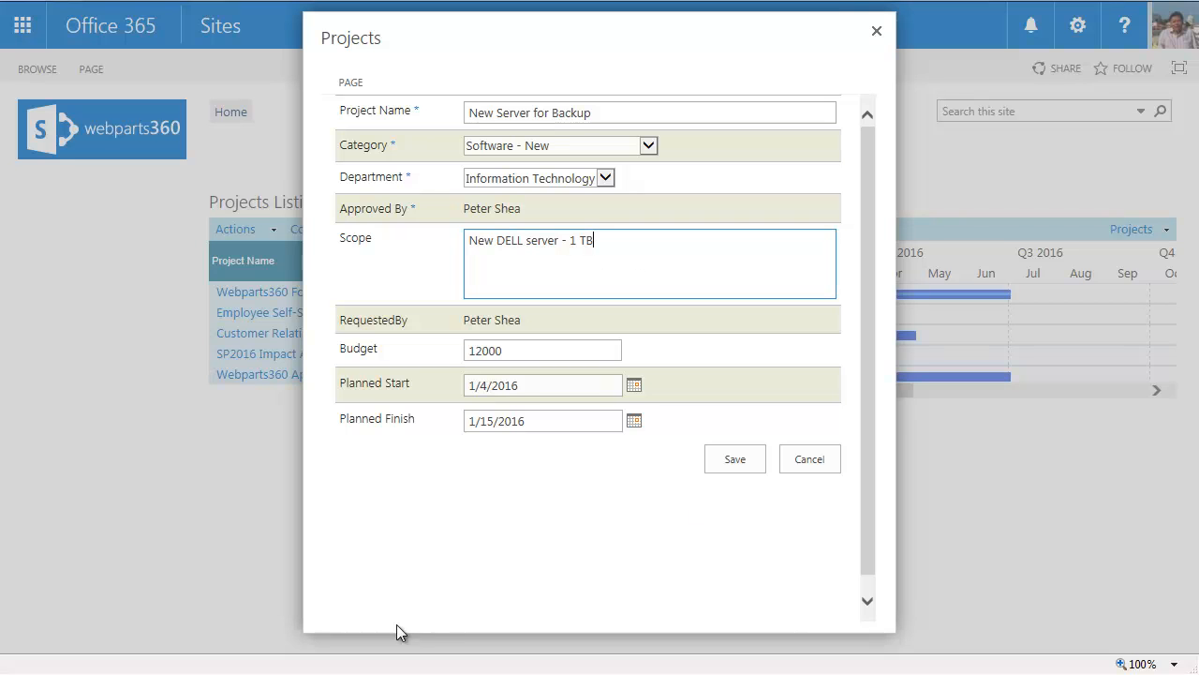
pyautogui.click(748, 461)
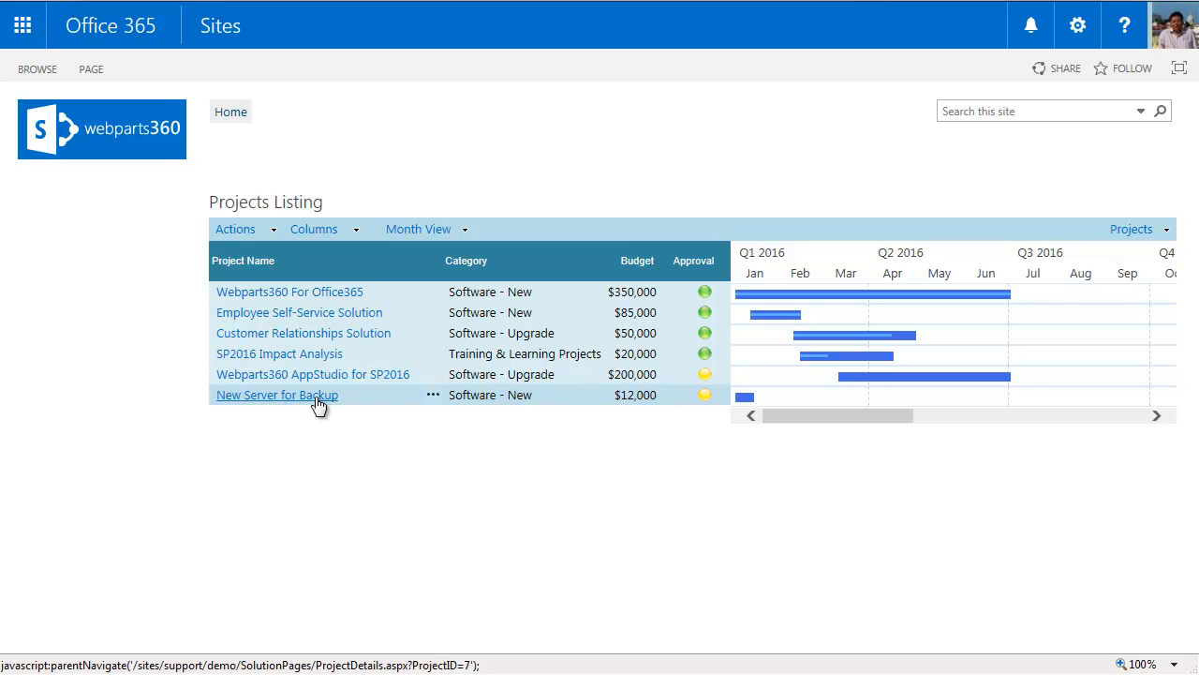
# Open the New Server for Backup project for updating and enter the project manager's name.
pyautogui.click(434, 396)
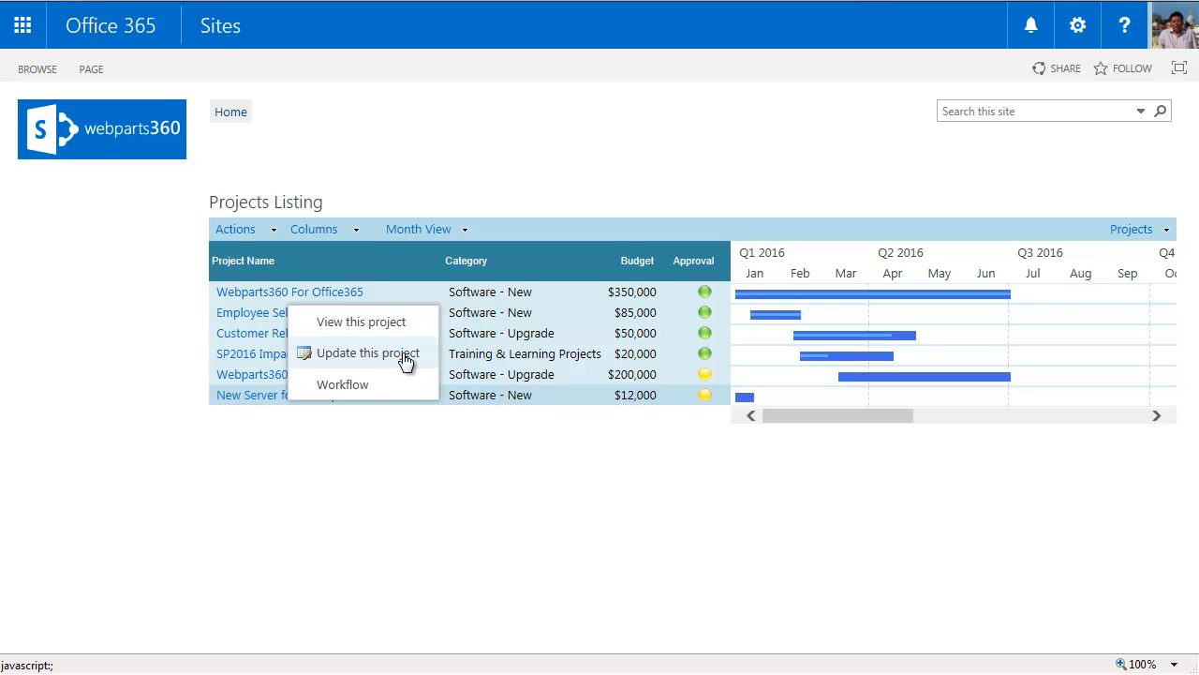
pyautogui.click(406, 361)
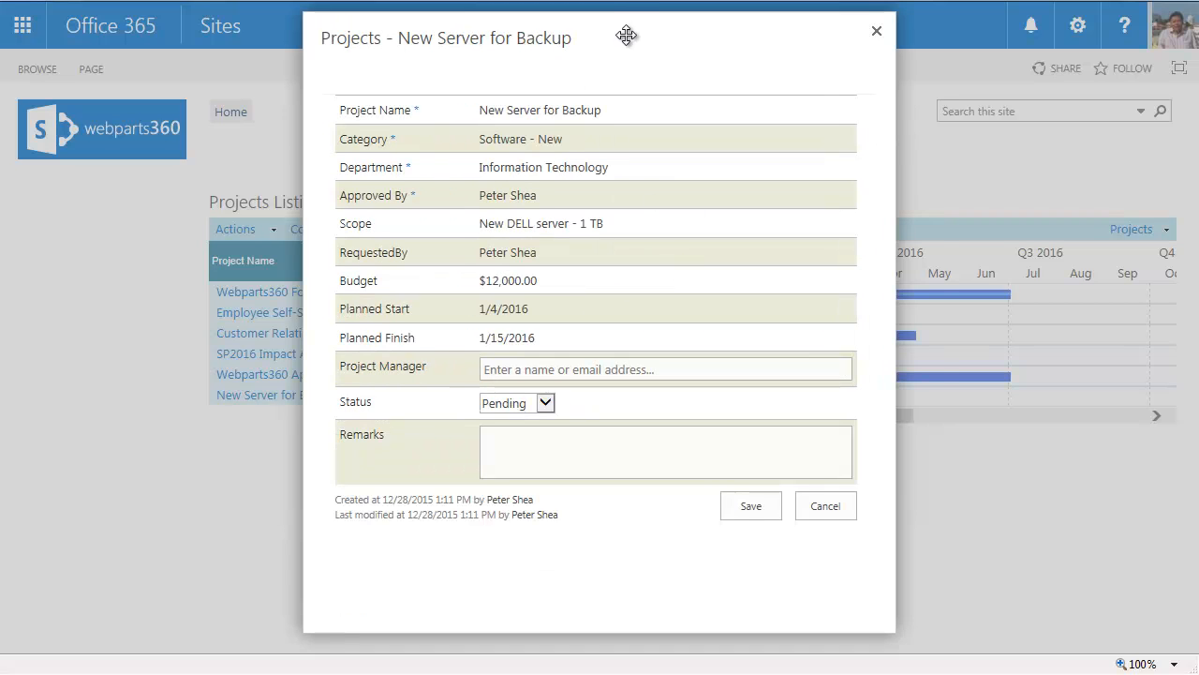
pyautogui.moveTo(614, 21); pyautogui.dragTo(646, 18)
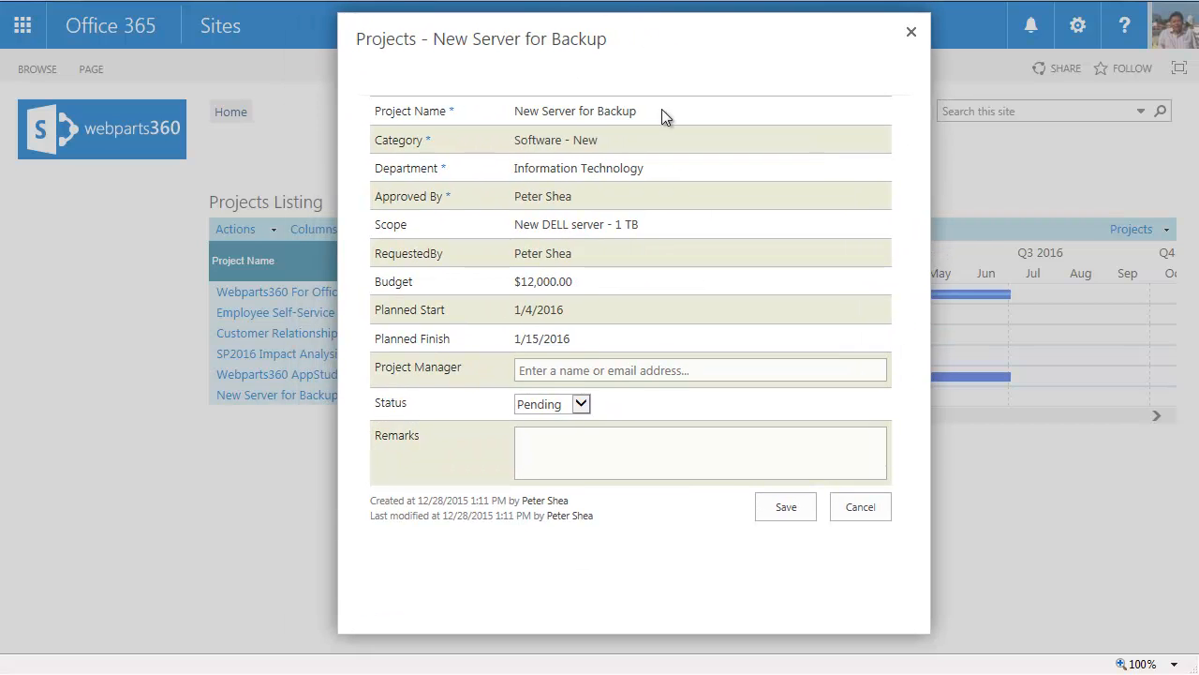
pyautogui.click(655, 368)
pyautogui.write('rico')
# Set the project's status to Rejected with the remark "Not enough memory" and save it.
pyautogui.click(529, 397)
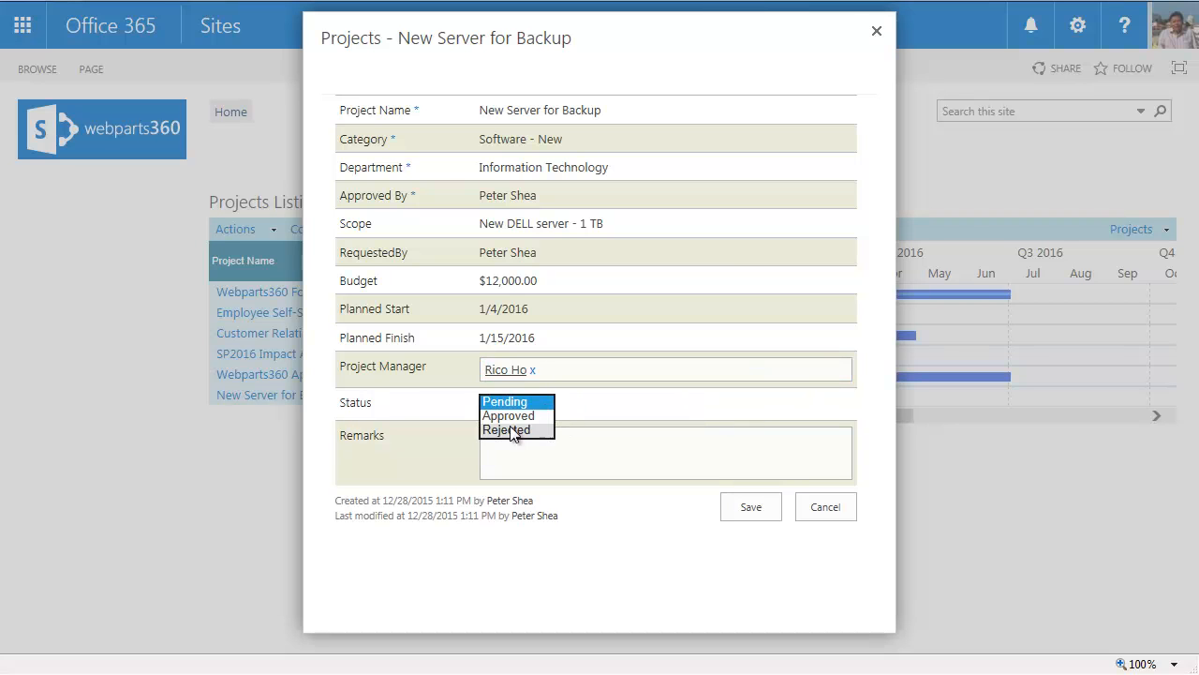
pyautogui.click(528, 430)
pyautogui.click(562, 456)
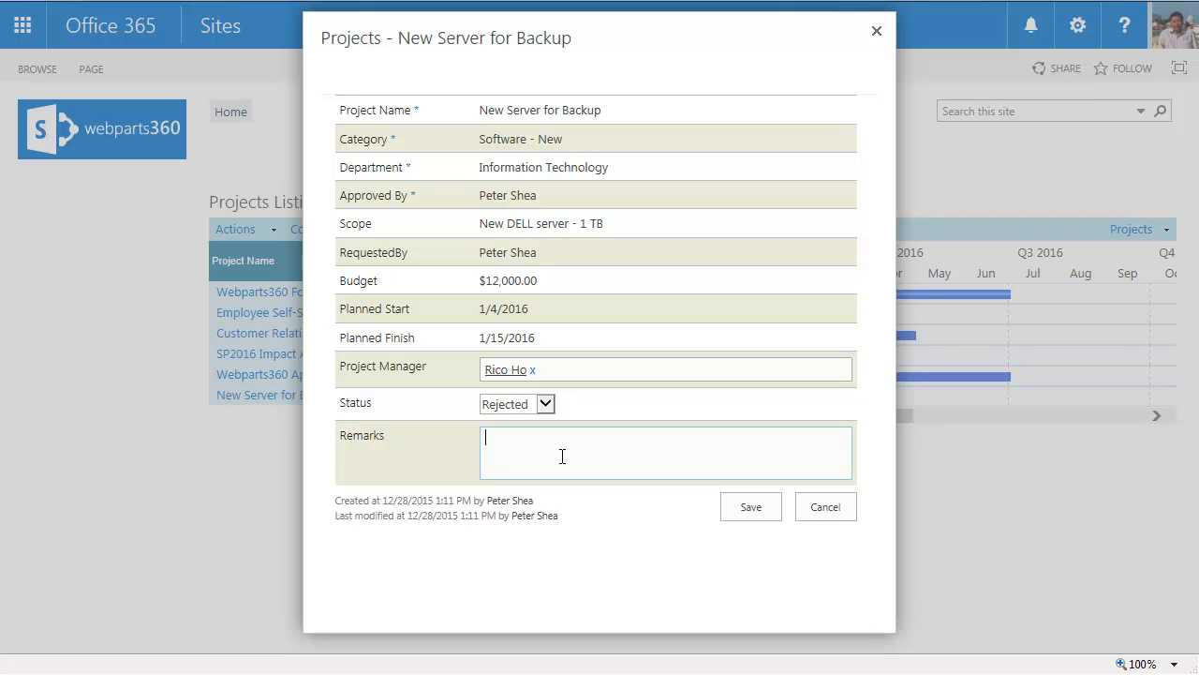
pyautogui.write('Not enought')
pyautogui.press('BackSpace')
pyautogui.write('memory')
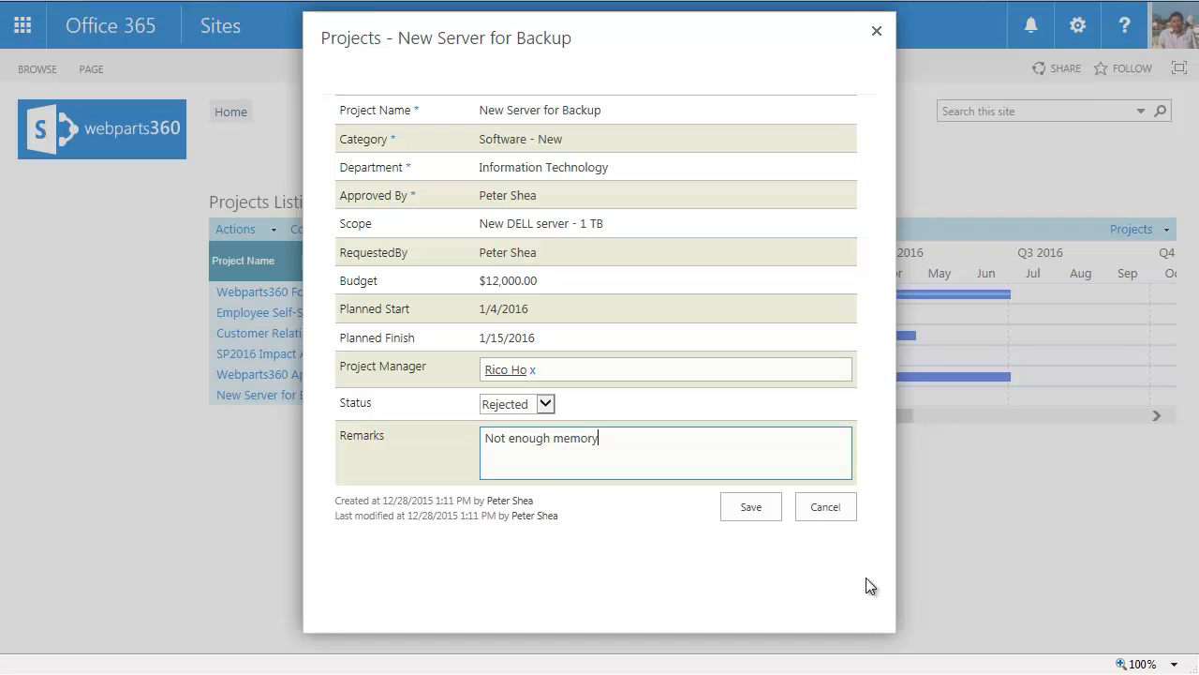
pyautogui.click(752, 507)
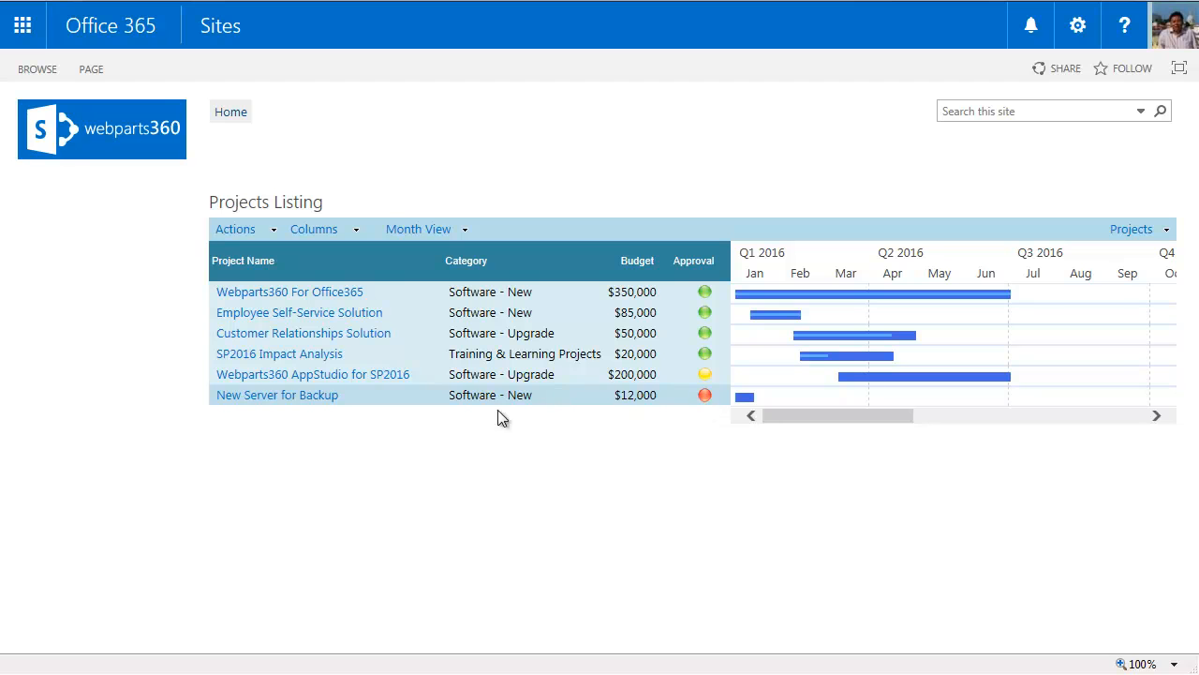
# Check the workflow diagram of New Server for Backup after the rejection, including the details of Approval step 2.
pyautogui.click(432, 395)
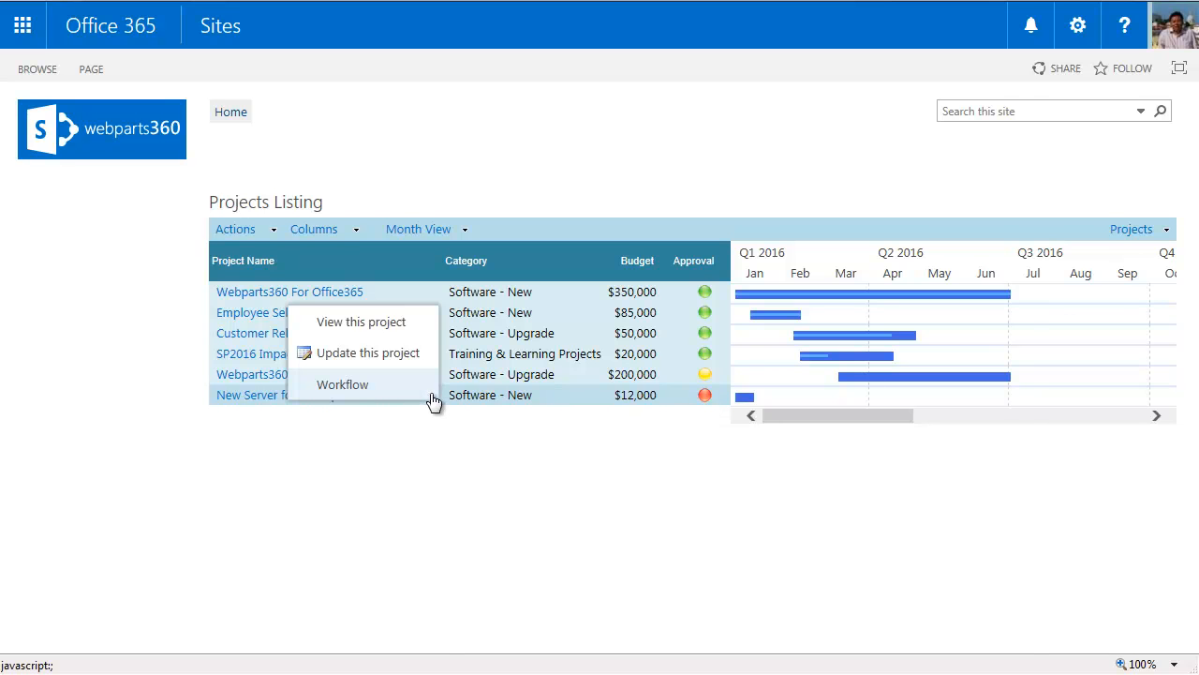
pyautogui.click(366, 388)
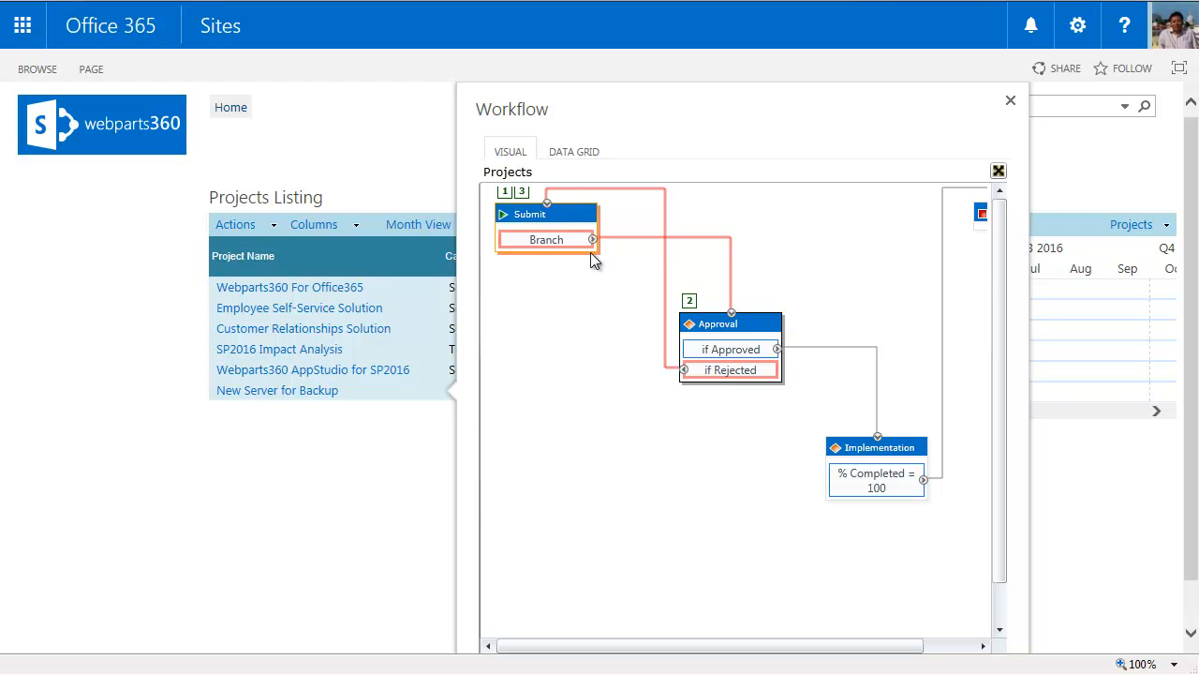
pyautogui.moveTo(688, 306)
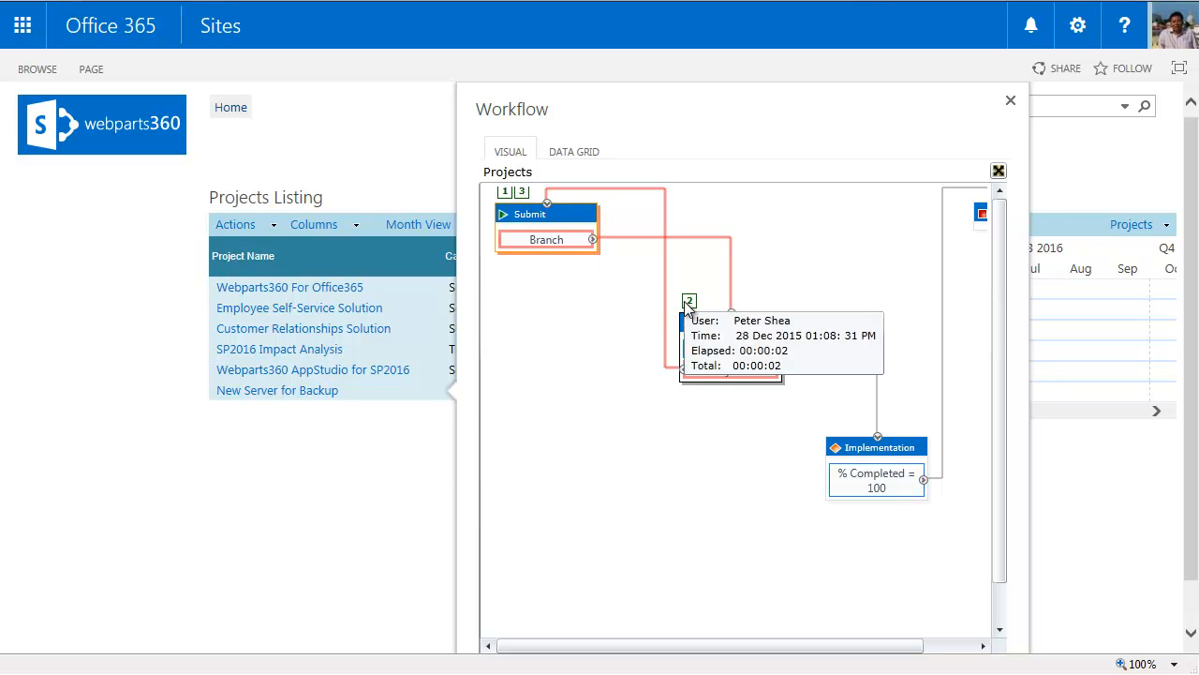
pyautogui.click(1010, 99)
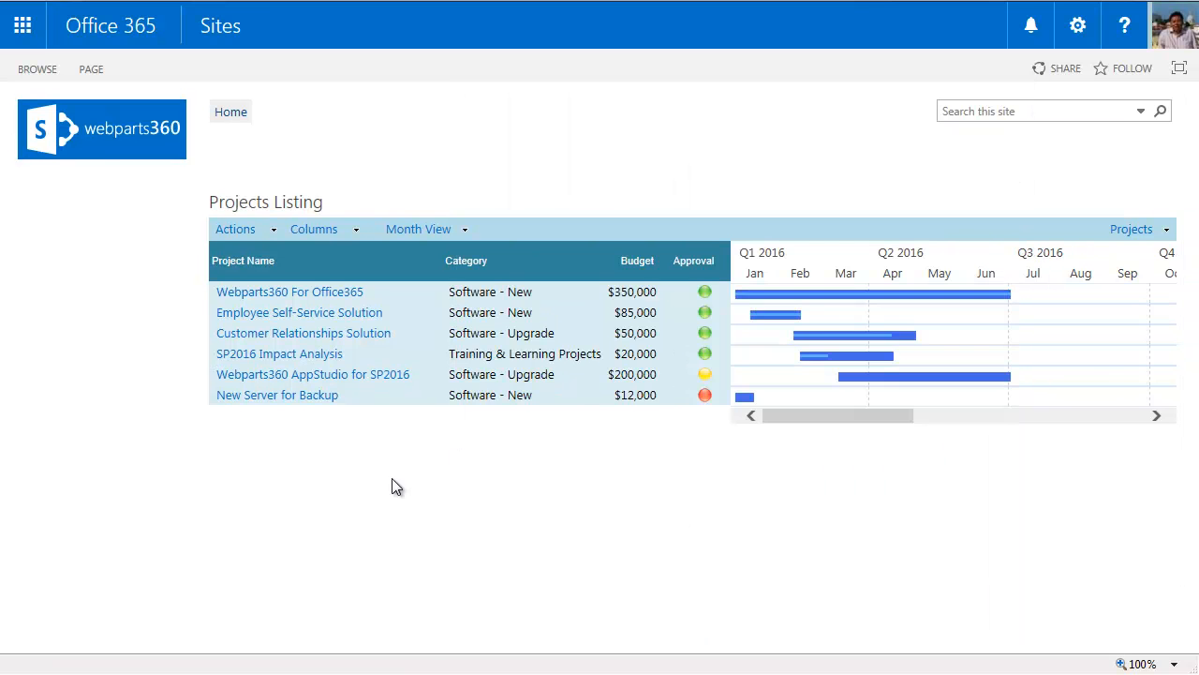
# Reopen New Server for Backup for updating and change its scope to "New DELL server - 5 TB".
pyautogui.click(437, 398)
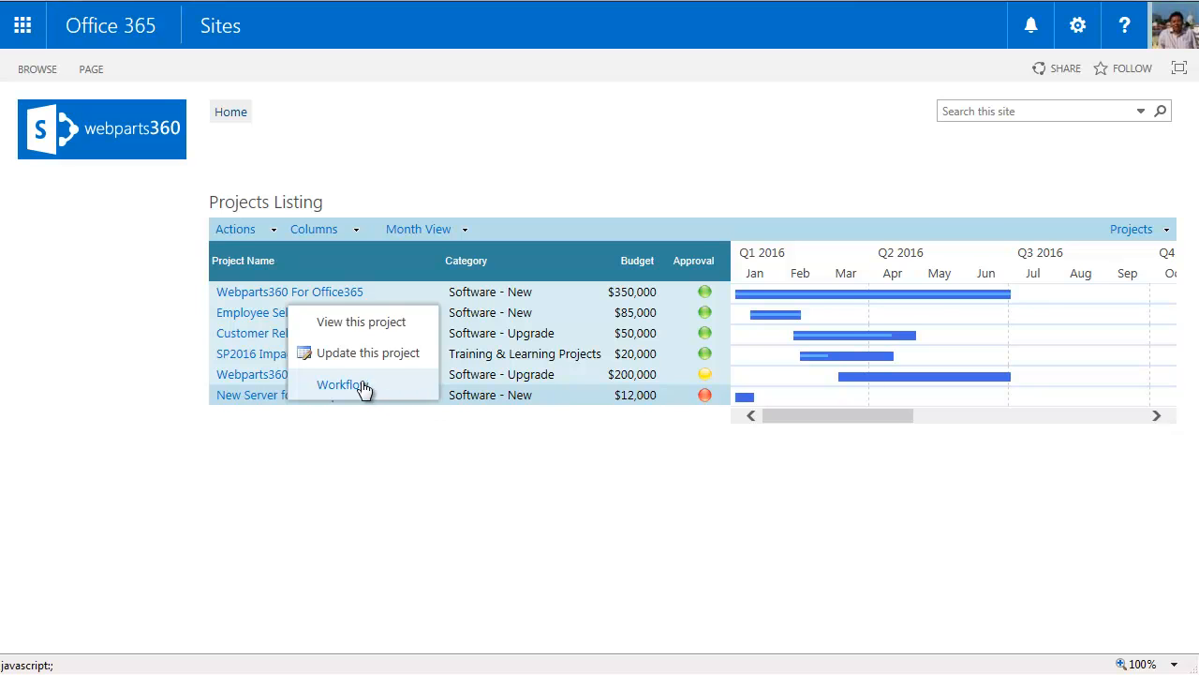
pyautogui.click(356, 351)
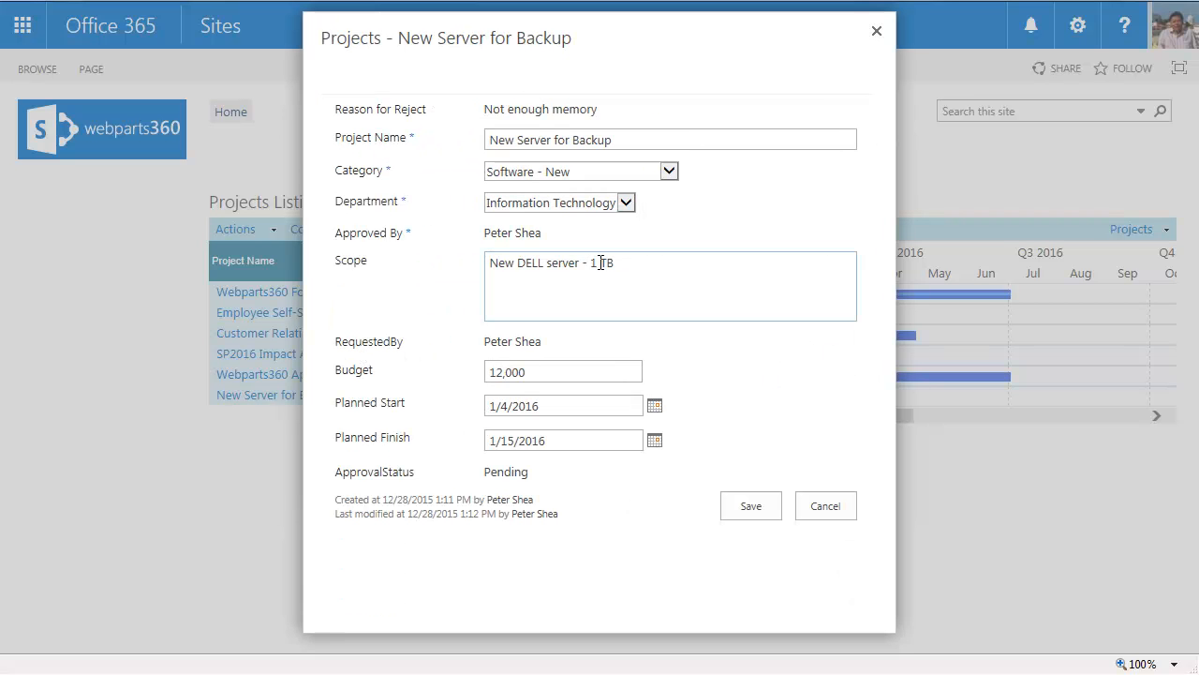
pyautogui.moveTo(591, 265); pyautogui.dragTo(600, 265)
pyautogui.write('5')
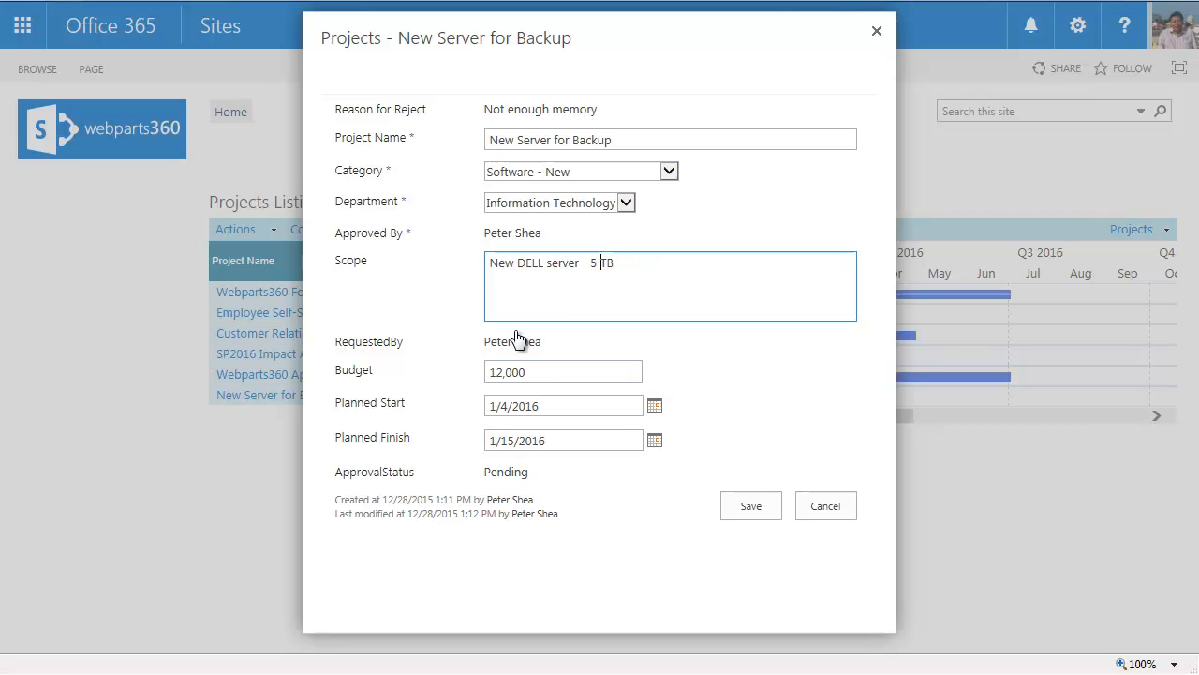
# Set the project's budget to 18,000 and save it to resubmit the request.
pyautogui.click(502, 372)
pyautogui.moveTo(503, 371); pyautogui.dragTo(460, 362)
pyautogui.write('18')
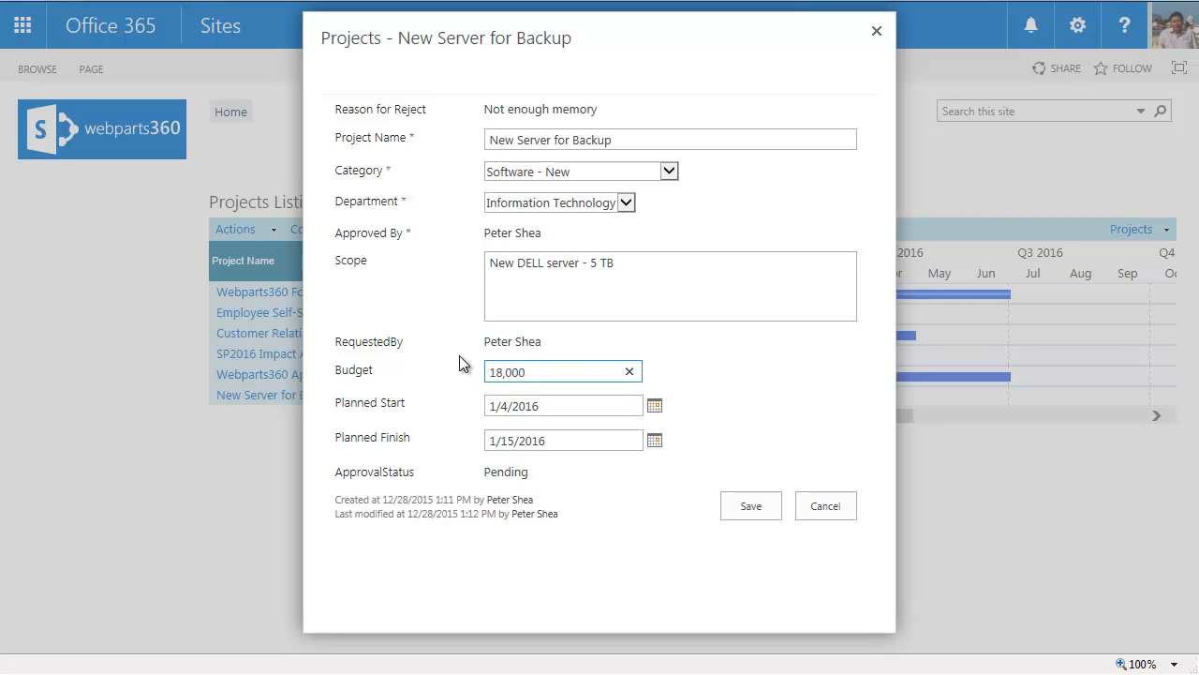
pyautogui.click(764, 506)
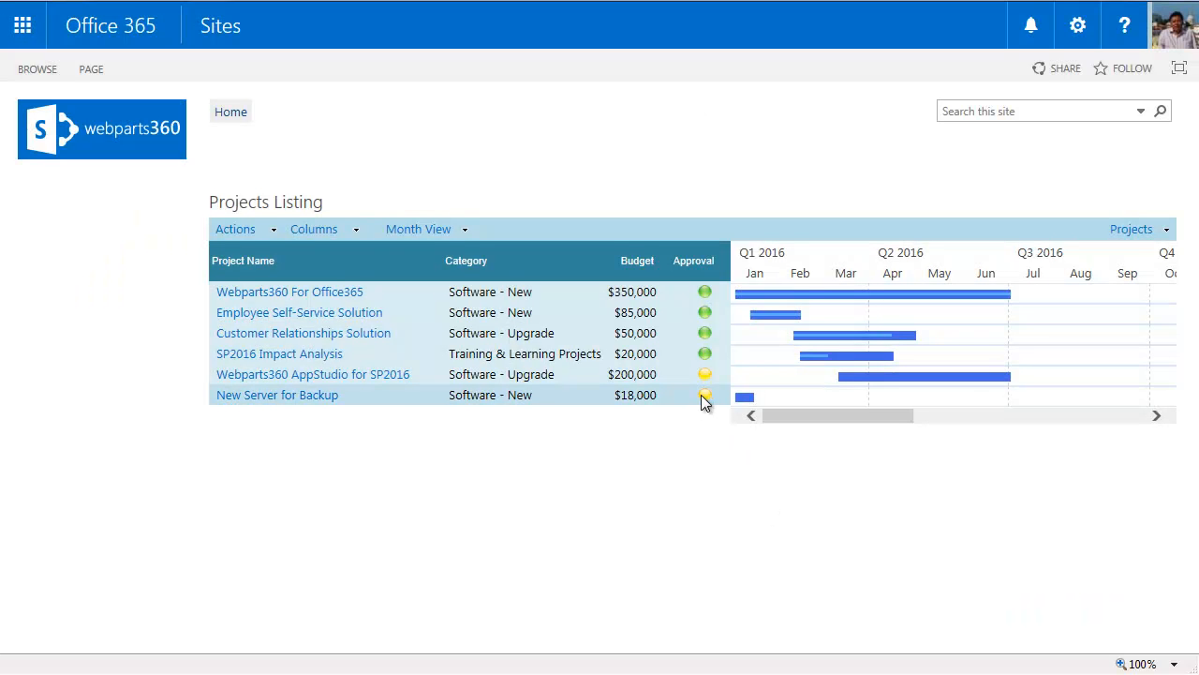
# Check the resubmitted project's workflow diagram, including the details of Approval step 4.
pyautogui.click(433, 394)
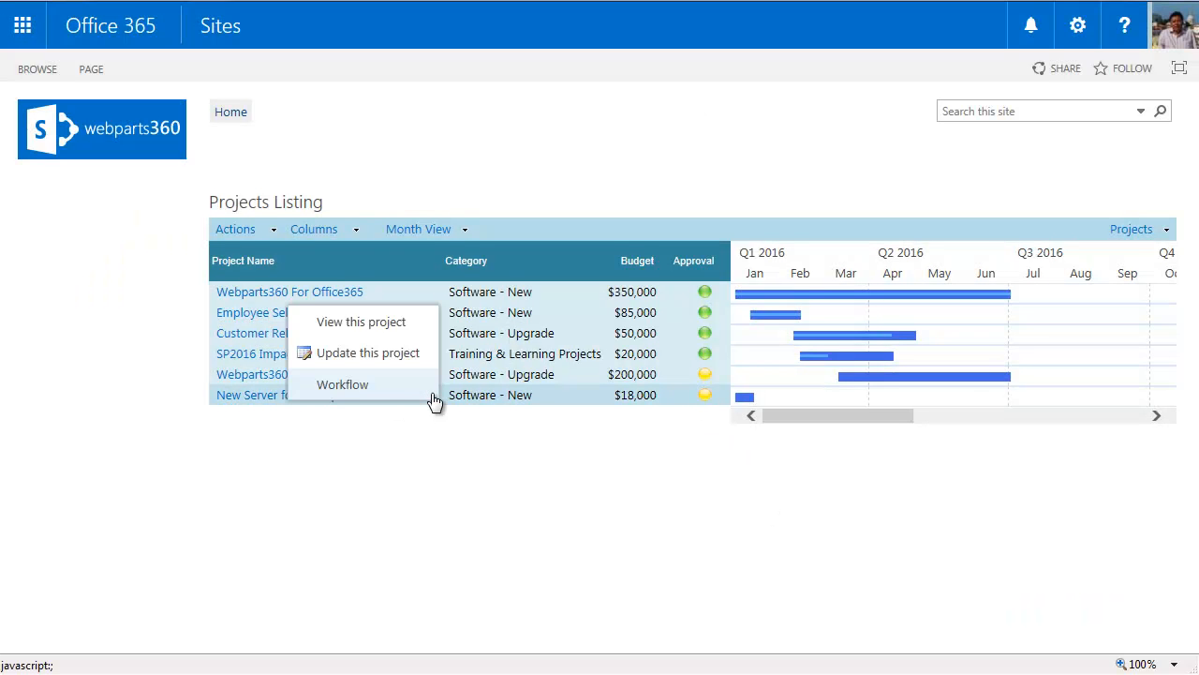
pyautogui.click(381, 387)
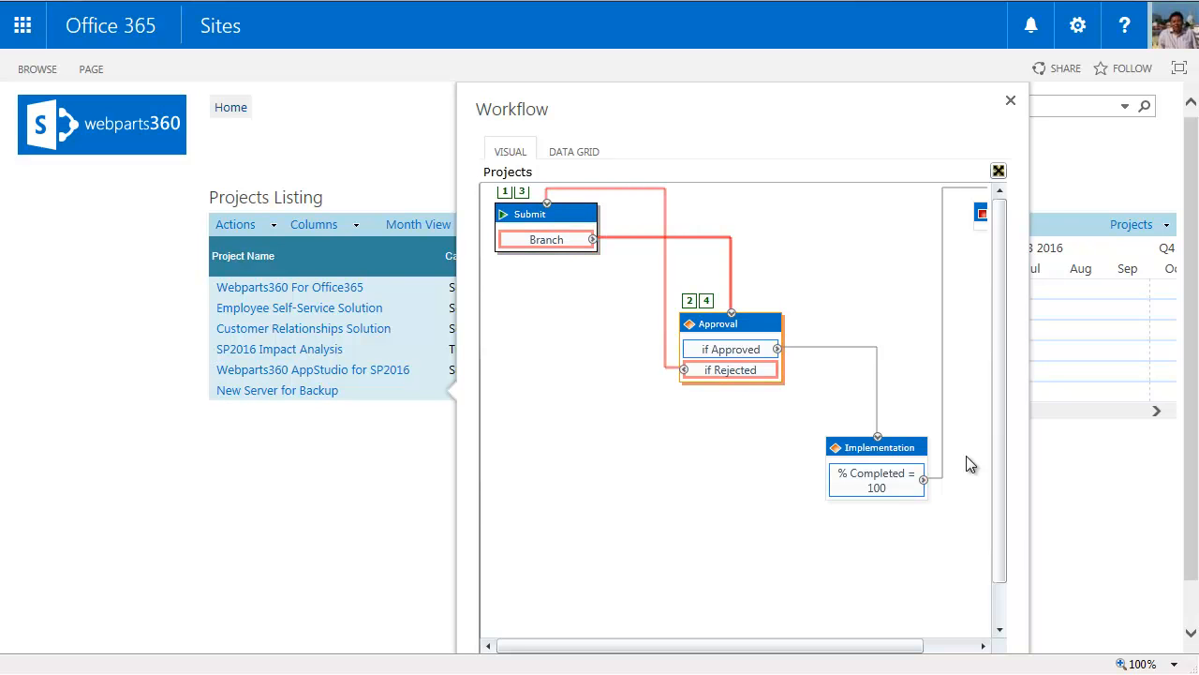
pyautogui.moveTo(707, 306)
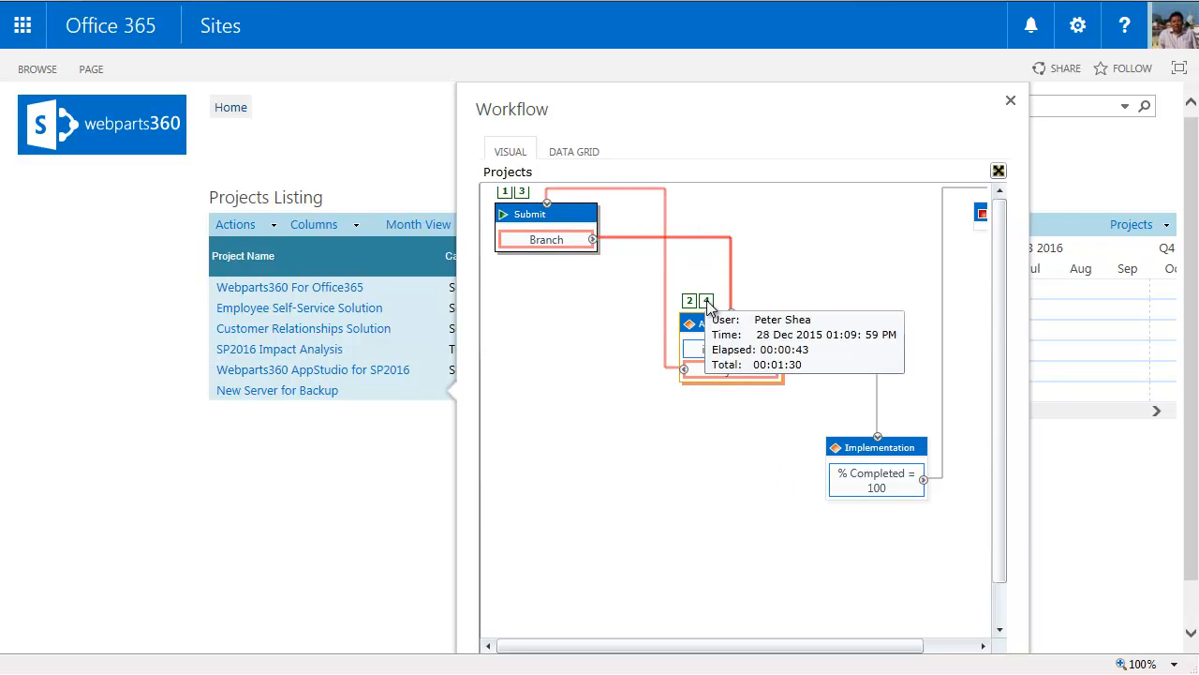
pyautogui.click(1010, 100)
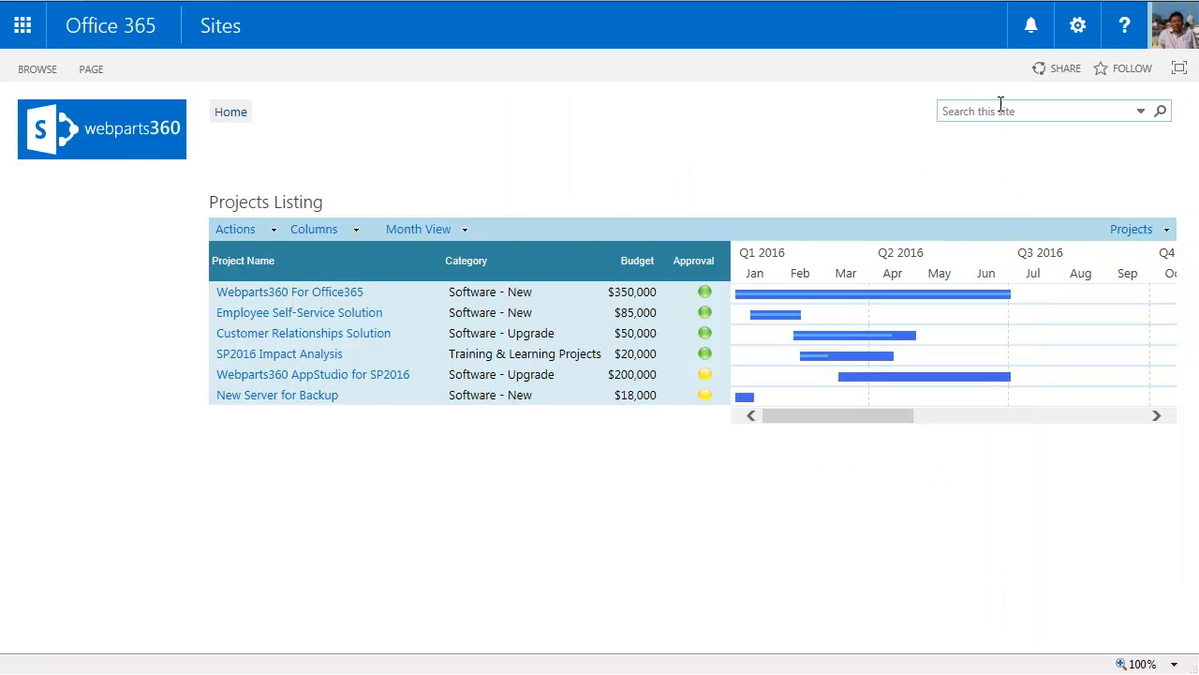
# Update New Server for Backup with the status Approved and the remark "Go ahead", and save it.
pyautogui.click(436, 401)
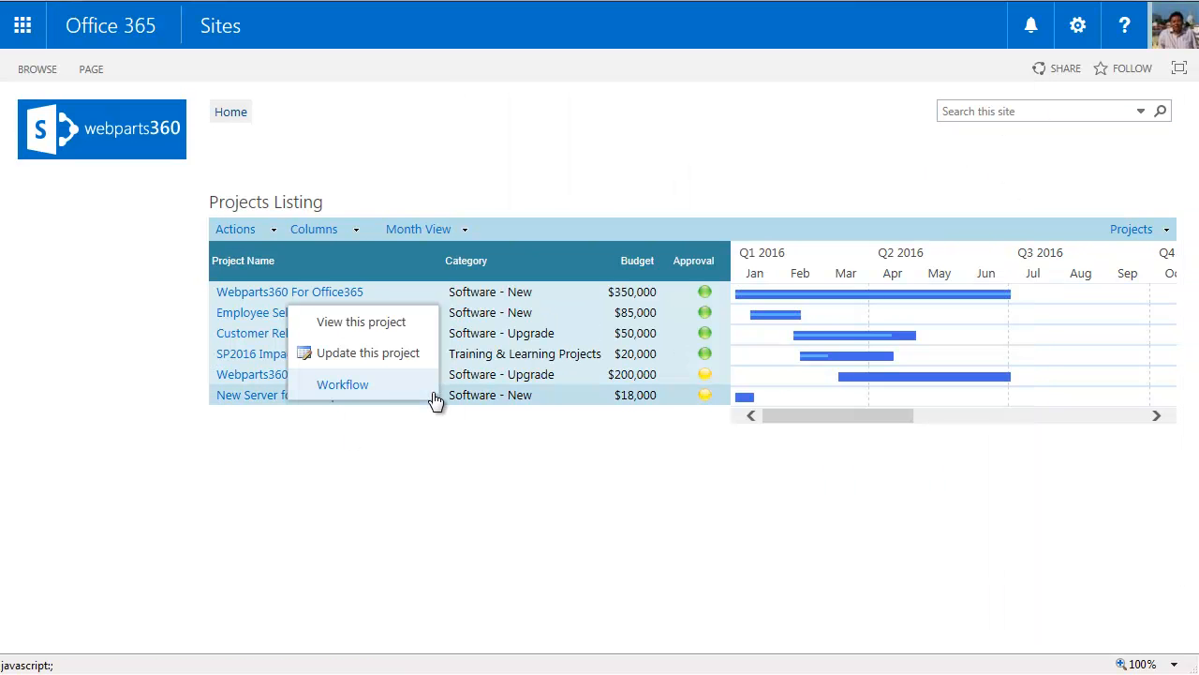
pyautogui.click(369, 353)
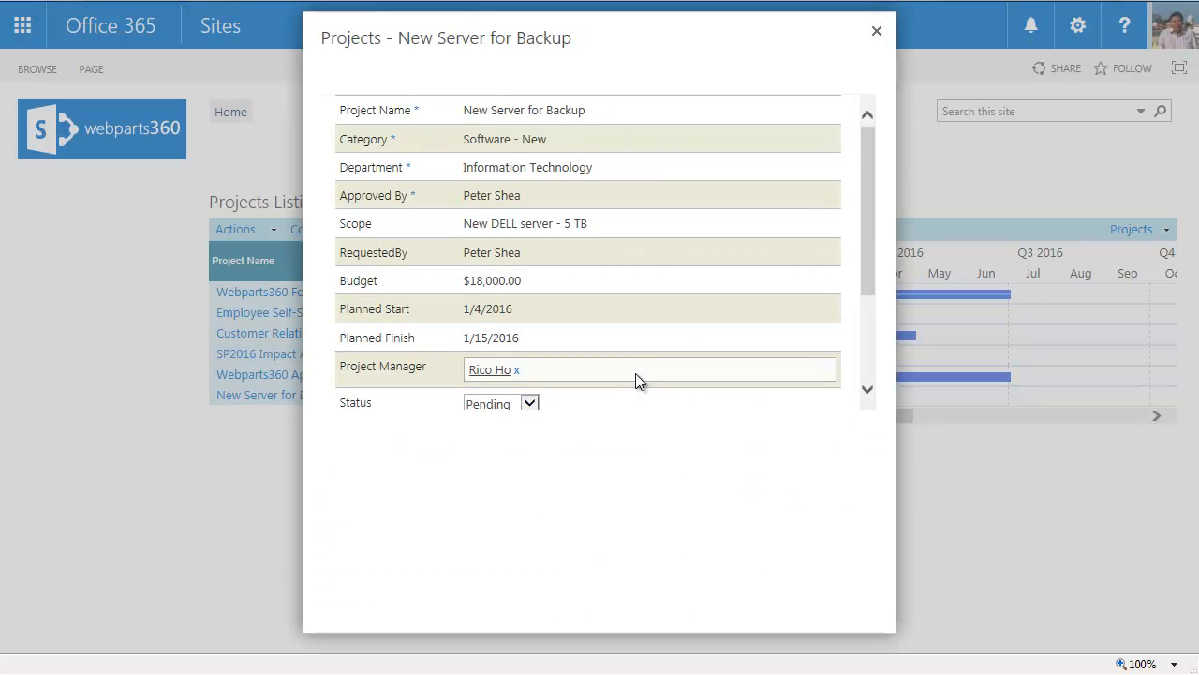
pyautogui.click(545, 405)
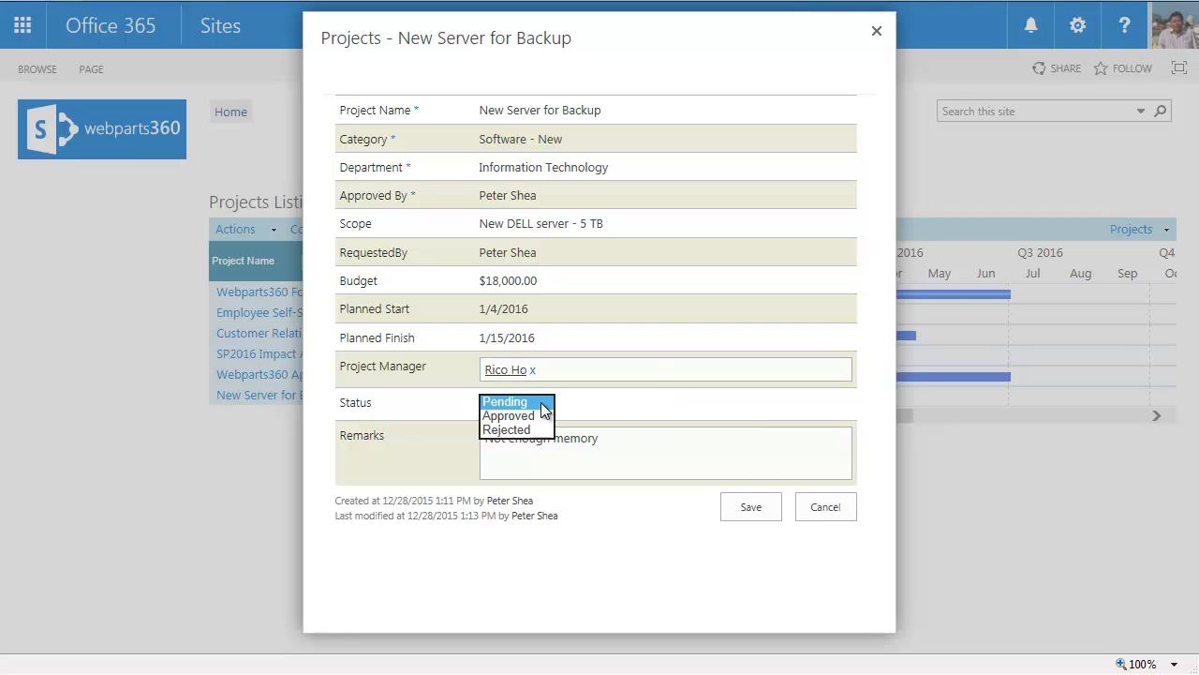
pyautogui.click(525, 416)
pyautogui.press('Tab')
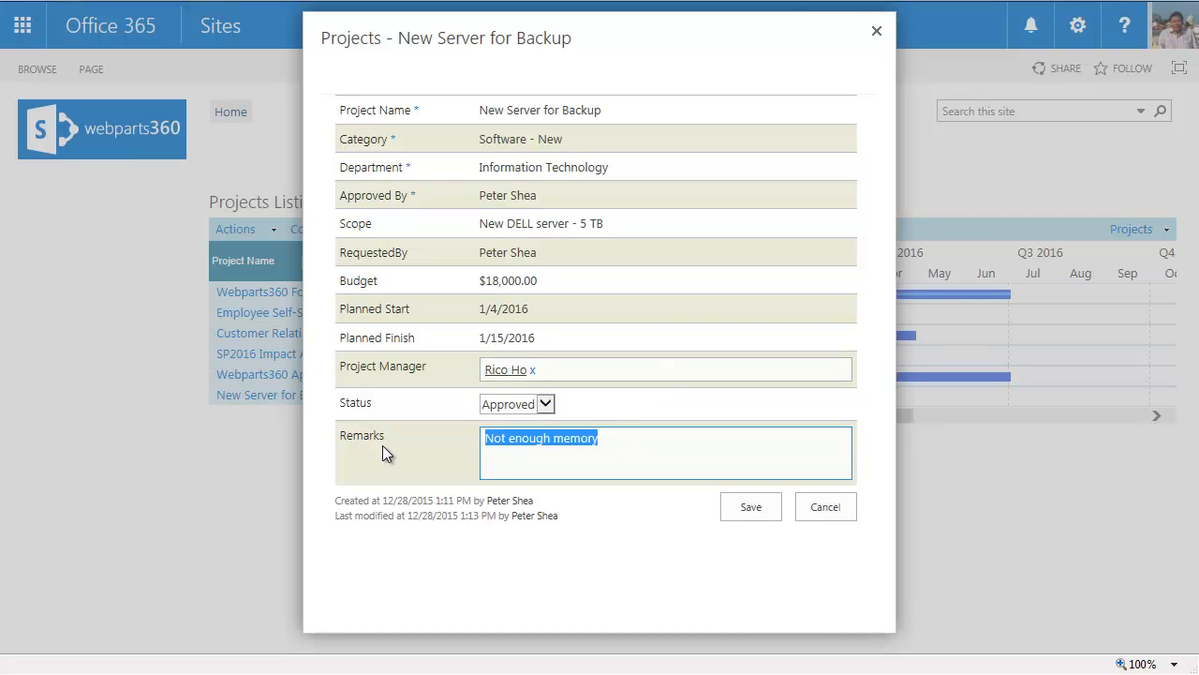
pyautogui.write('Go ahead')
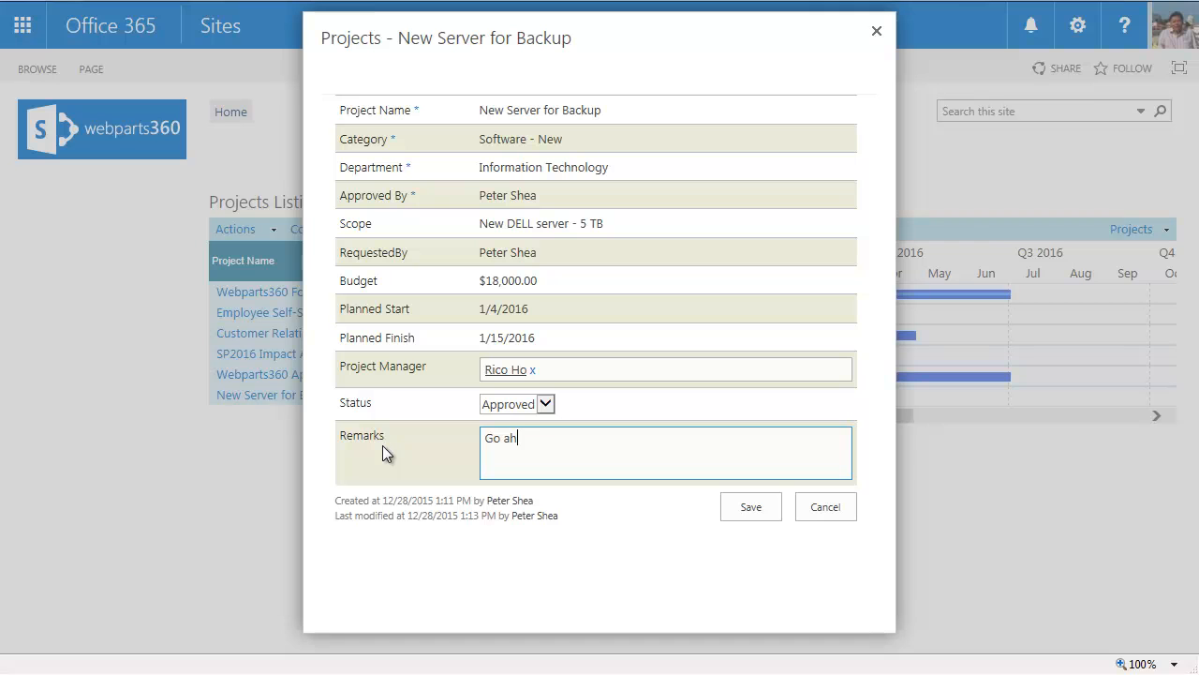
pyautogui.click(748, 506)
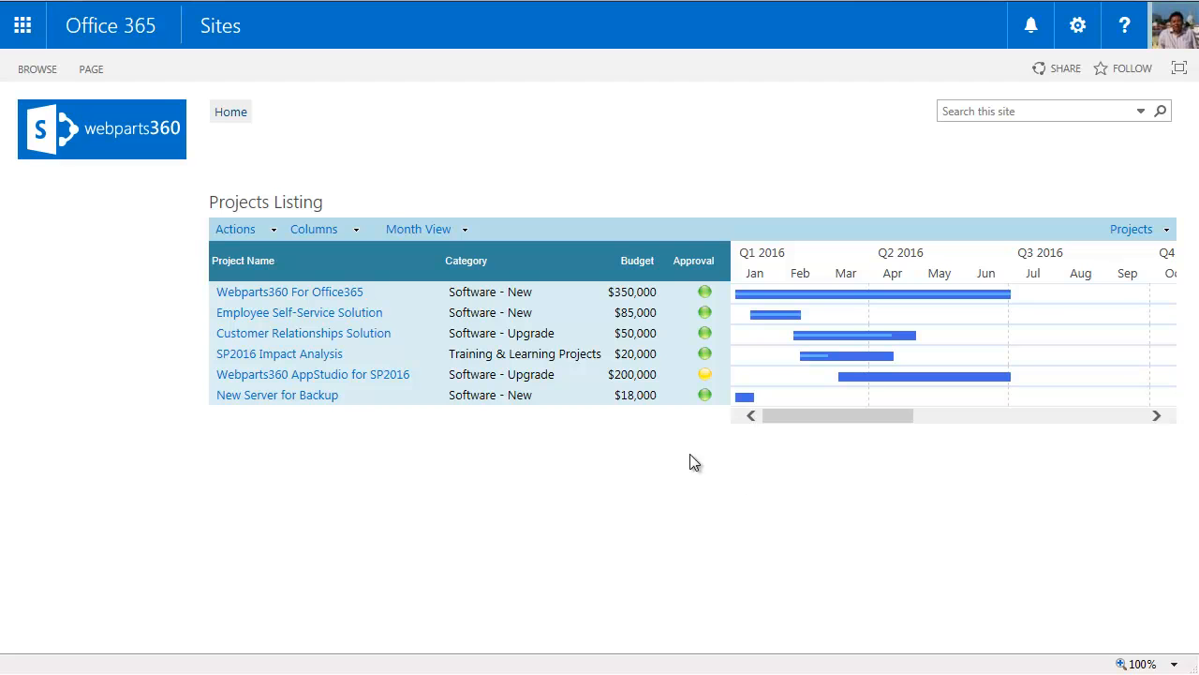
# Check the approval indicator of New Server for Backup and open its workflow diagram following the approval.
pyautogui.moveTo(706, 398)
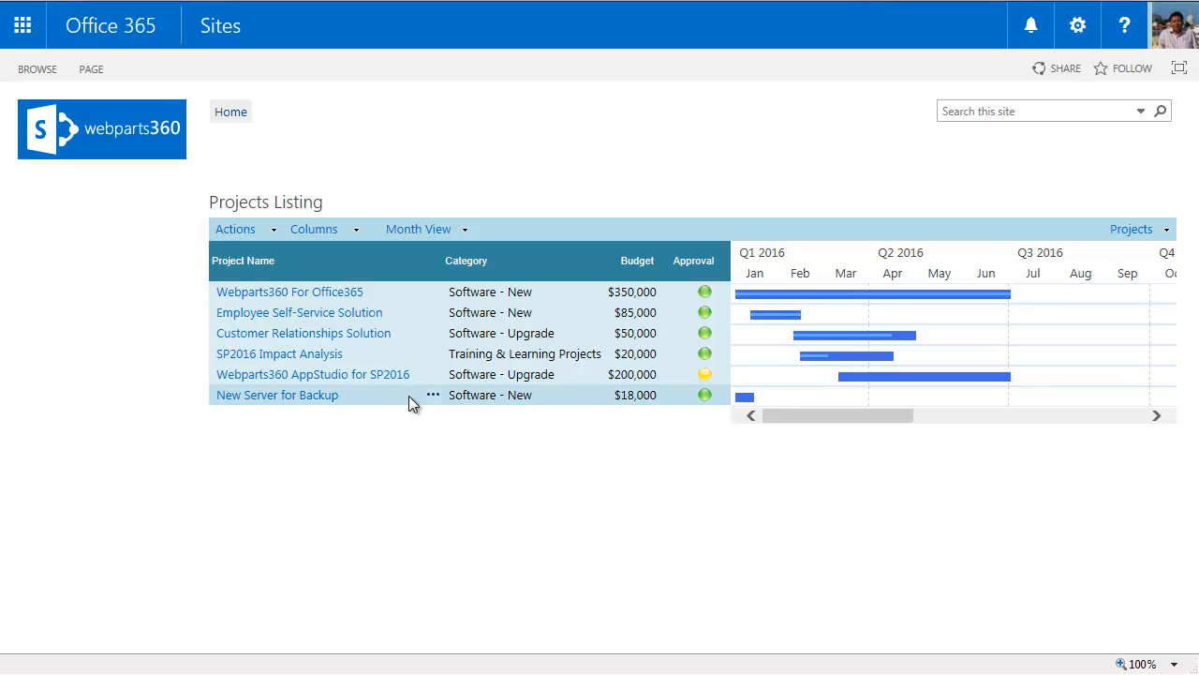
pyautogui.click(434, 395)
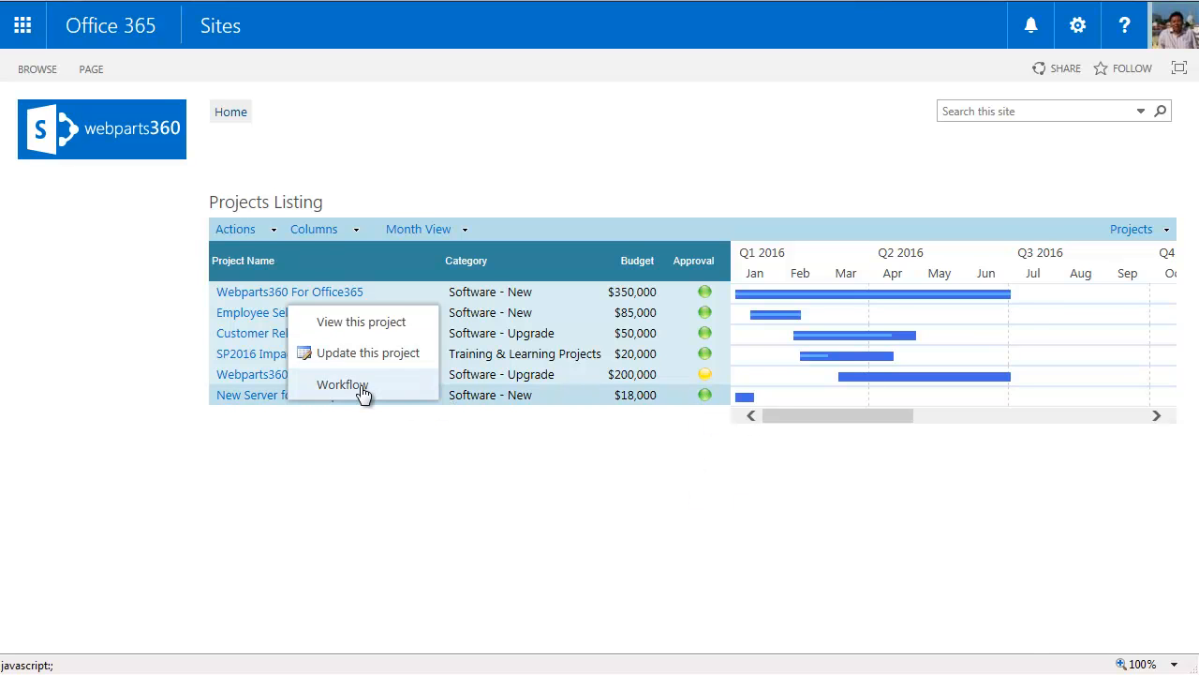
pyautogui.click(362, 385)
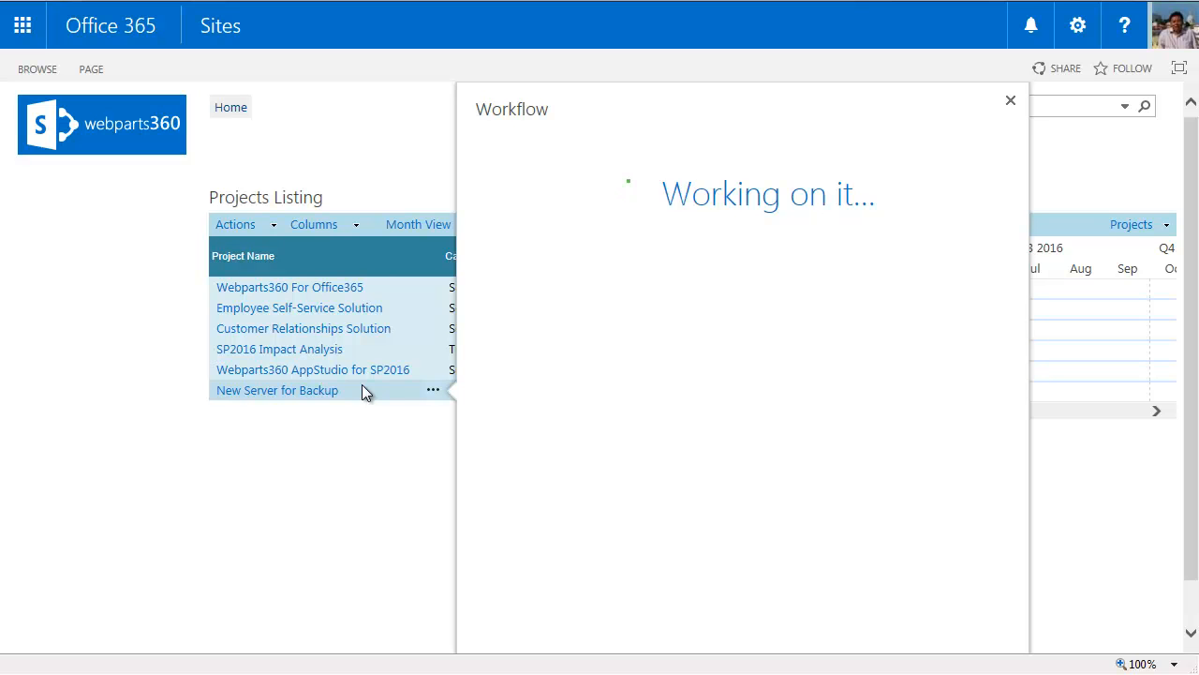